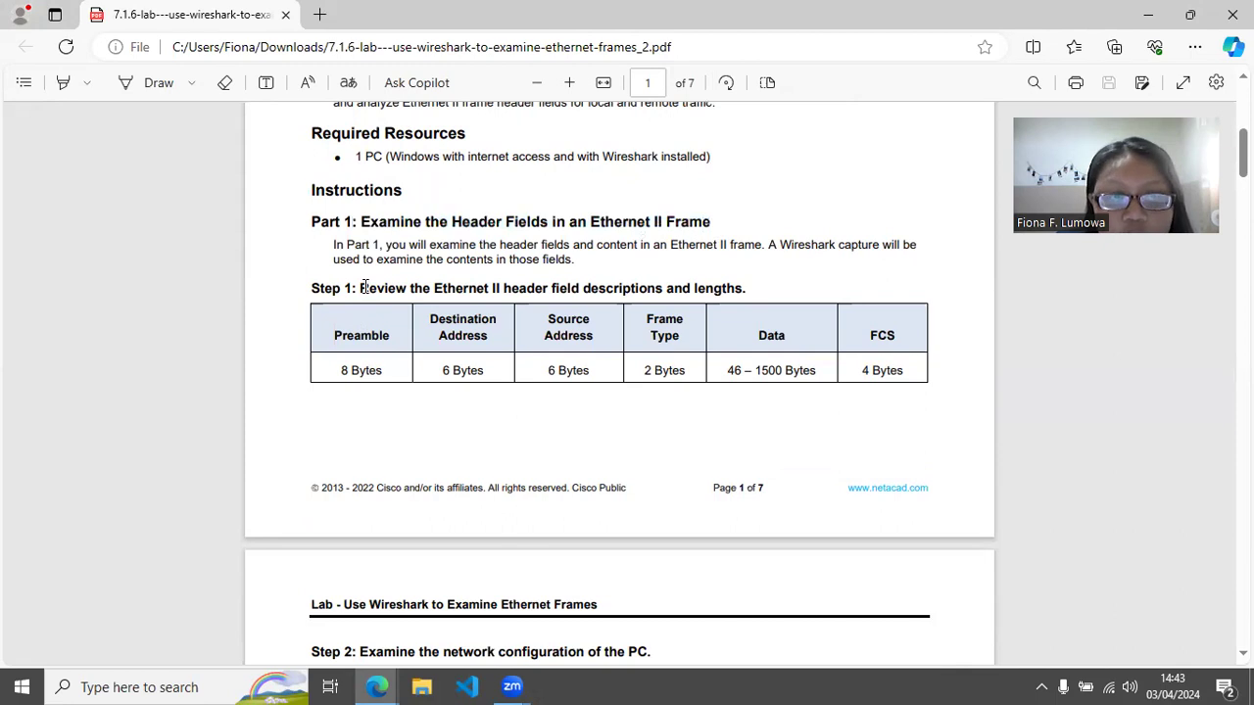
Step: Review the Ethernet II header field lengths in Step 1 of the lab PDF and the network configuration example in Step 2
left_click_drag(603, 292, 749, 290)
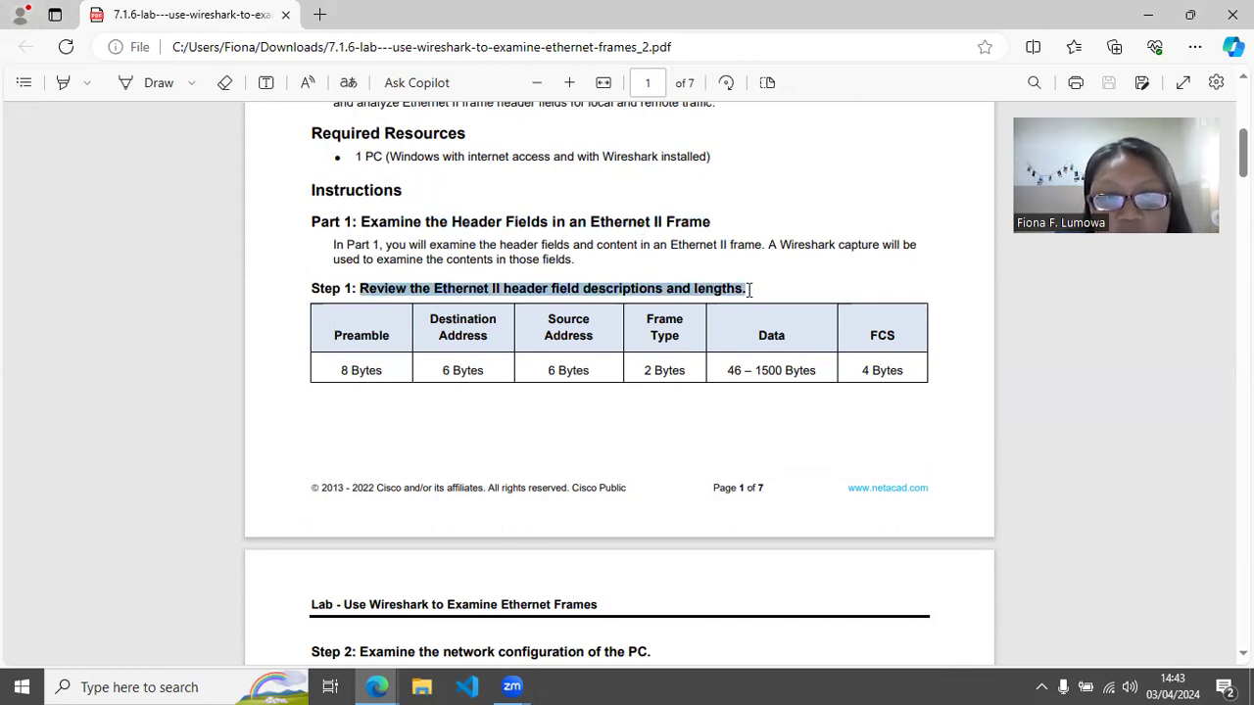
left_click(348, 281)
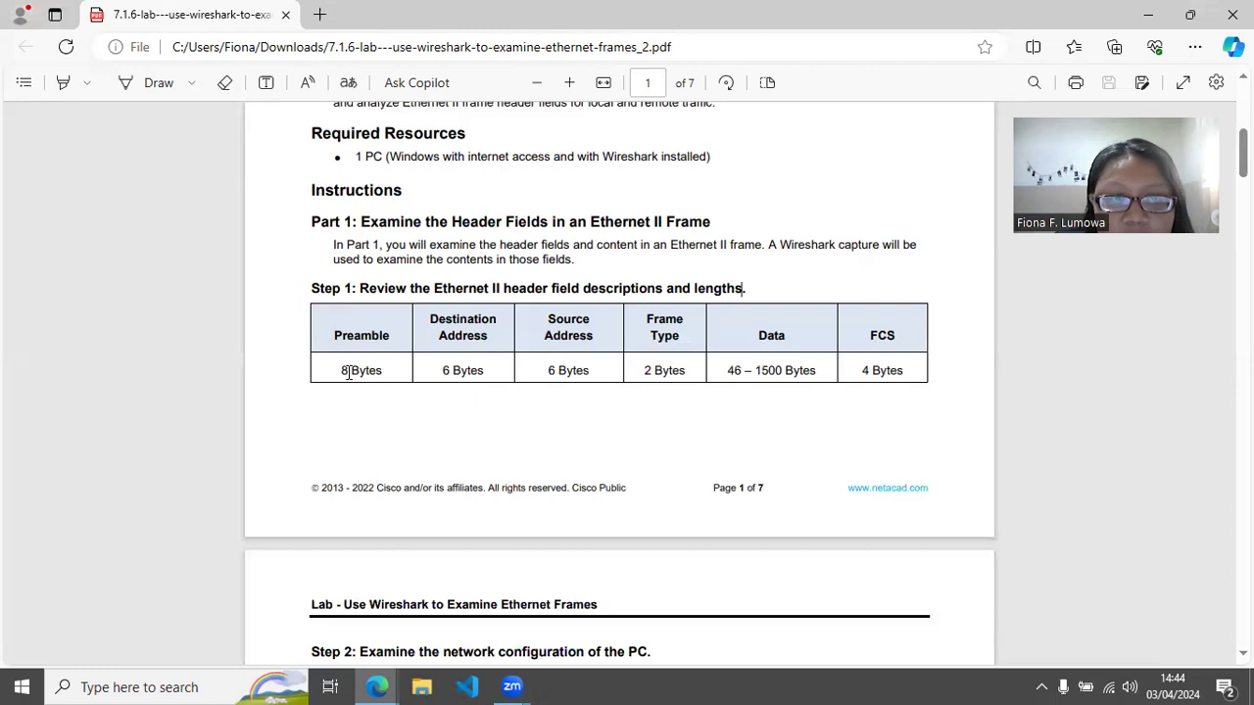
left_click_drag(402, 370, 339, 370)
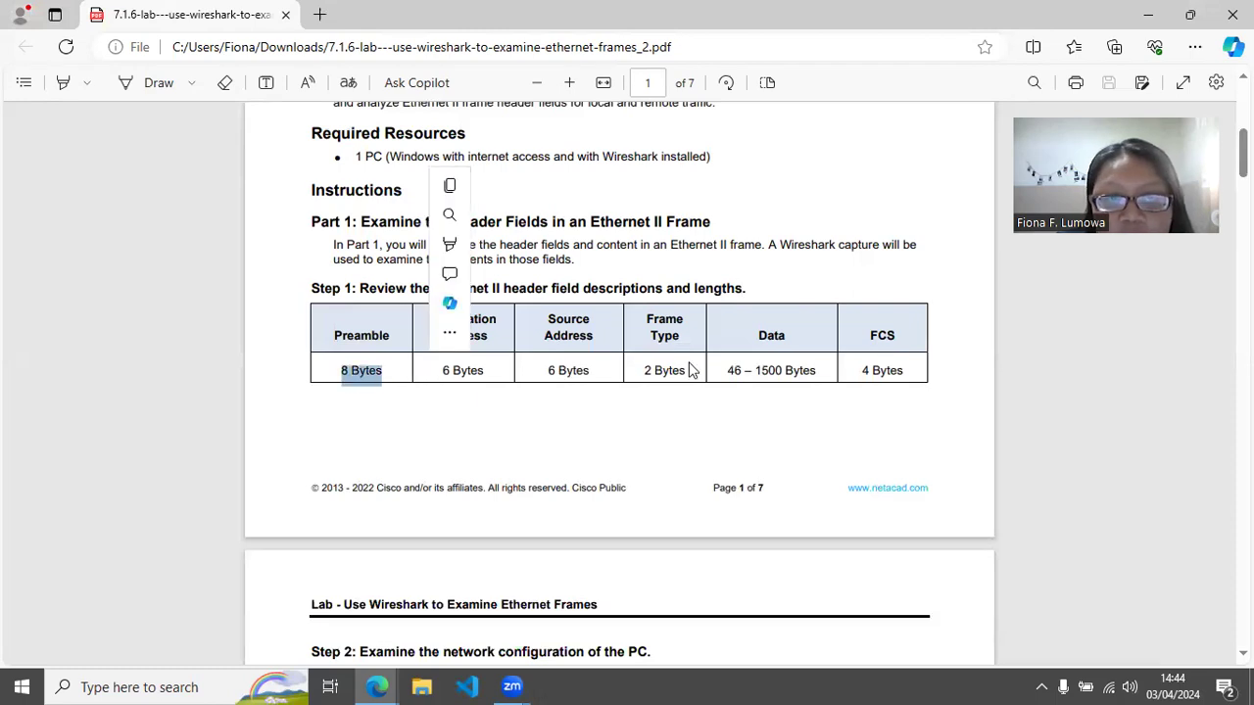
scroll(684, 397, "down", 3)
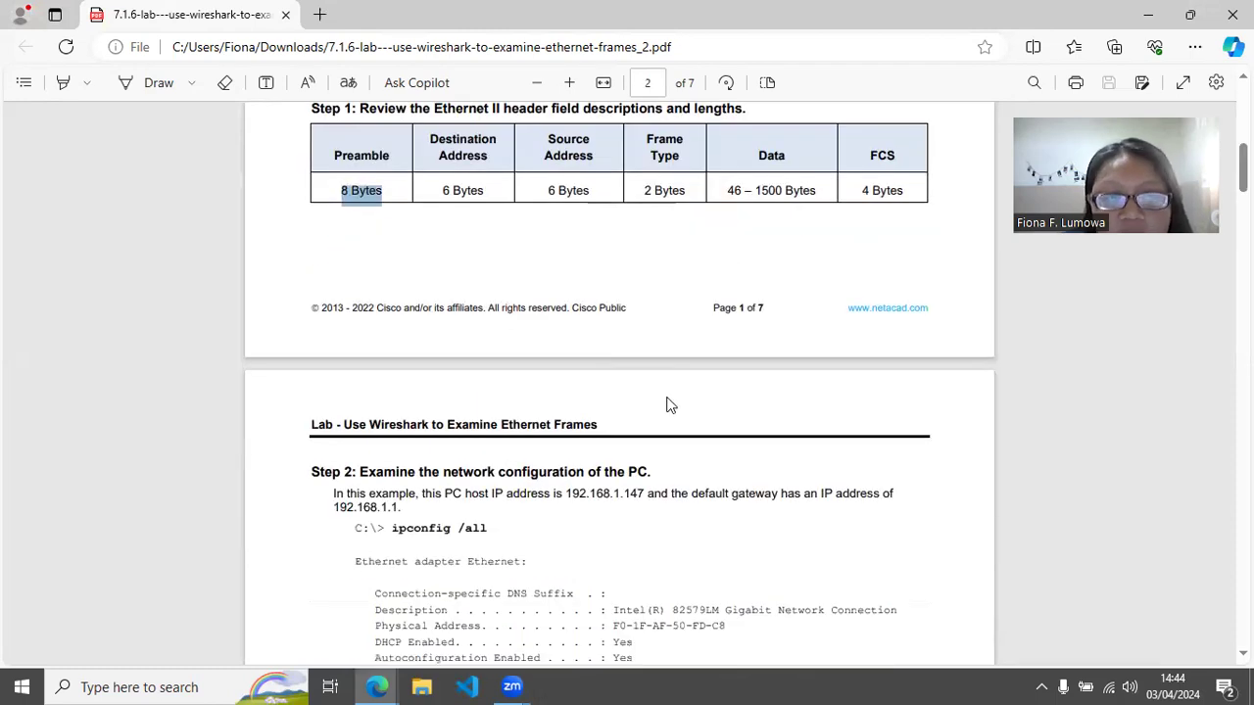
scroll(671, 405, "down", 4)
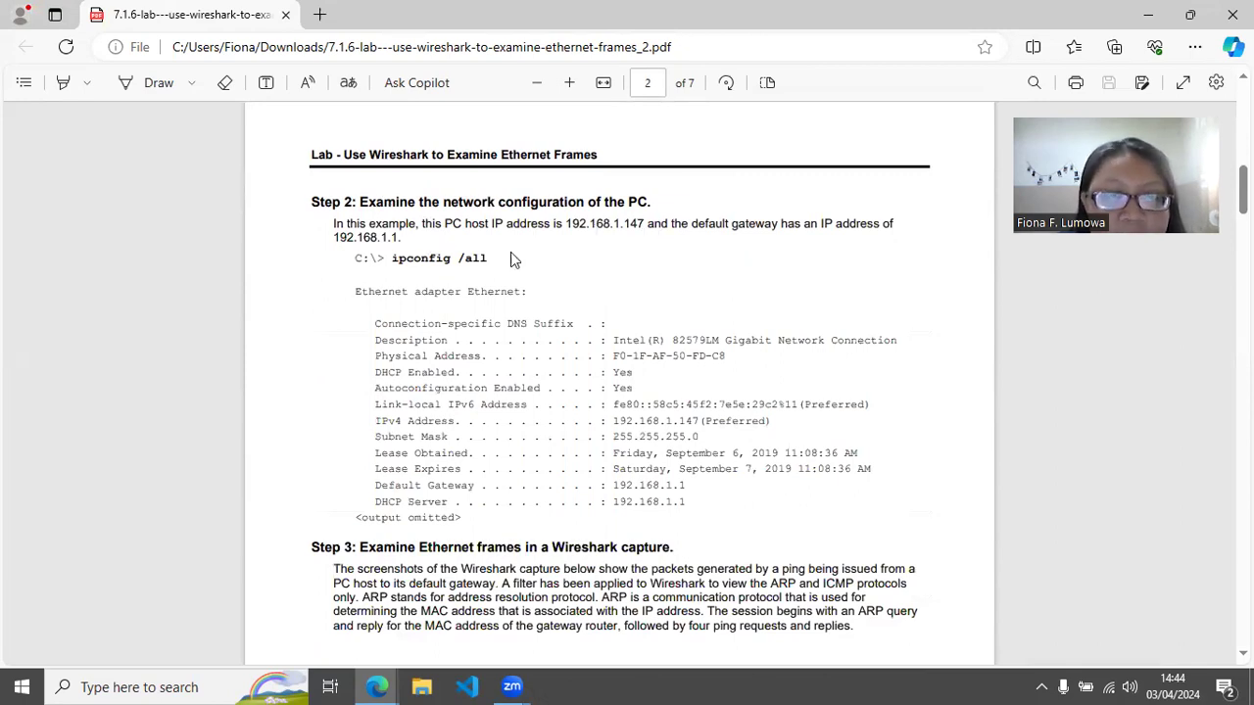
Step: Open Command Prompt and run ipconfig /all to list the PC's network configuration
left_click(163, 686)
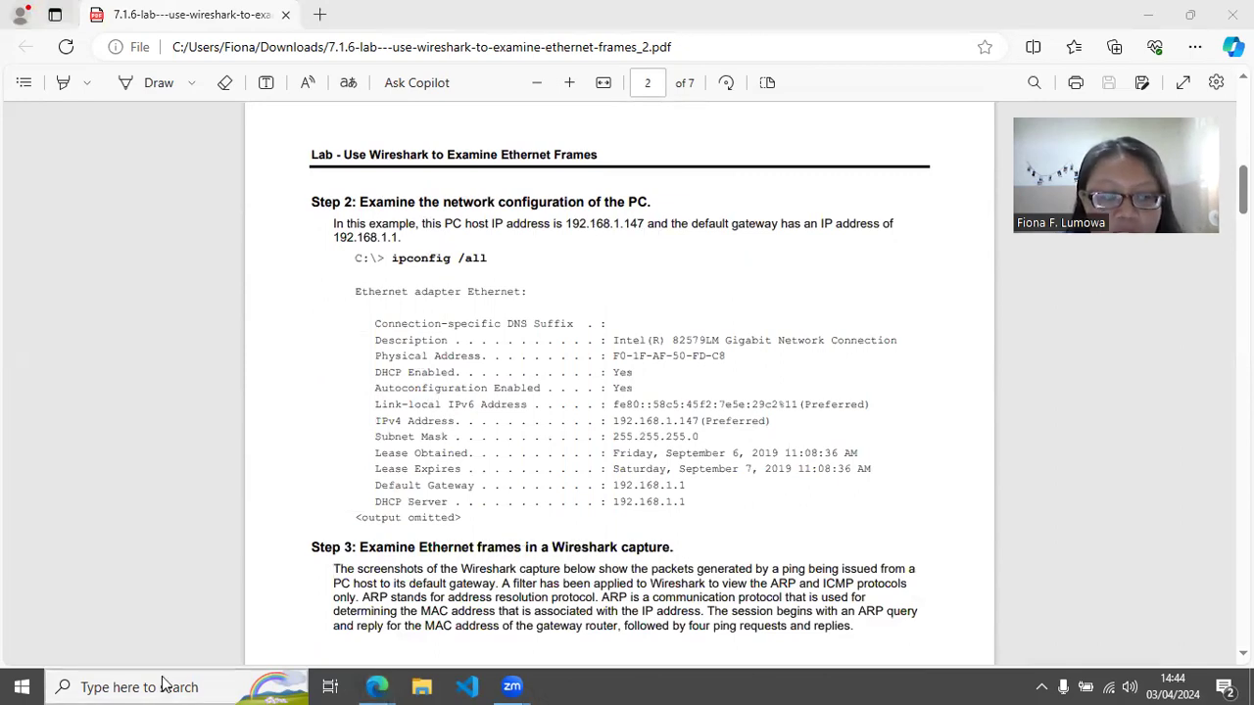
type("cmd")
left_click(250, 200)
type("ipconfig /all")
key("Return")
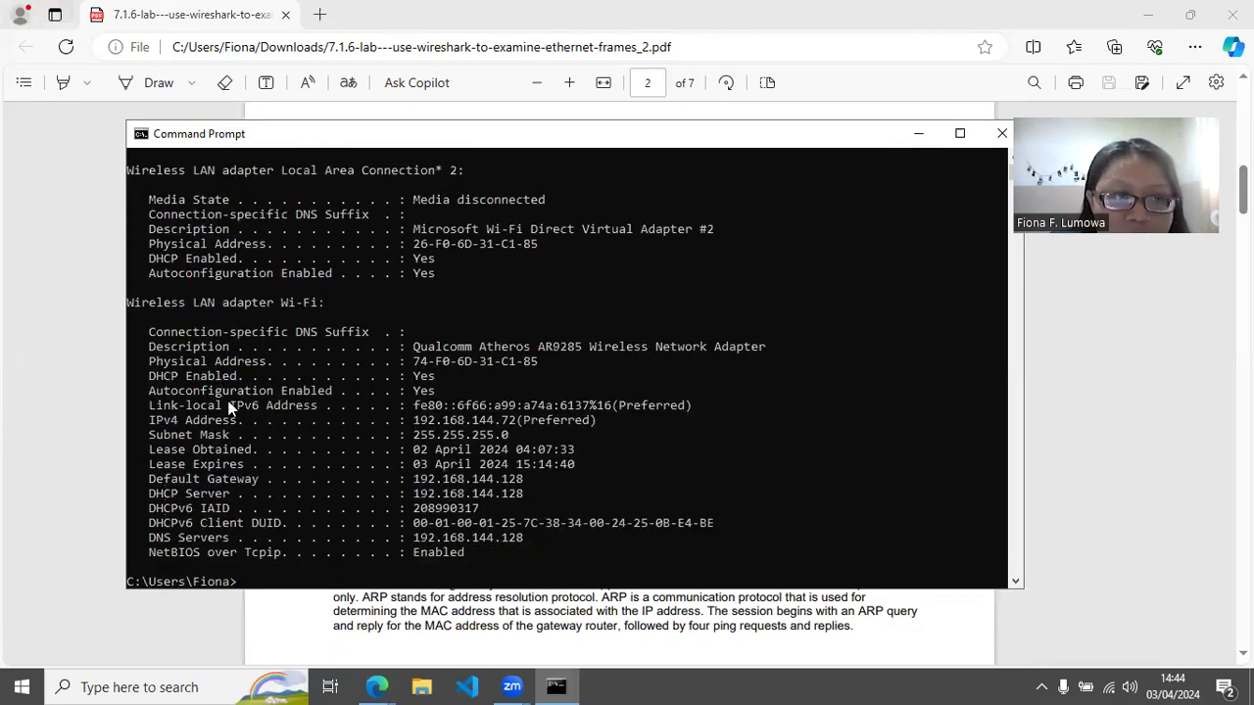
Step: Return to the lab PDF and read the Step 3 instructions on examining Ethernet frames in a Wireshark capture
left_click(69, 392)
scroll(503, 369, "down", 3)
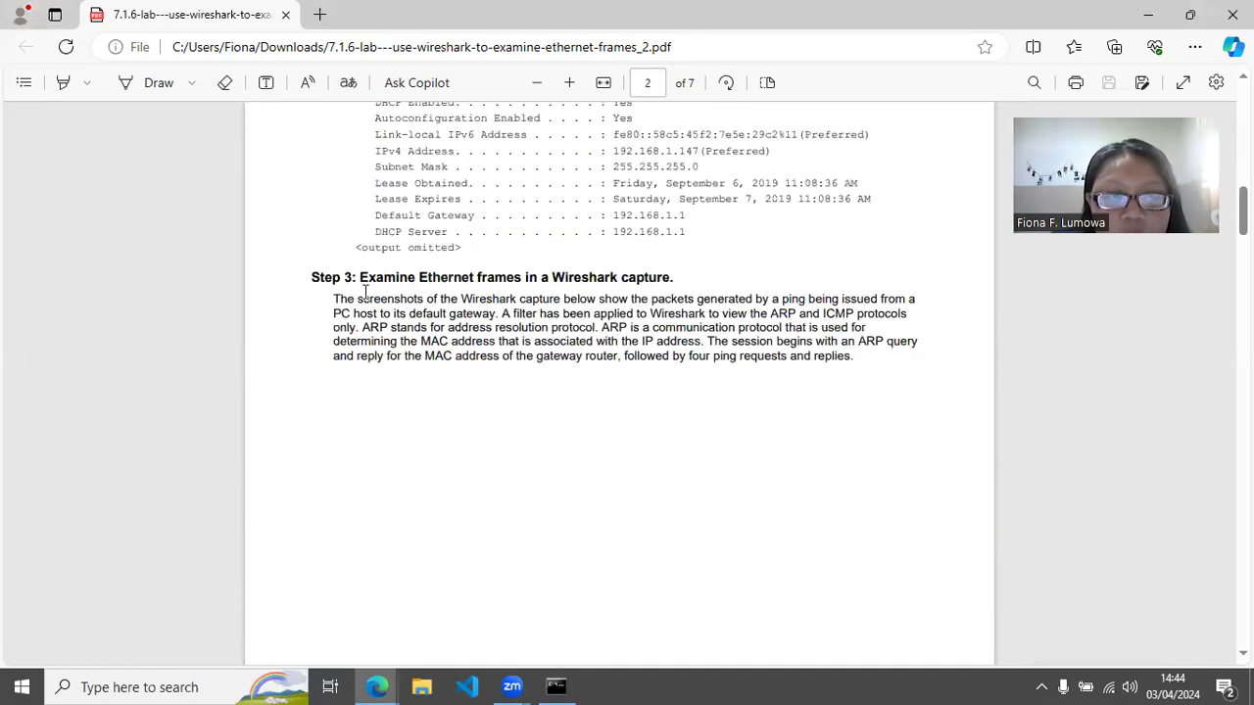
left_click_drag(361, 276, 675, 275)
left_click(675, 275)
scroll(675, 275, "down", 6)
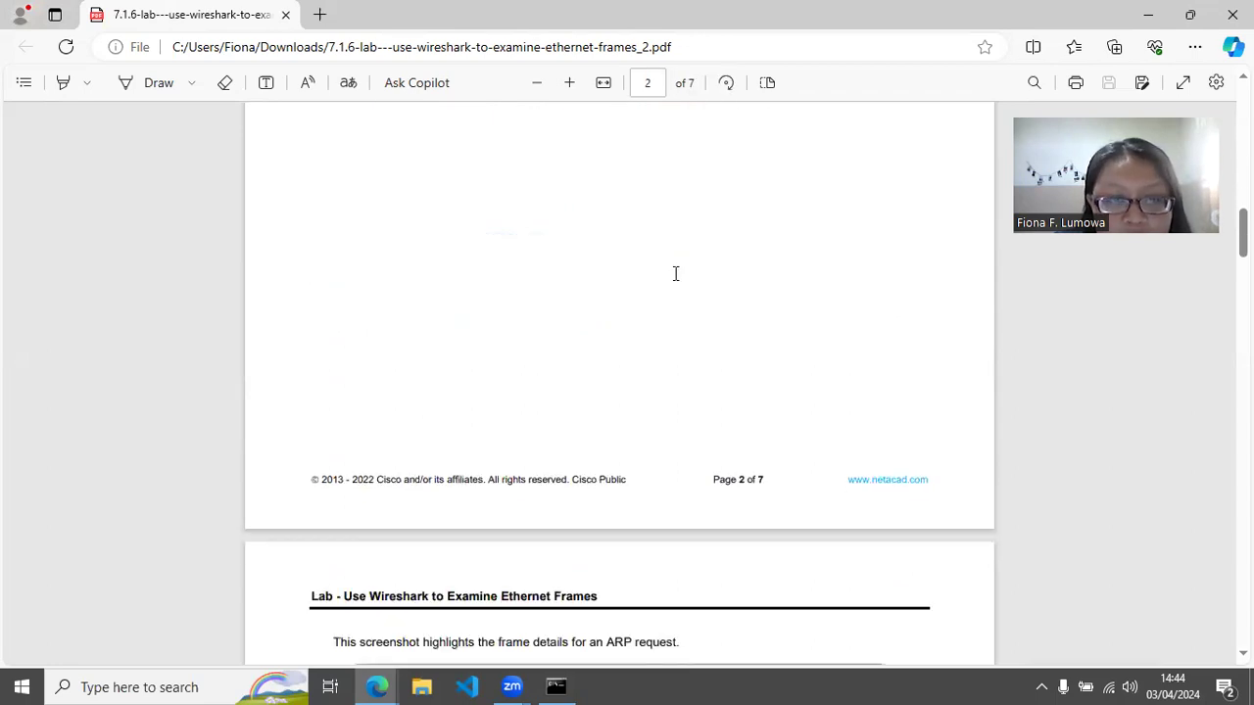
scroll(675, 273, "up", 4)
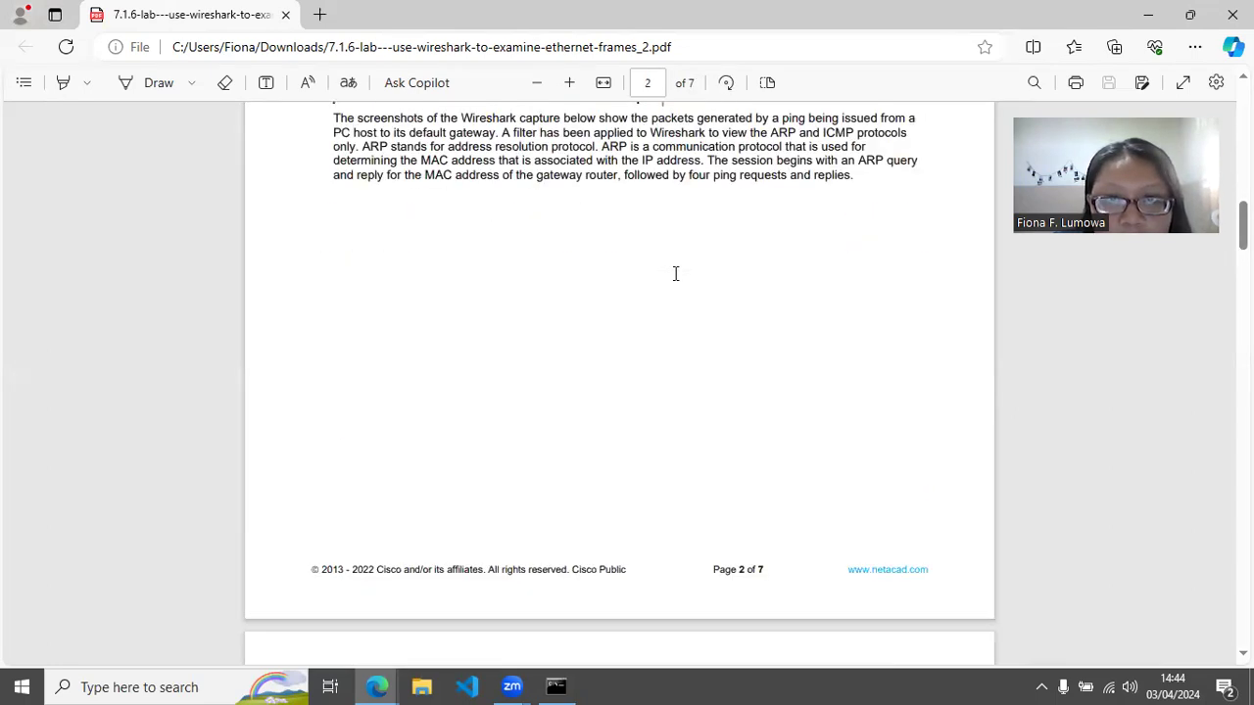
scroll(675, 274, "up", 2)
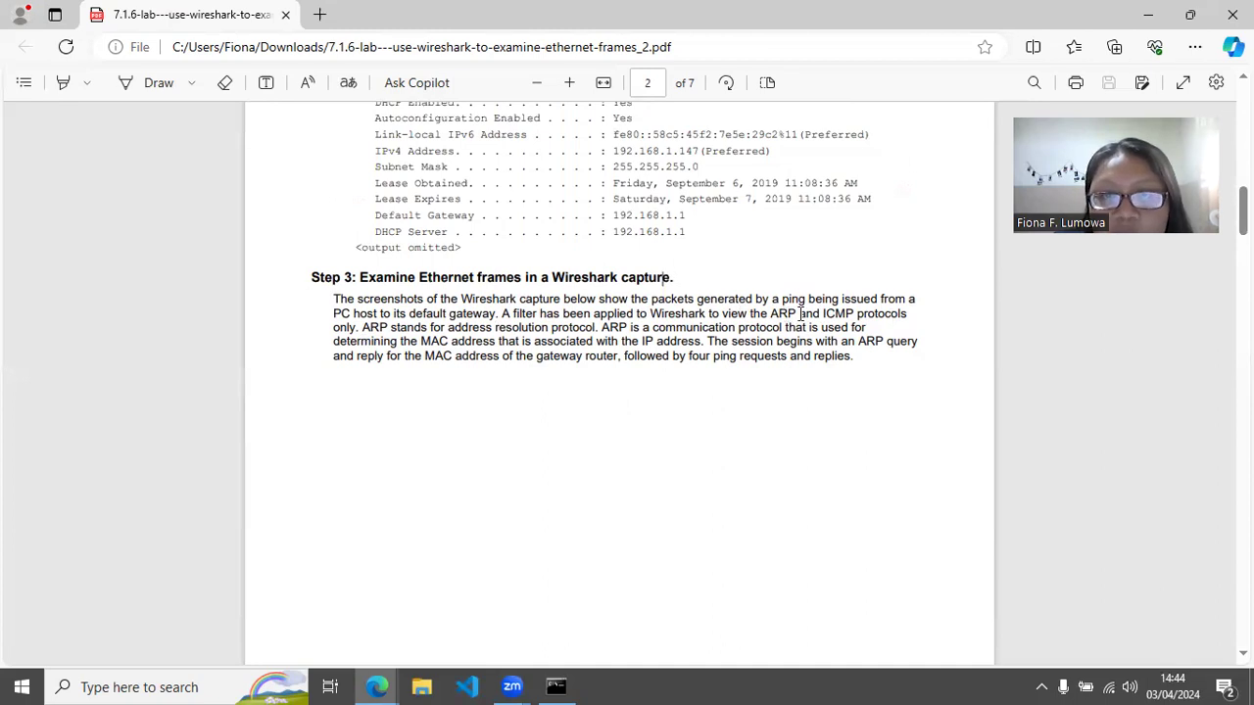
Step: Launch Wireshark and start a live capture on the Wi-Fi interface
left_click(189, 685)
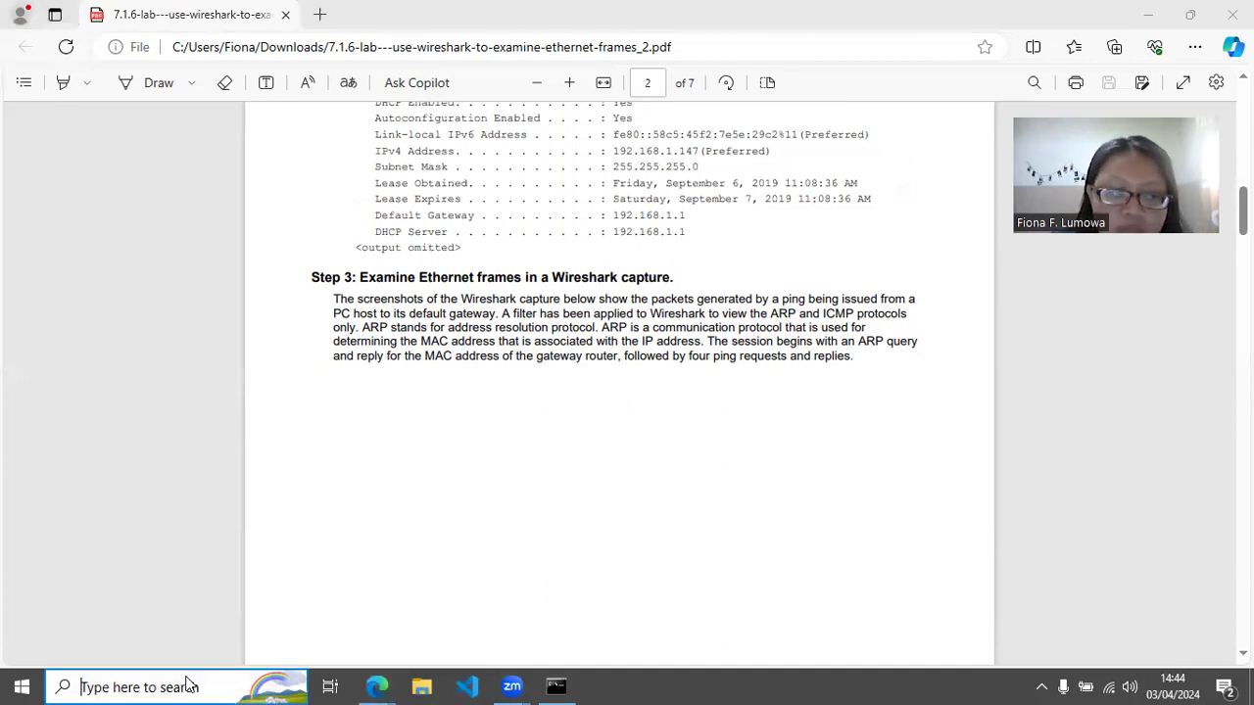
type("wire")
left_click(224, 193)
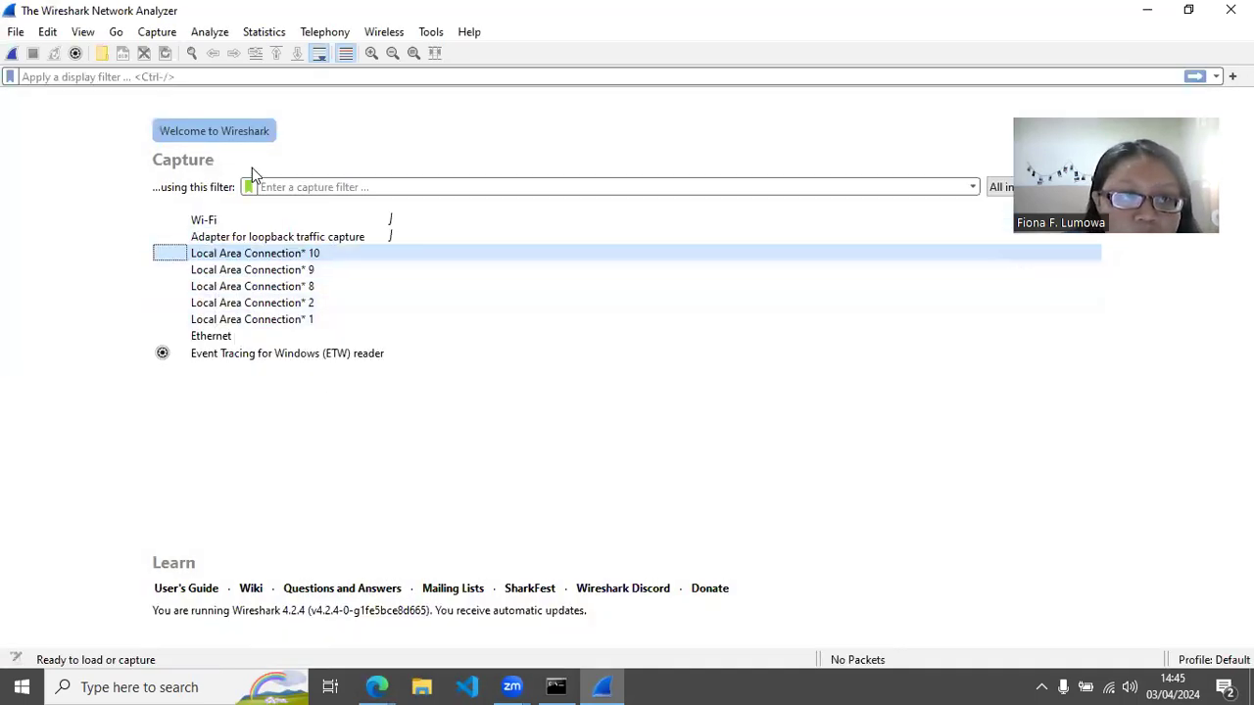
double_click(252, 221)
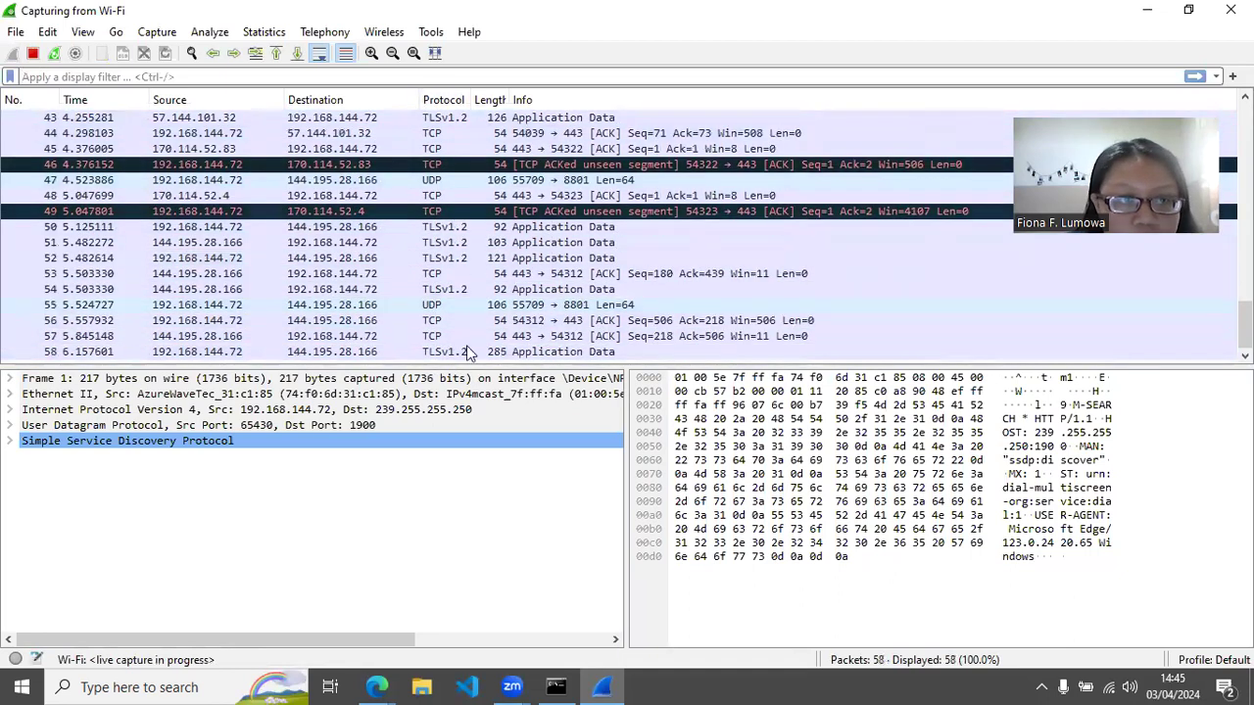
Step: Switch back to the lab PDF and reread the Step 3 description of pinging the default gateway
mouse_move(376, 685)
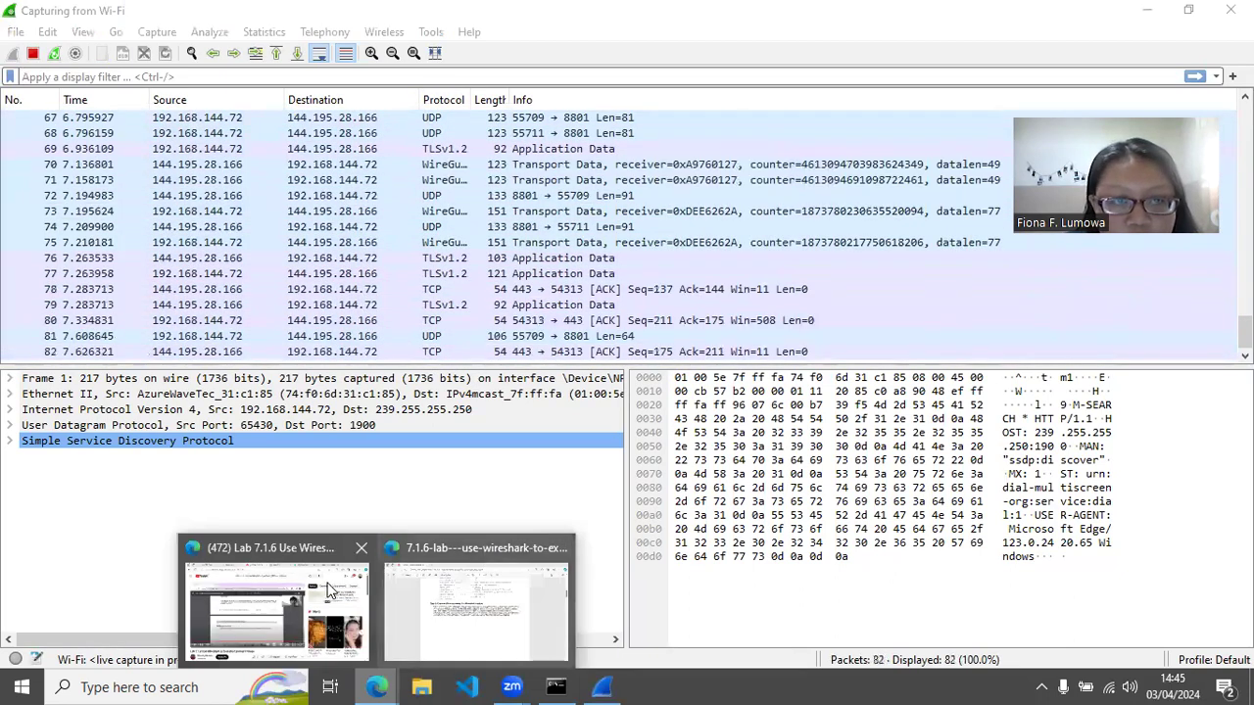
left_click(453, 601)
scroll(527, 506, "down", 2)
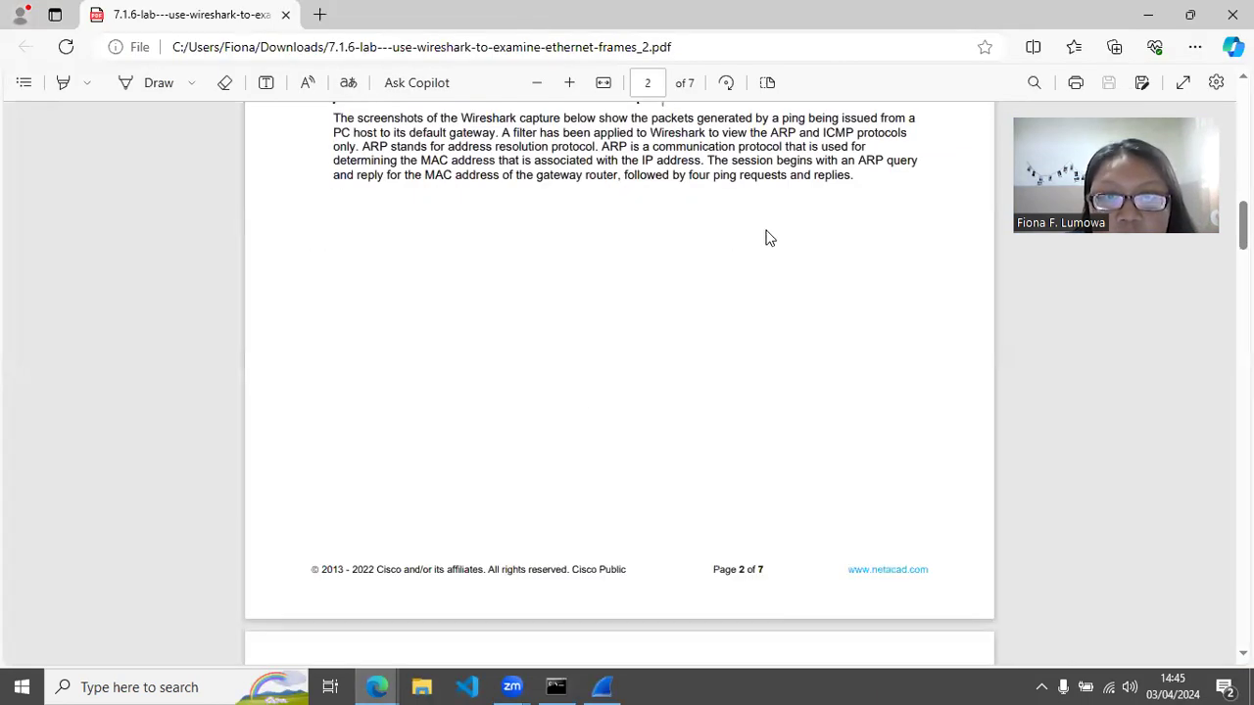
scroll(634, 272, "up", 1)
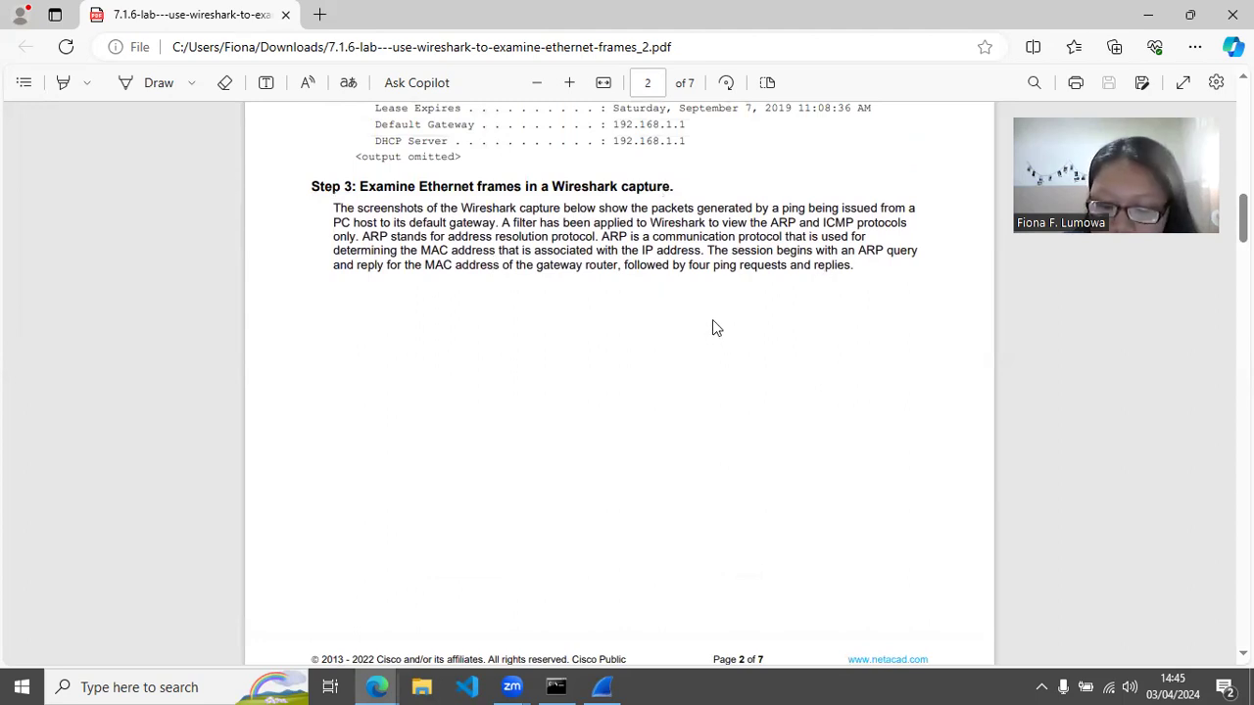
Step: In Command Prompt, look up the Wi-Fi adapter's default gateway and ping 192.168.144.128
left_click(555, 687)
scroll(511, 421, "down", 2)
left_click_drag(152, 390, 531, 390)
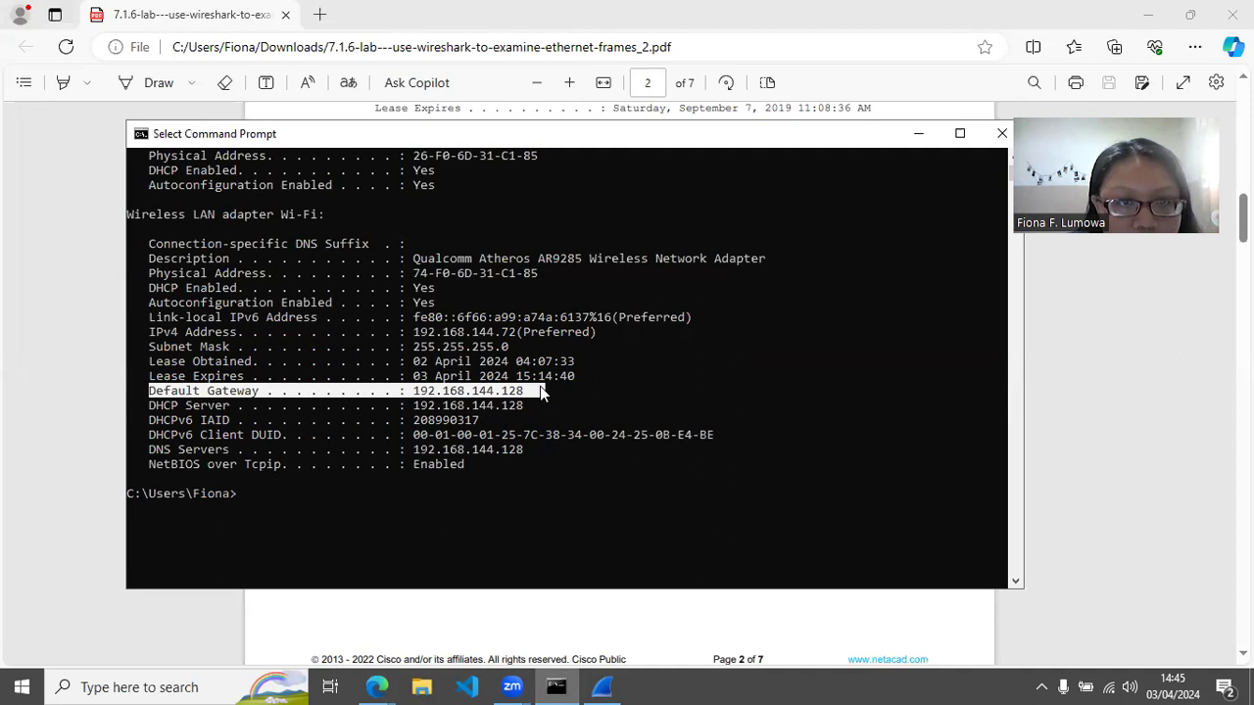
left_click(373, 493)
type("ping")
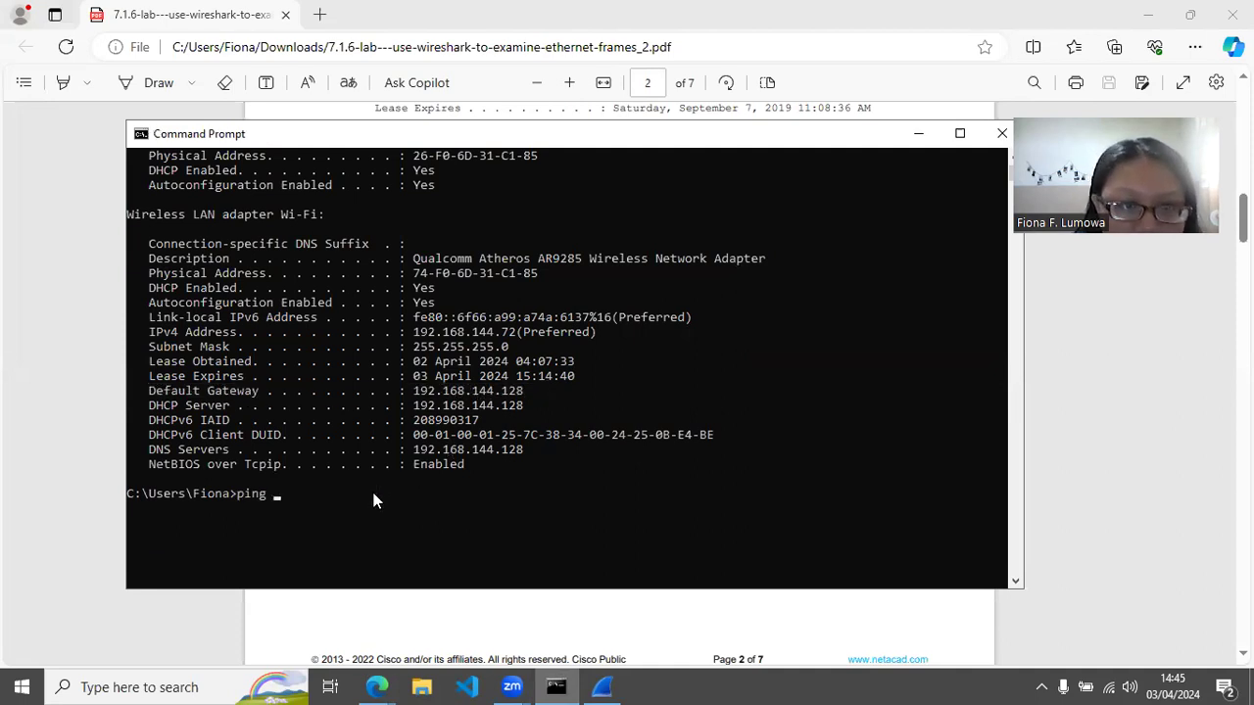
type(" 192")
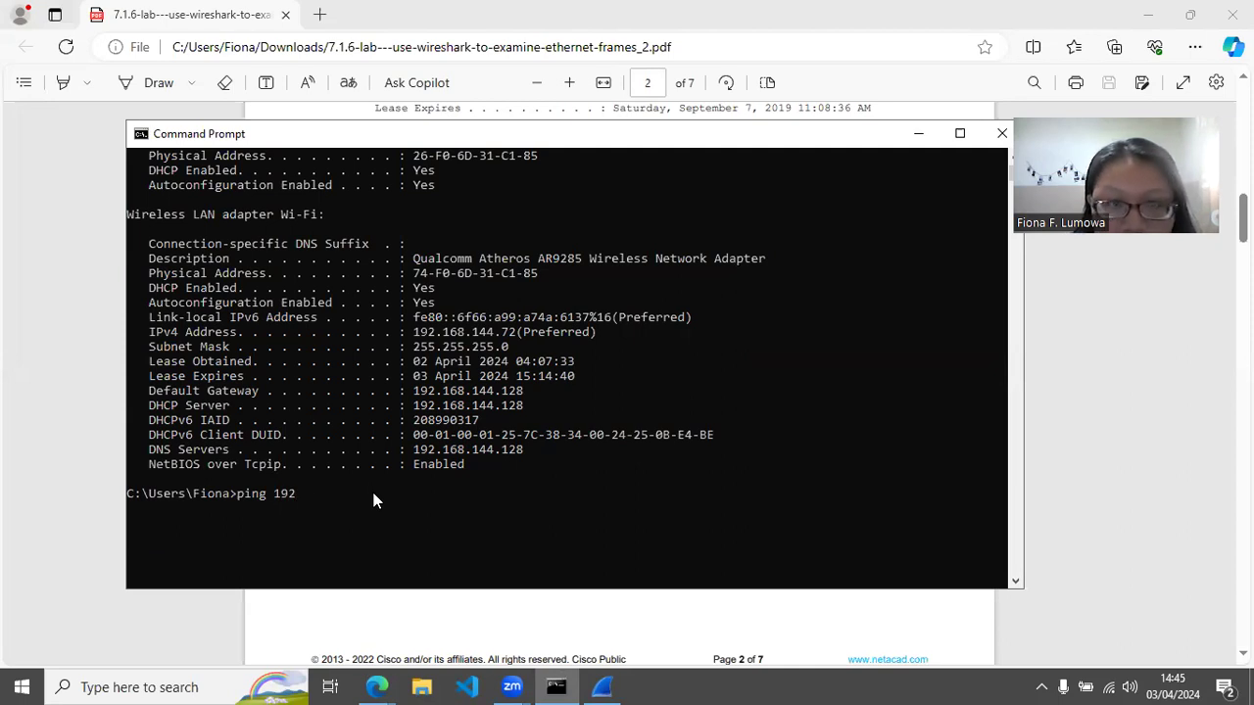
type(".168.144.128")
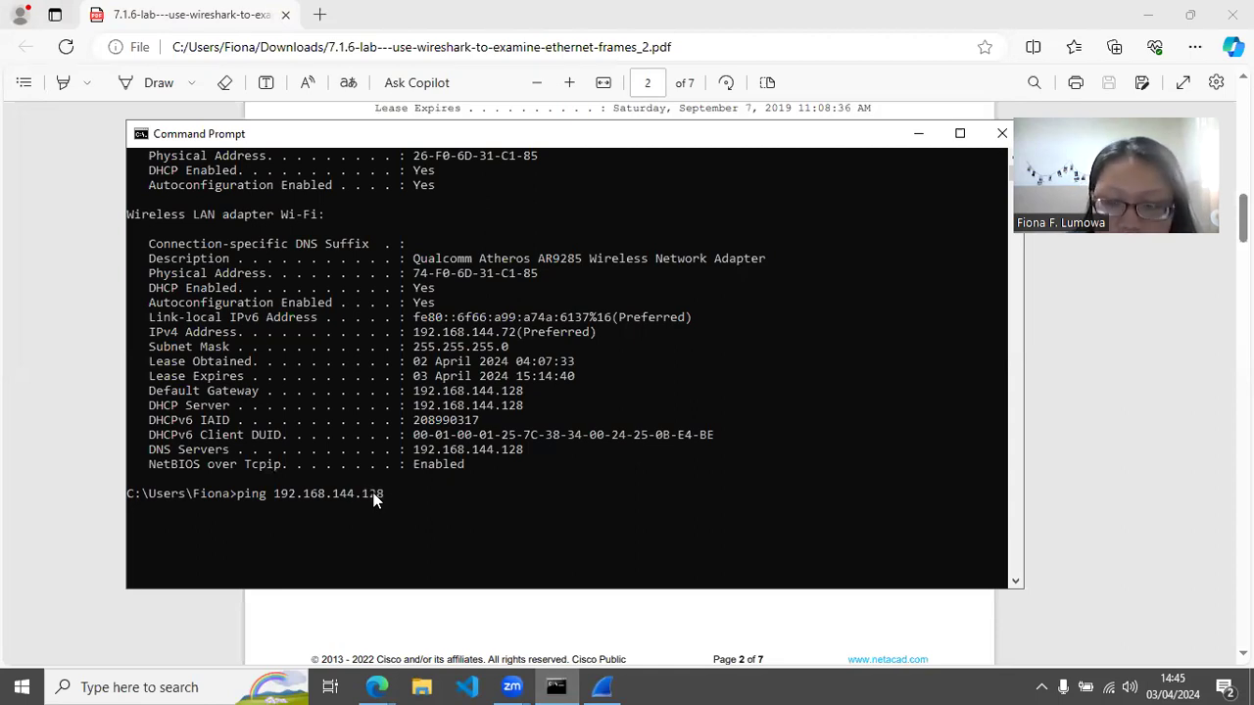
key("Return")
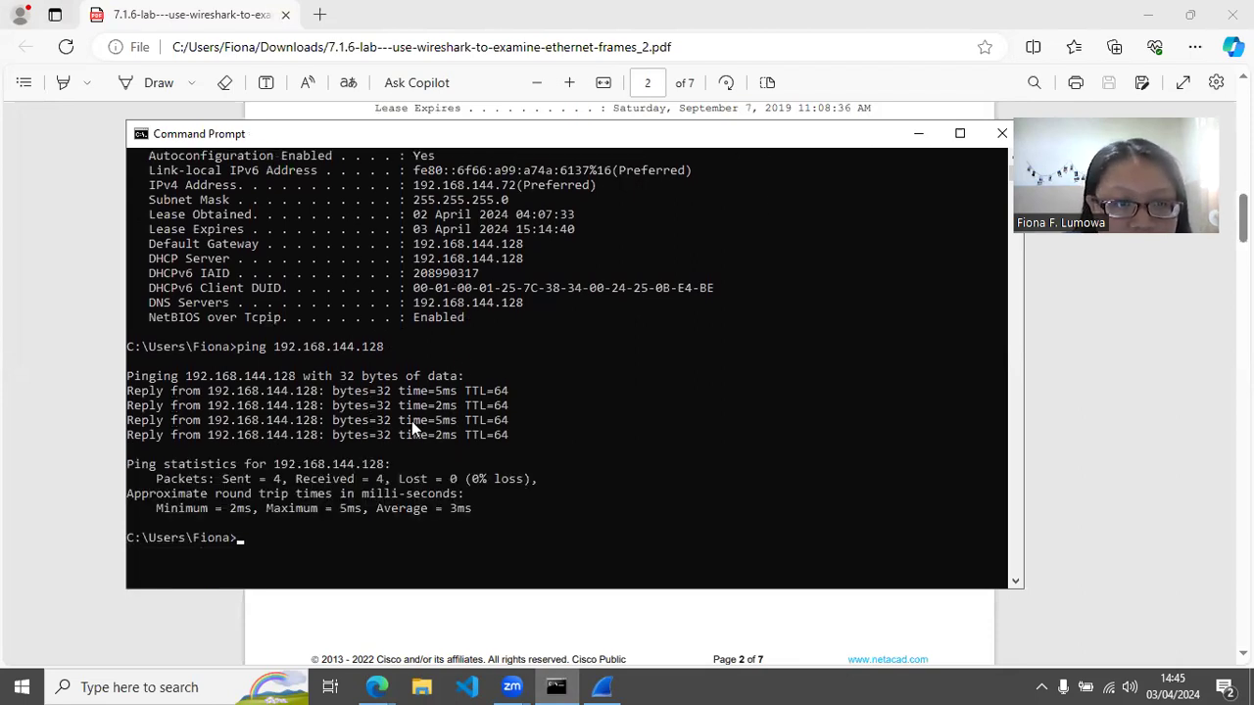
Step: Switch to Wireshark and apply the display filter "arp or icmp" to the Wi-Fi capture
left_click(44, 413)
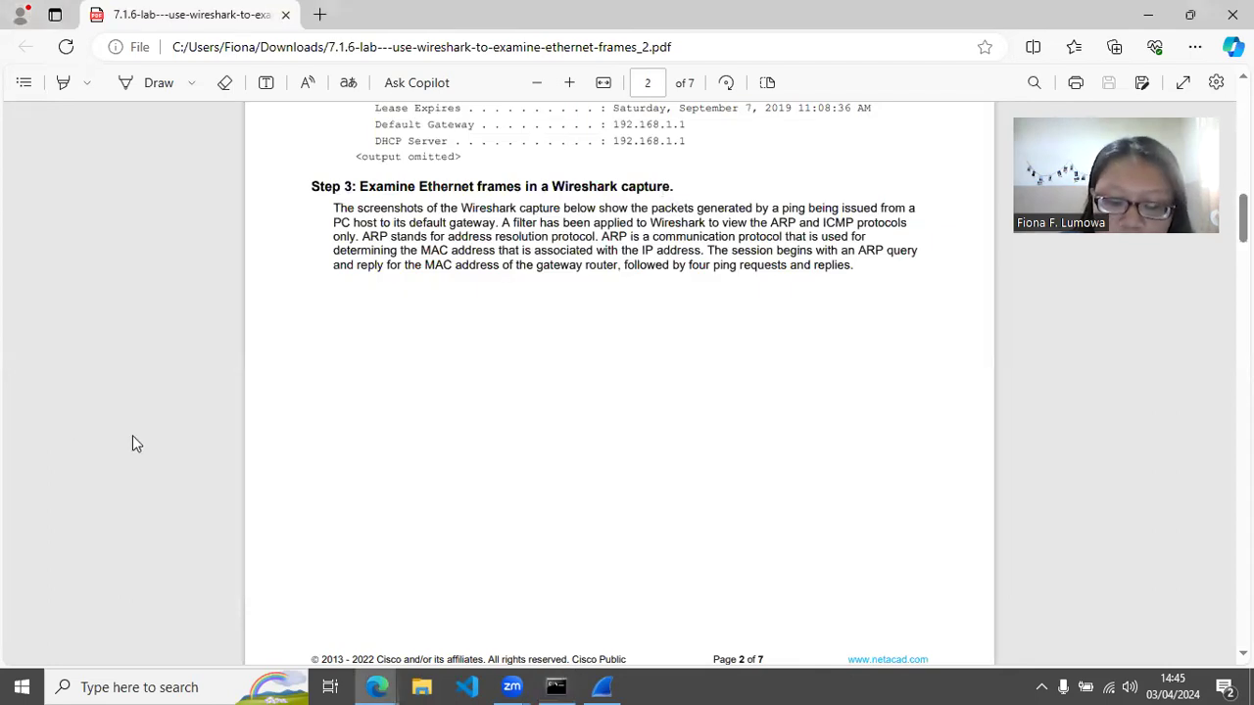
left_click(617, 685)
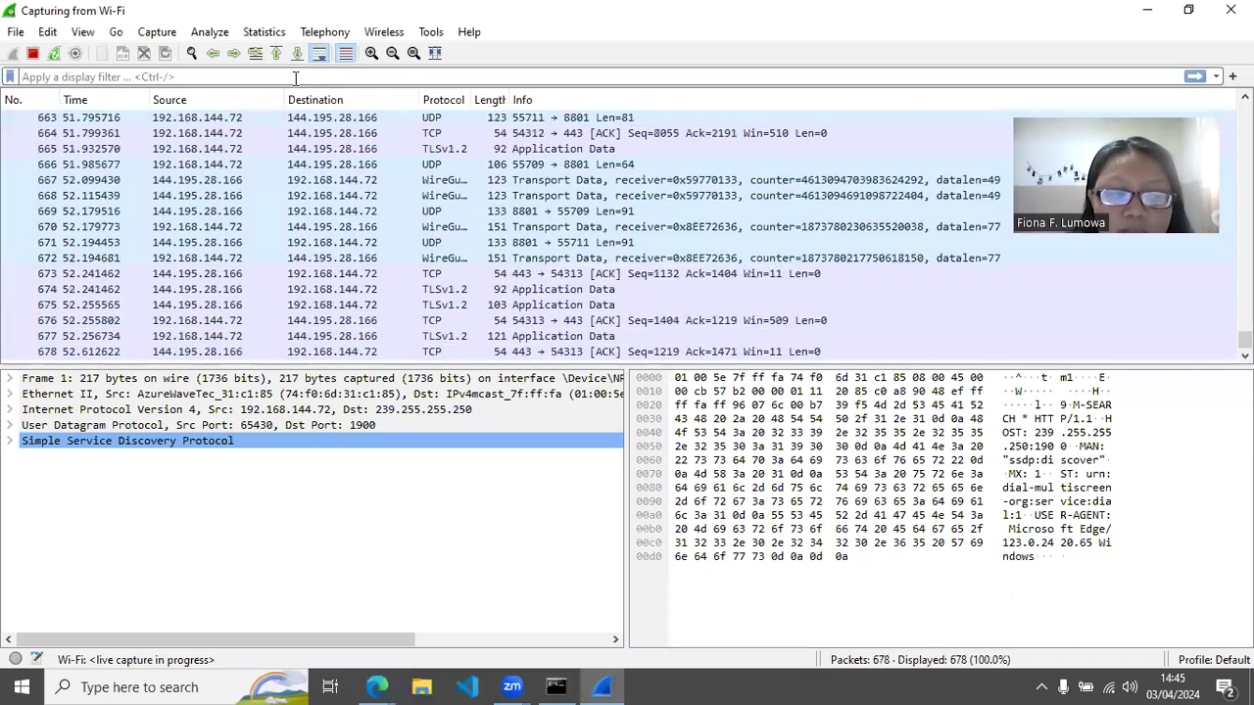
type("arp")
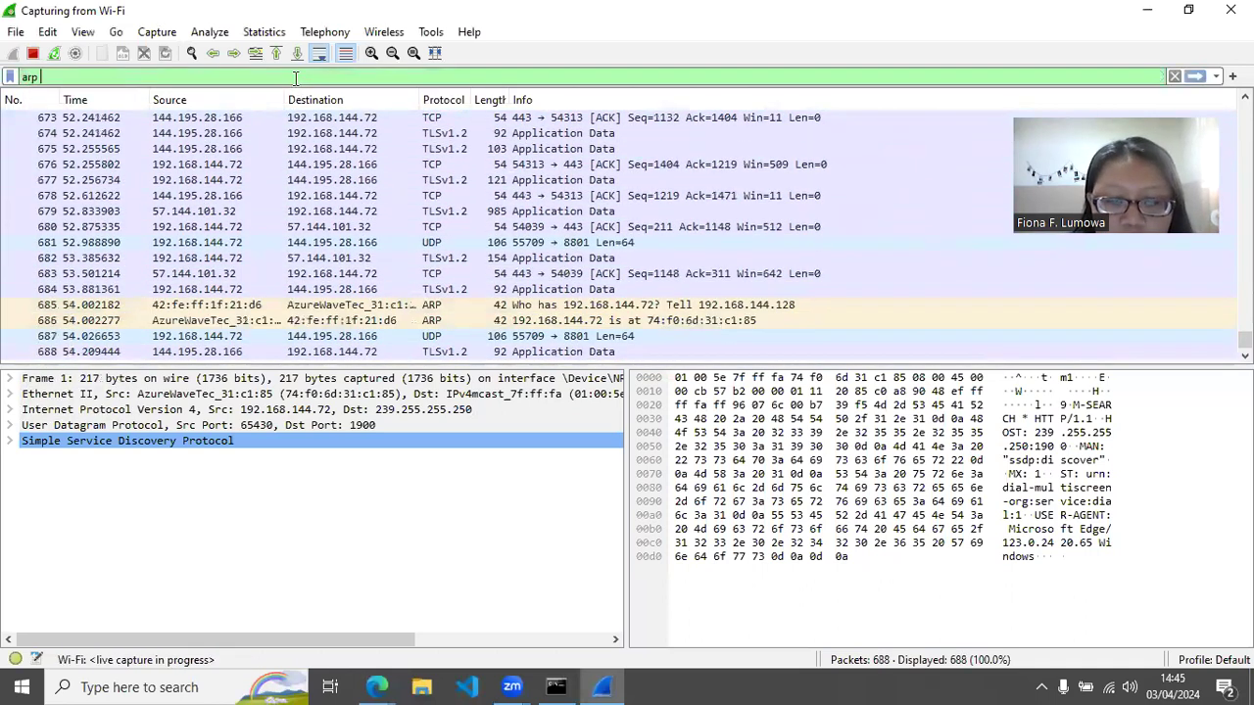
type(" or icm")
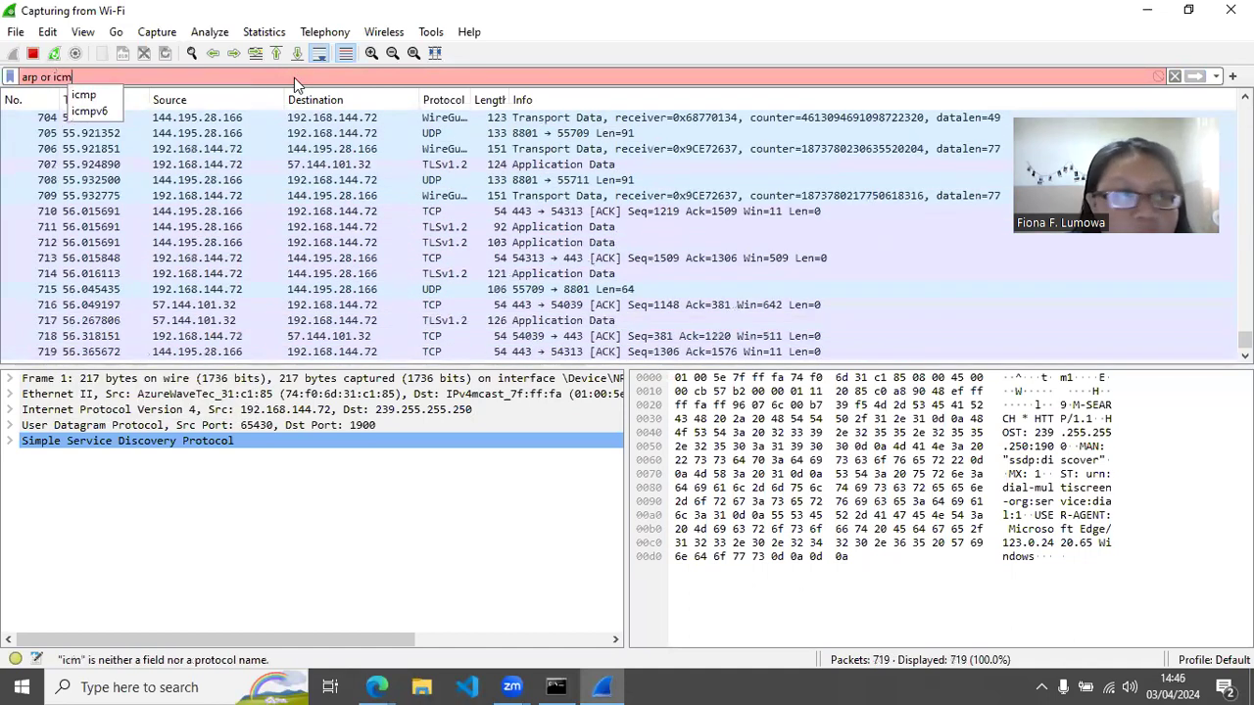
type("p")
key("Return")
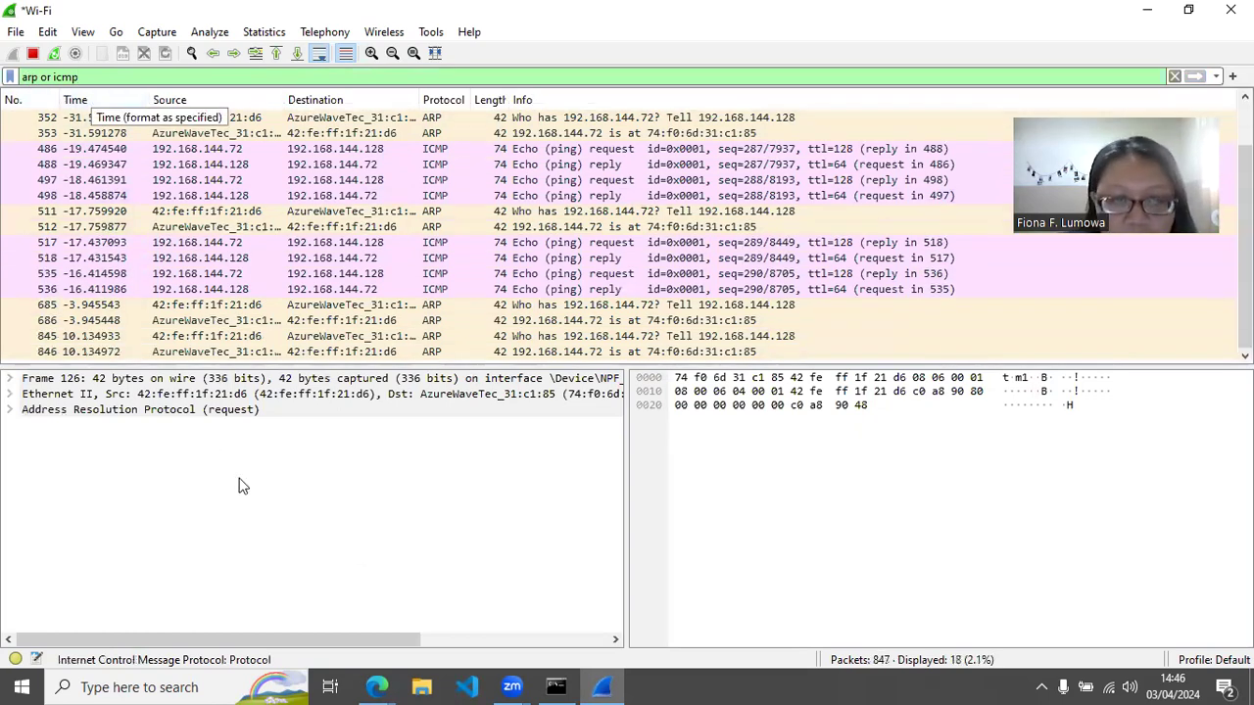
Step: Read the Step 4 table of ARP request header fields in the lab PDF and compare it with the filtered Wireshark capture
mouse_move(376, 686)
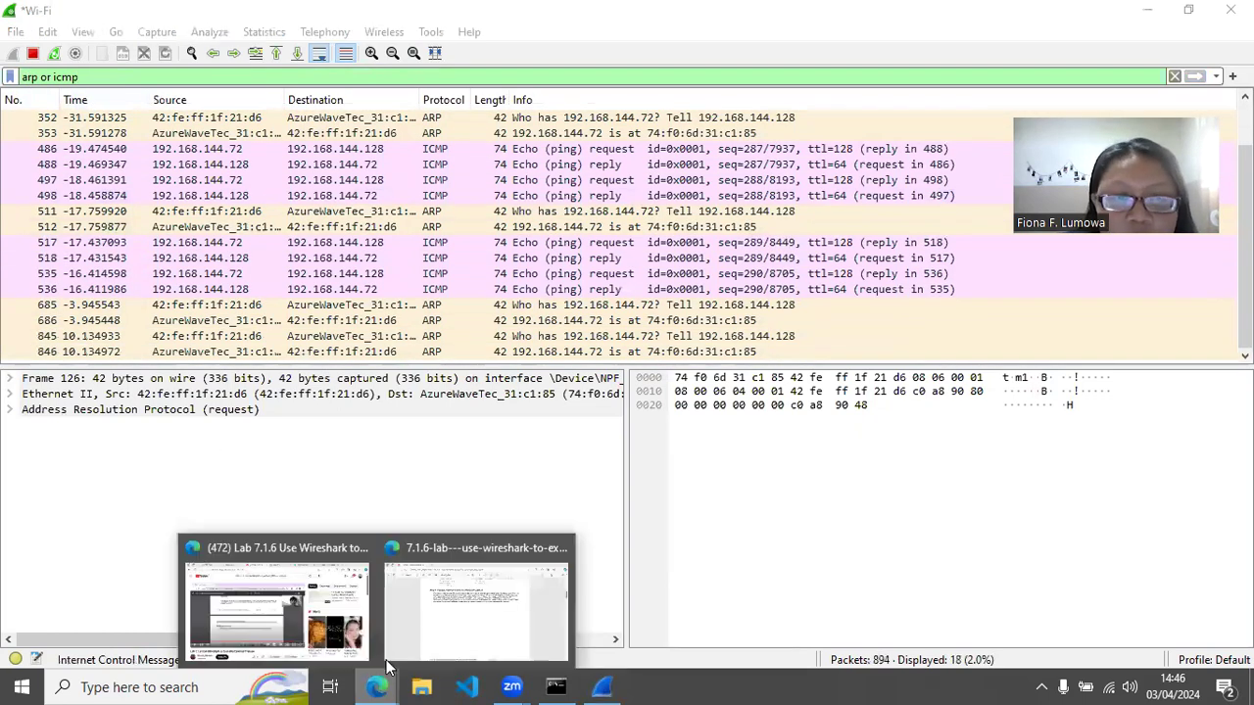
left_click(466, 604)
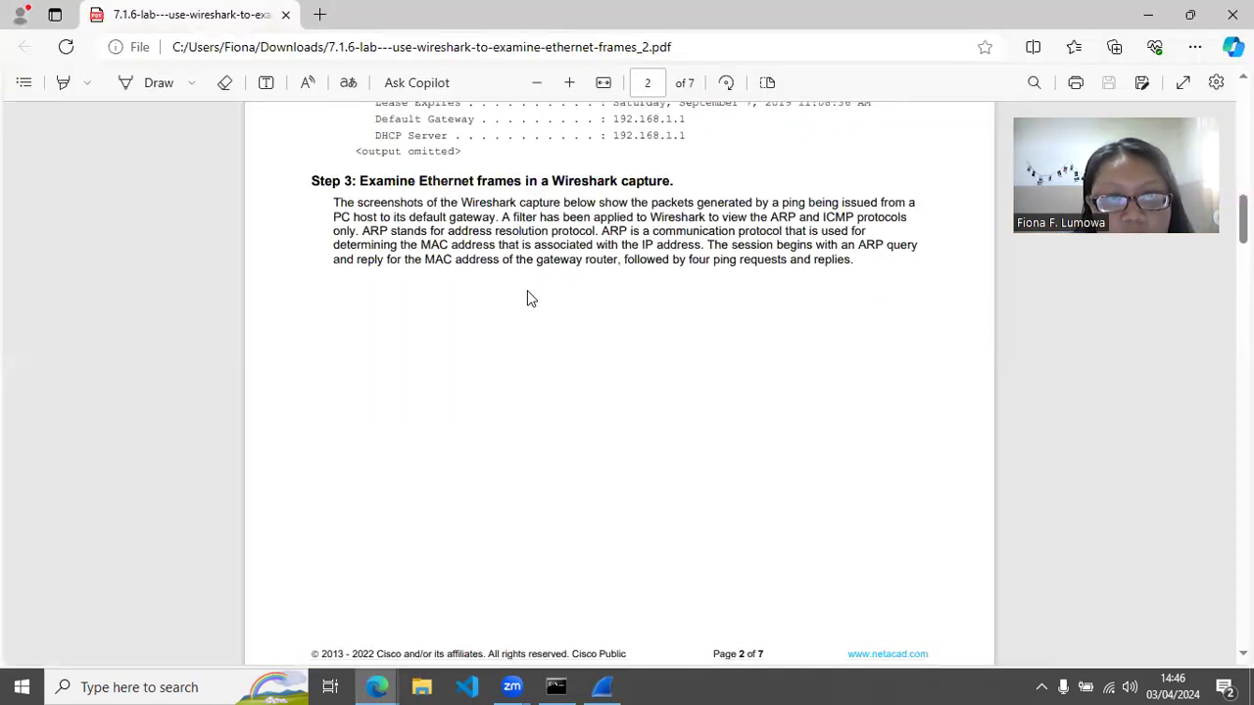
scroll(527, 291, "down", 12)
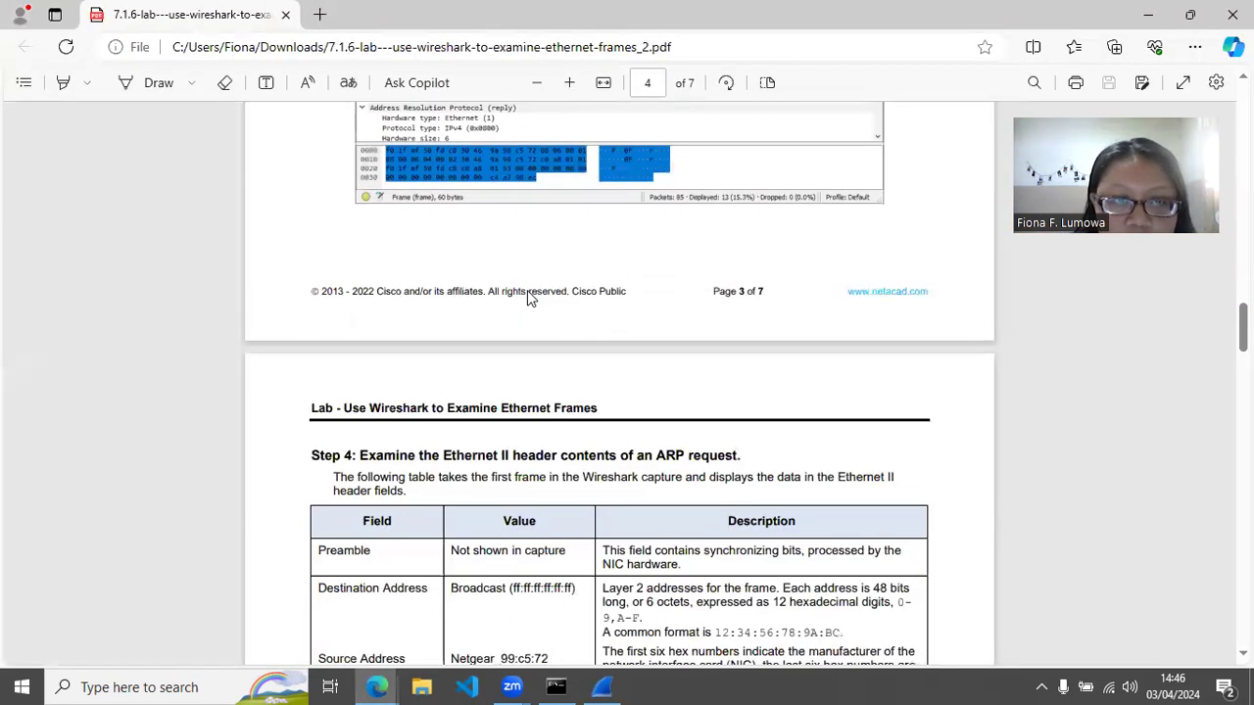
scroll(527, 293, "down", 3)
left_click_drag(353, 185, 744, 184)
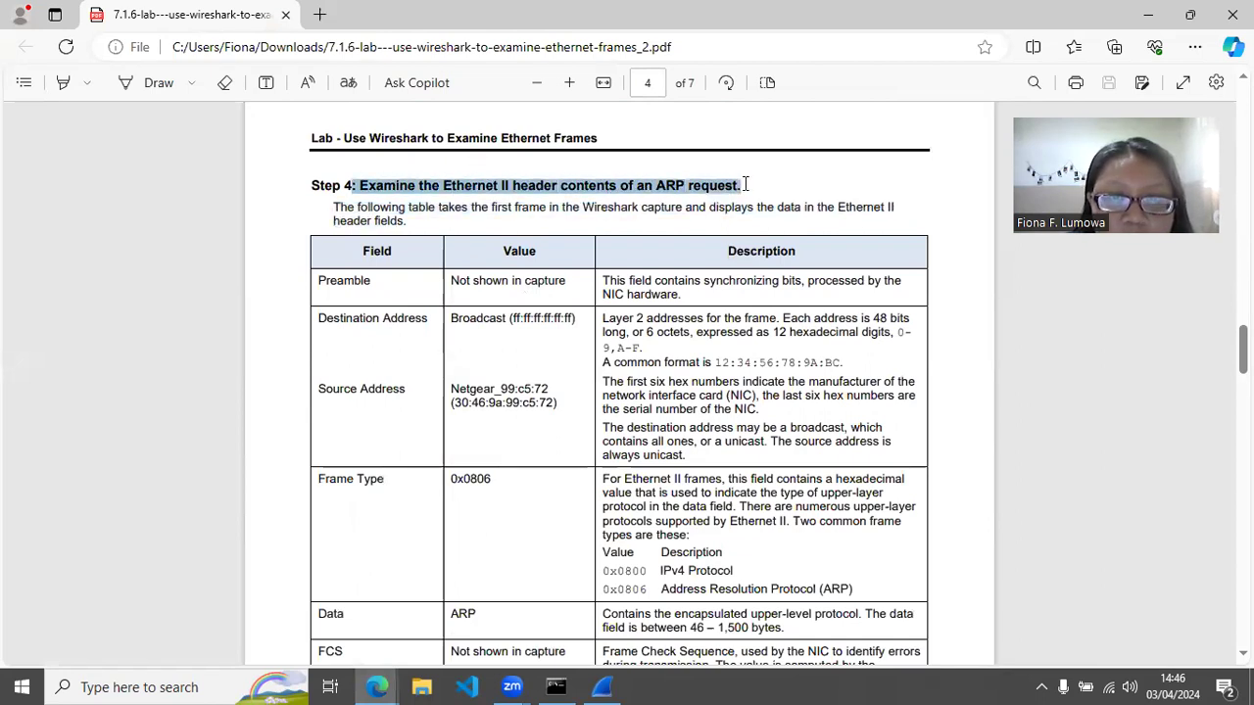
left_click(745, 184)
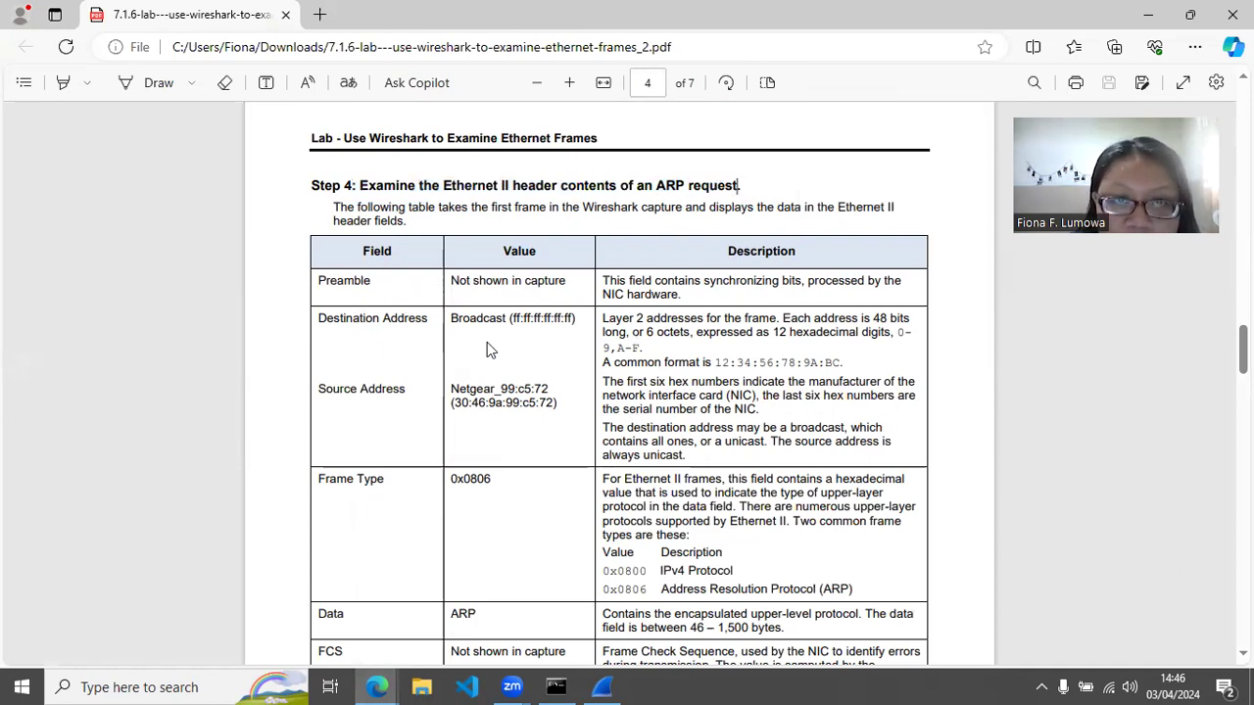
scroll(412, 352, "down", 1)
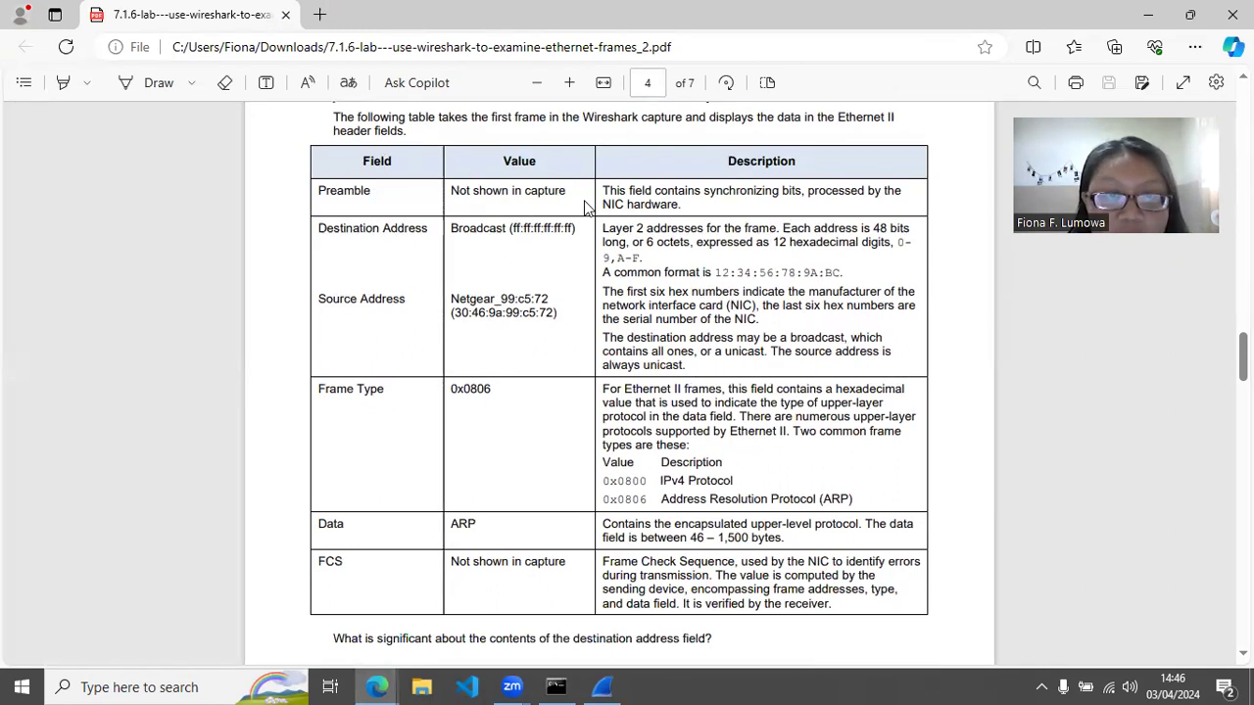
left_click(617, 685)
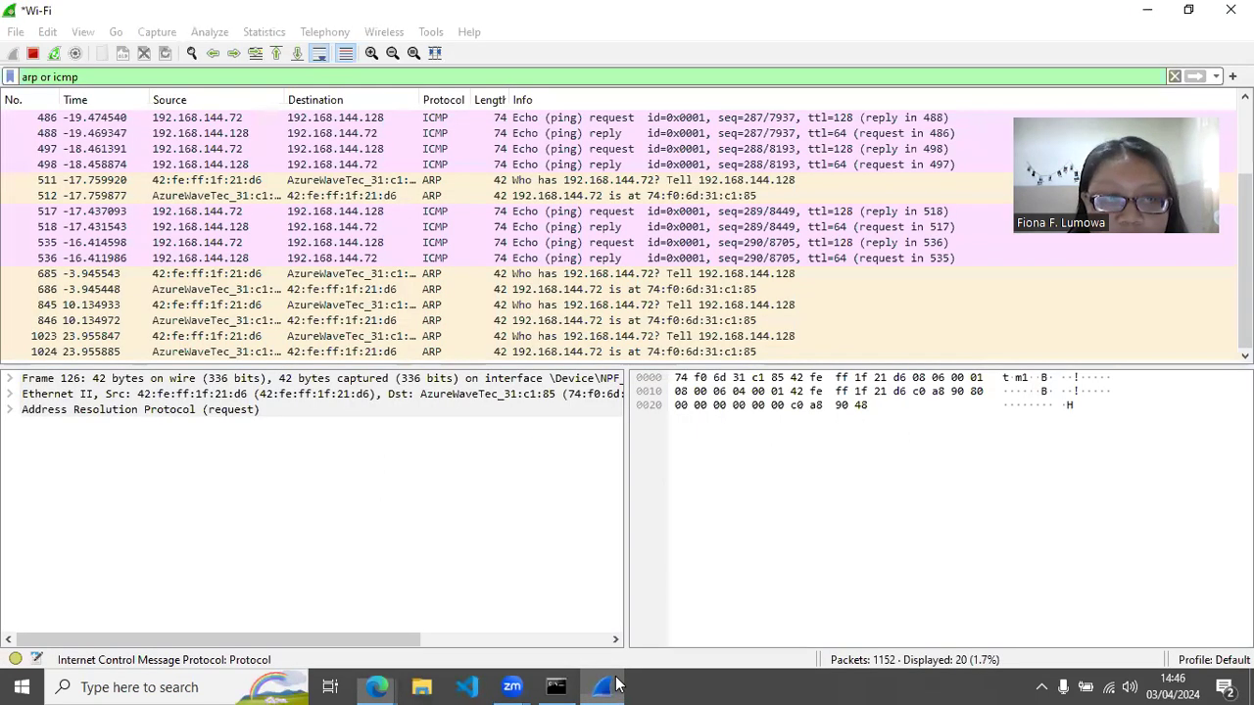
left_click(376, 686)
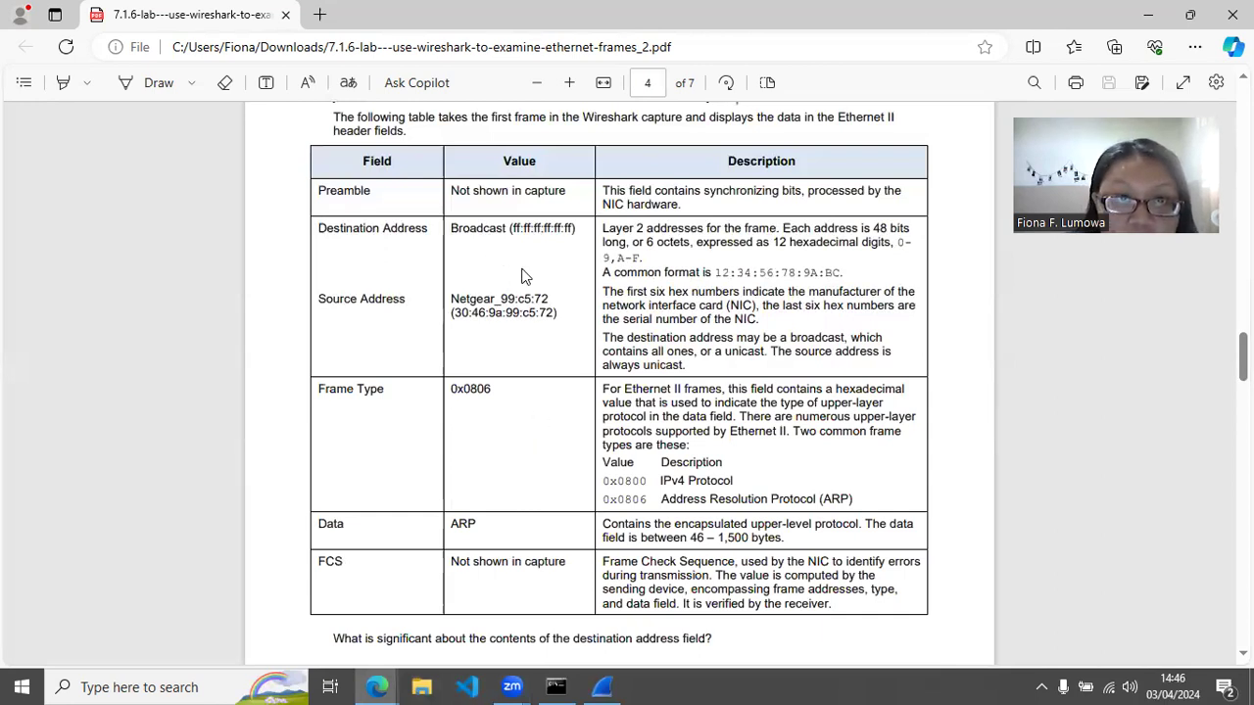
Step: Highlight "request" in the lab PDF's Step 4 heading and select the first ARP request, frame 126, in Wireshark
scroll(527, 276, "up", 1)
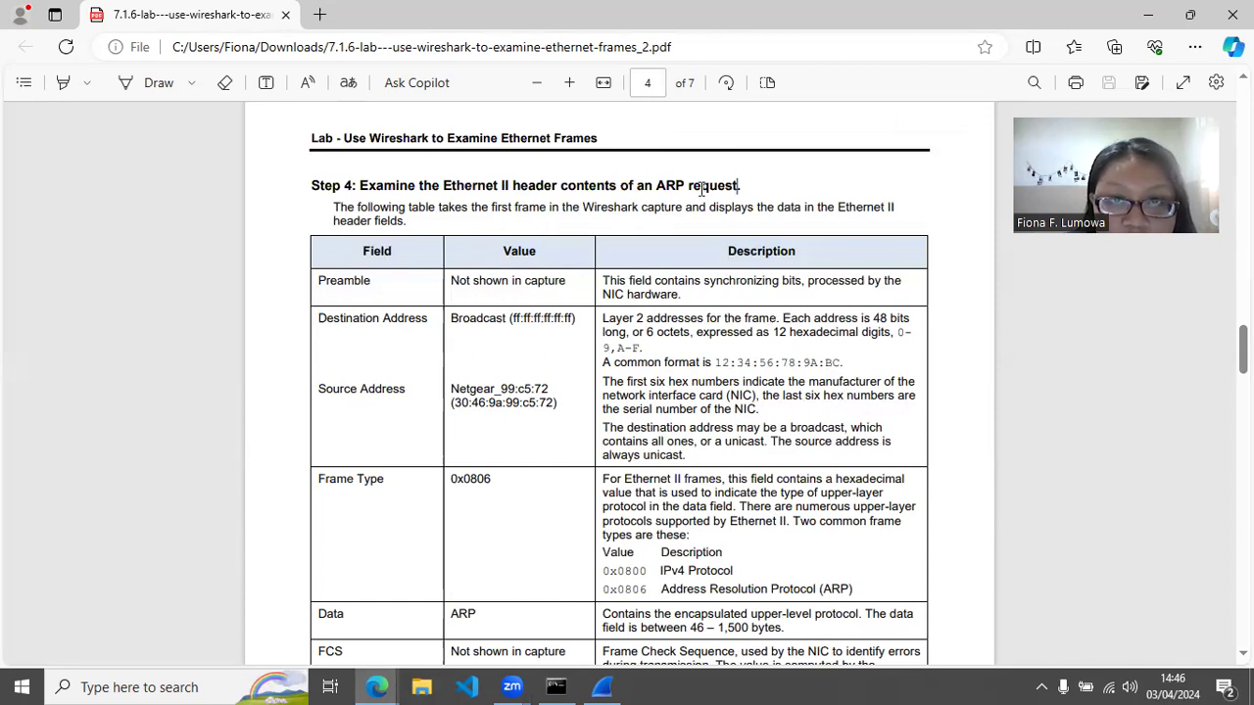
left_click_drag(689, 186, 736, 186)
left_click(593, 685)
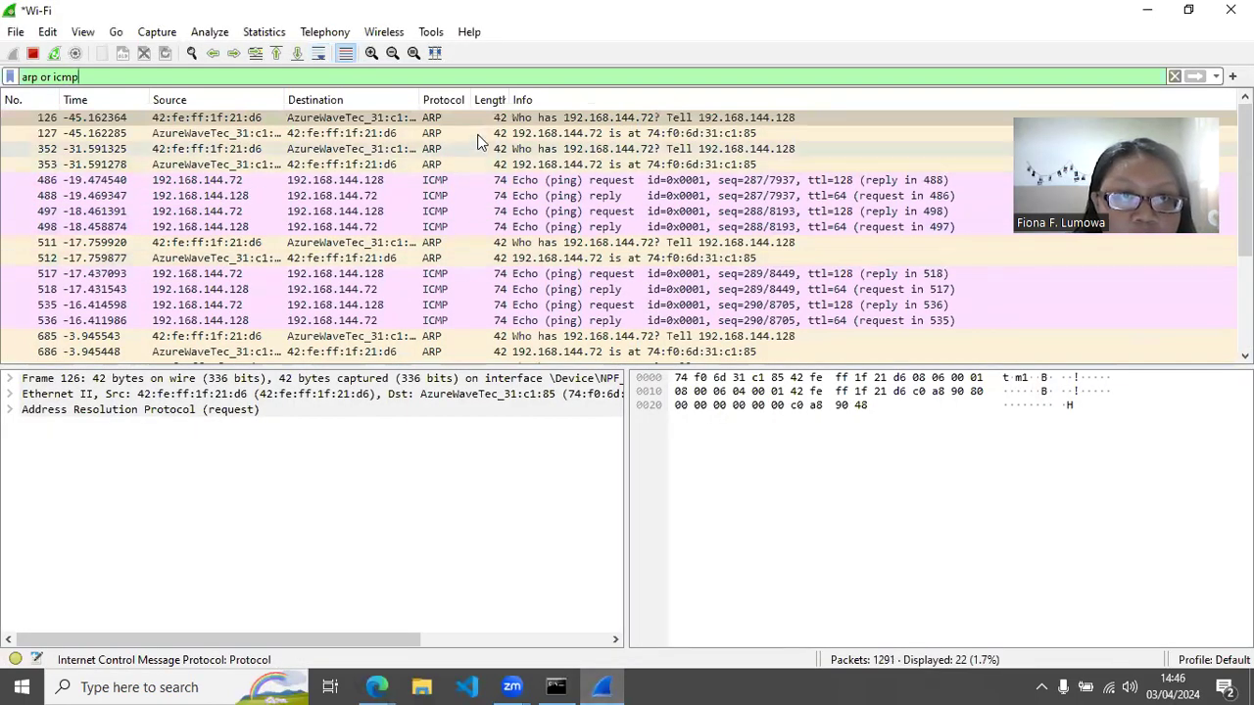
left_click(486, 118)
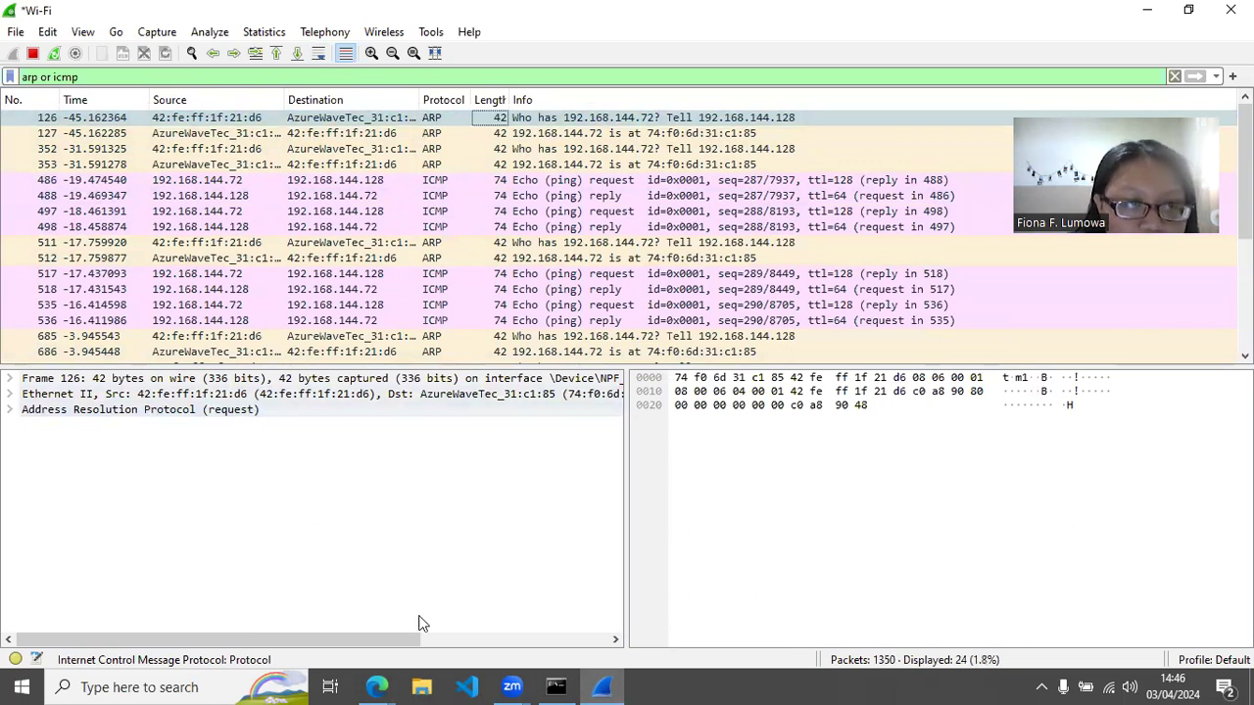
Step: Recheck the Step 4 table in the lab PDF and expand the Ethernet II header of frame 126 in Wireshark
mouse_move(376, 687)
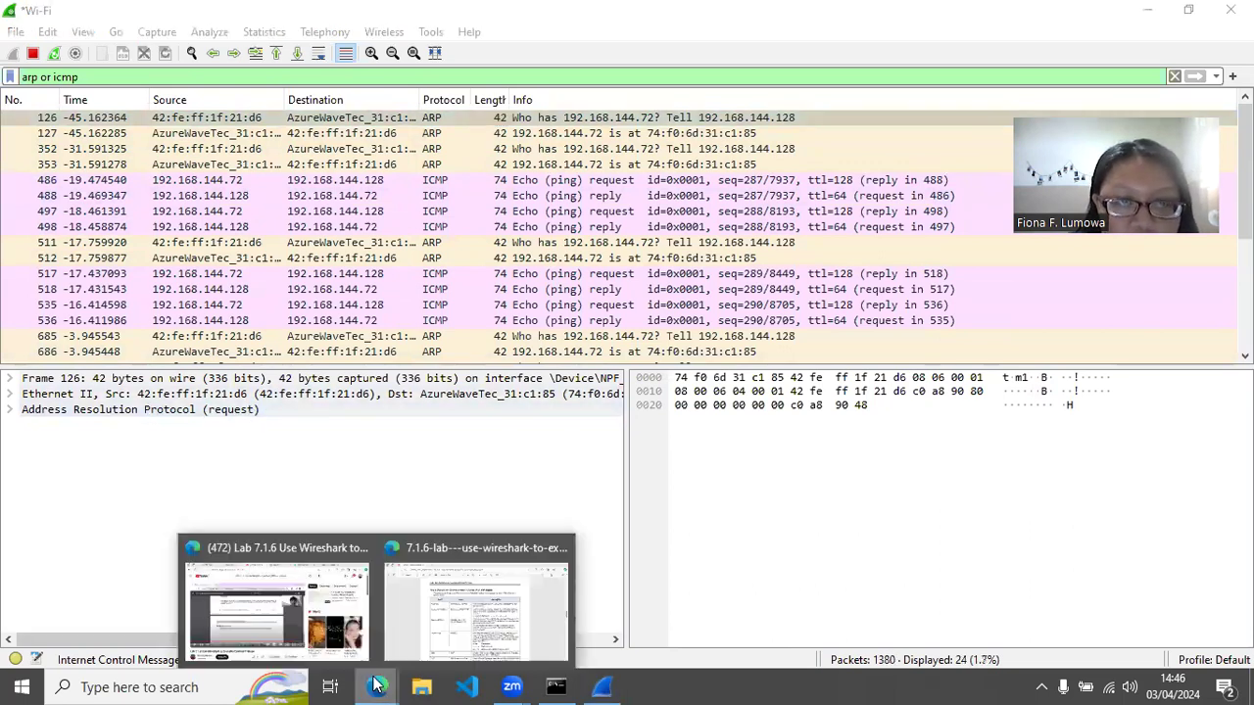
left_click(485, 616)
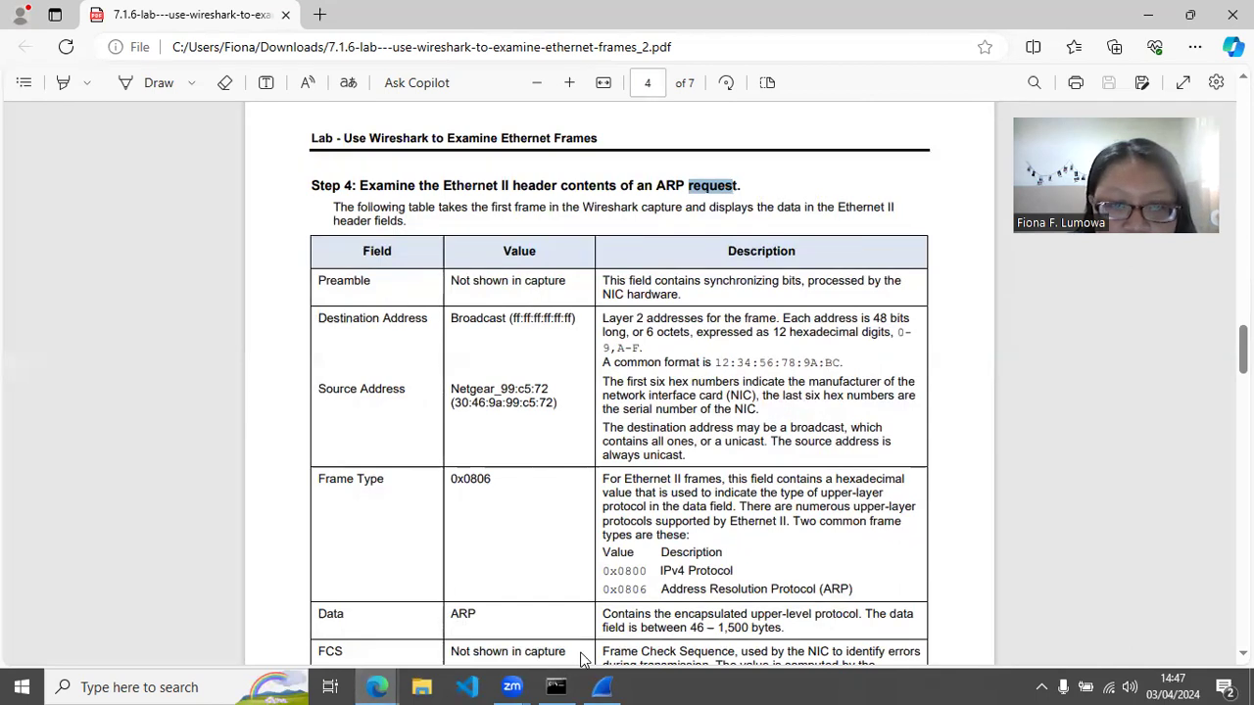
left_click(601, 687)
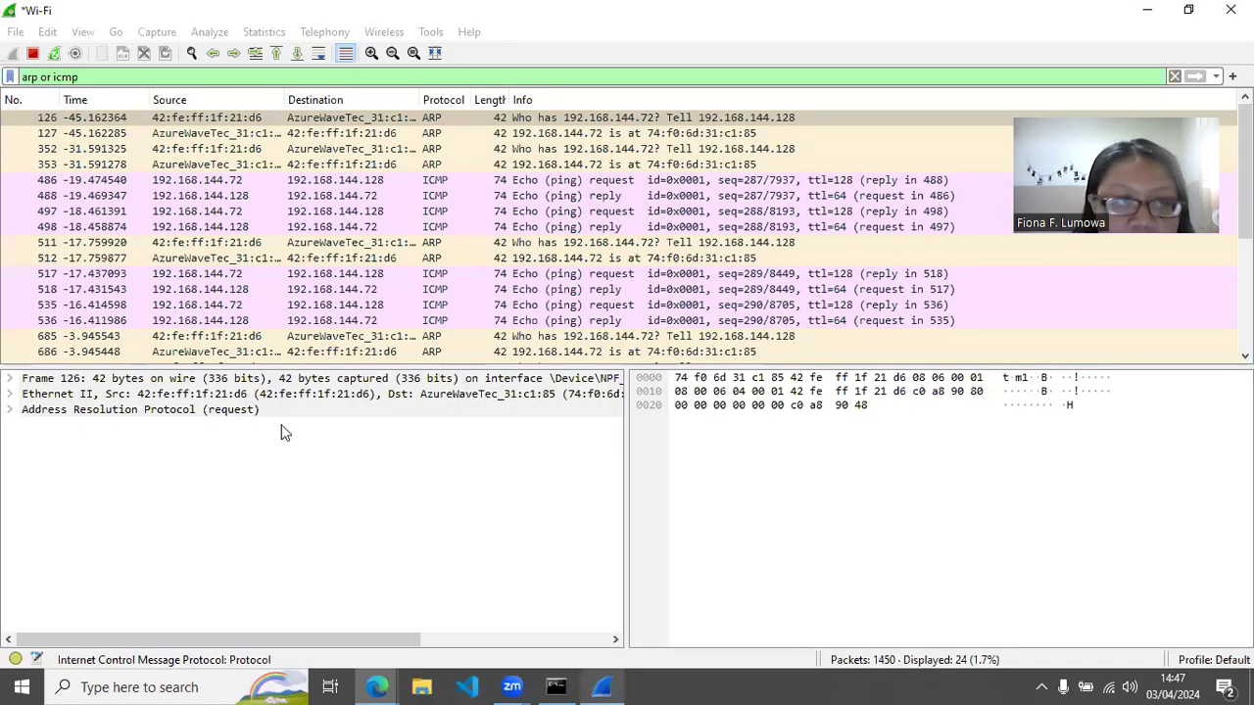
left_click(68, 397)
left_click(11, 393)
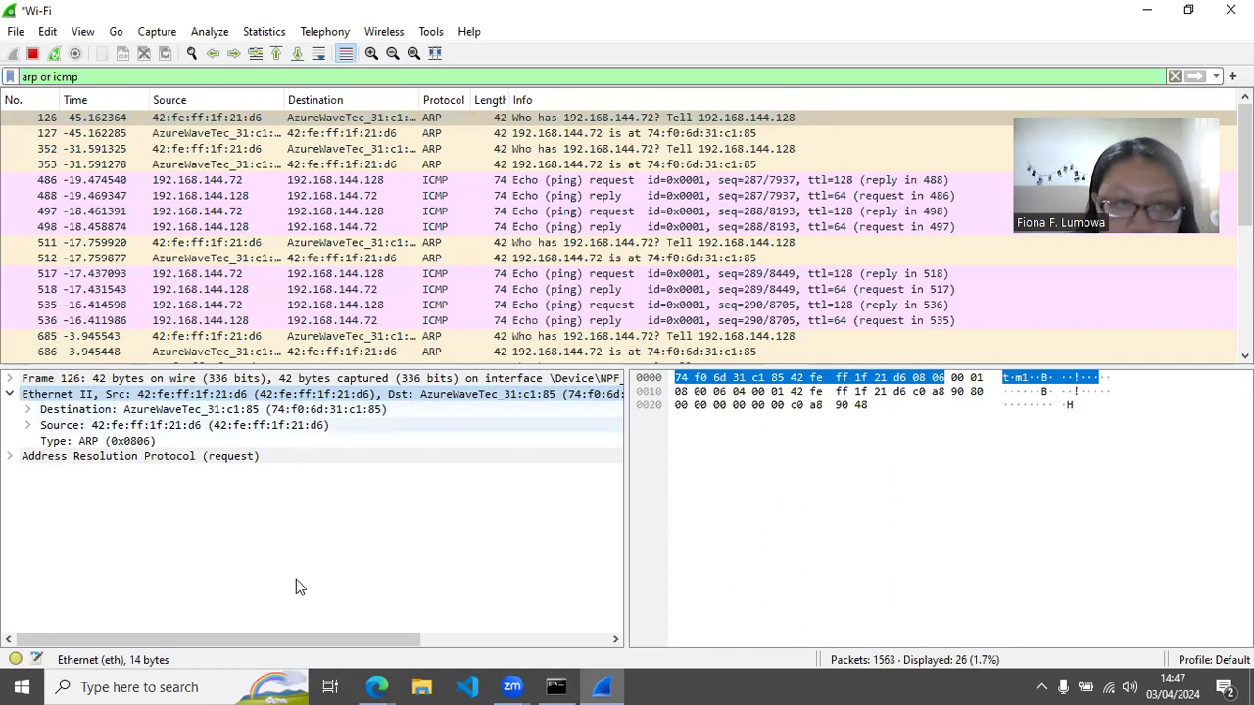
Step: Check the address rows of the lab PDF's table and select the Ethernet II Source field in Wireshark
left_click(376, 687)
left_click(439, 642)
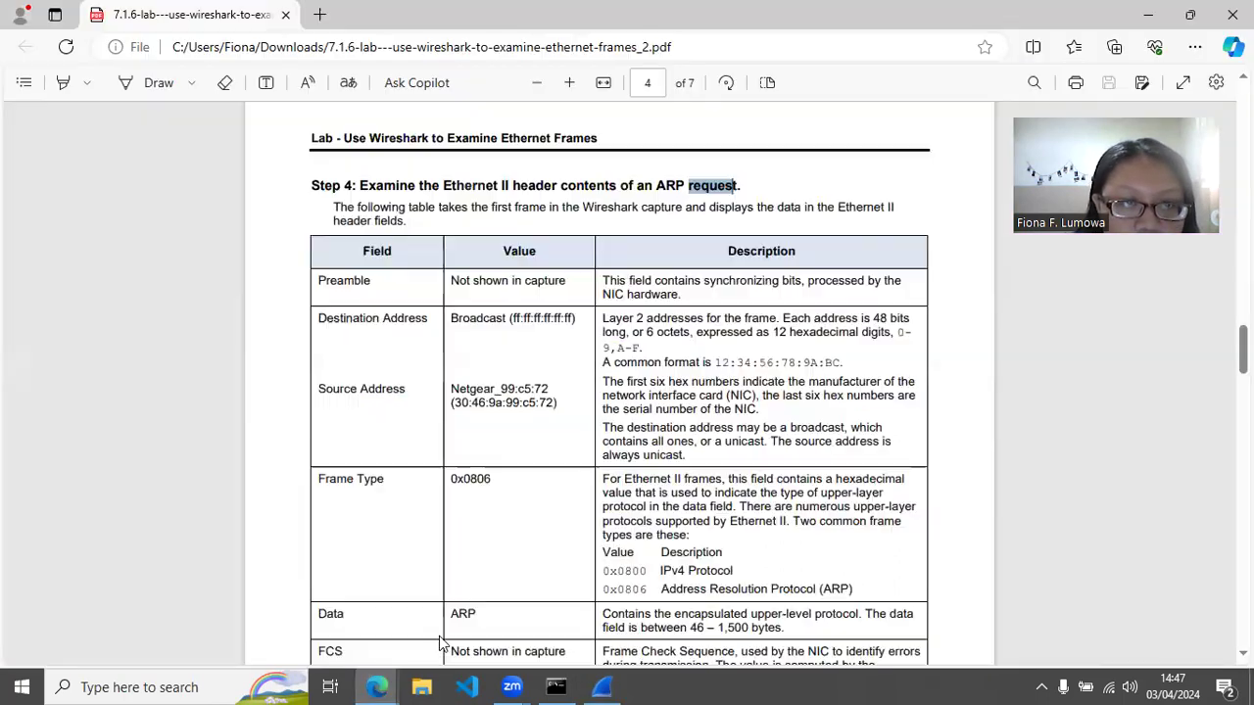
left_click(601, 687)
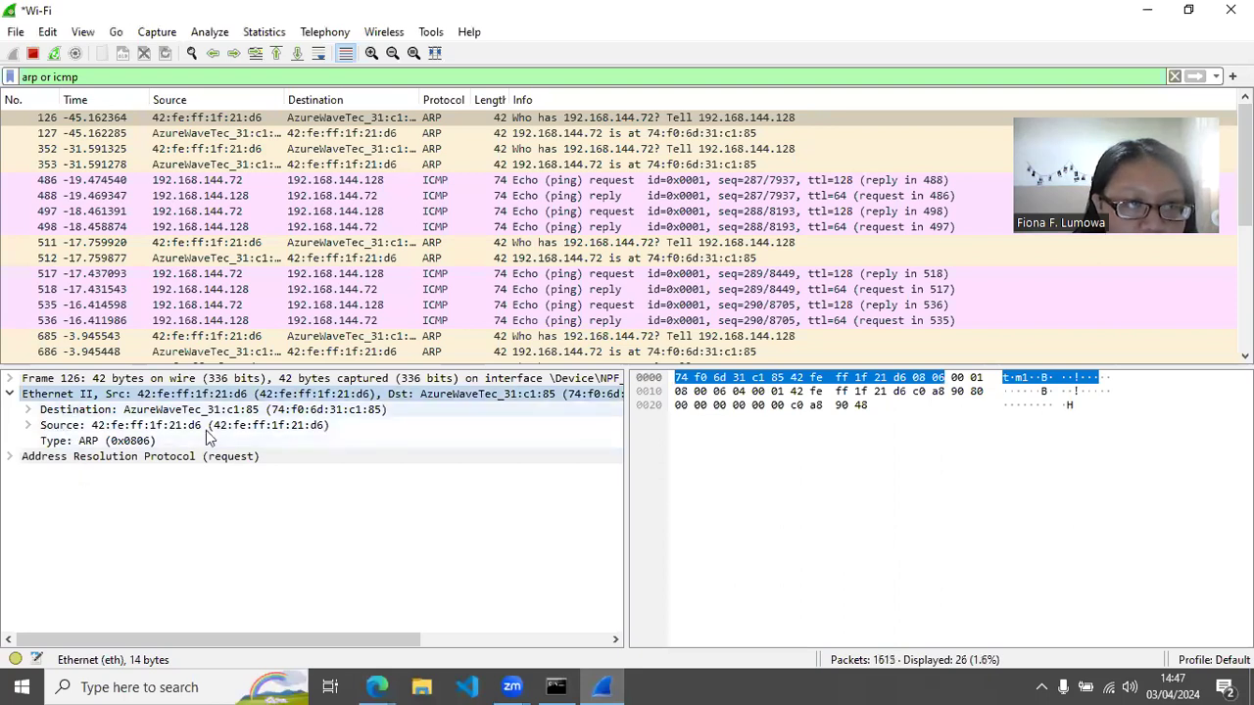
left_click(246, 427)
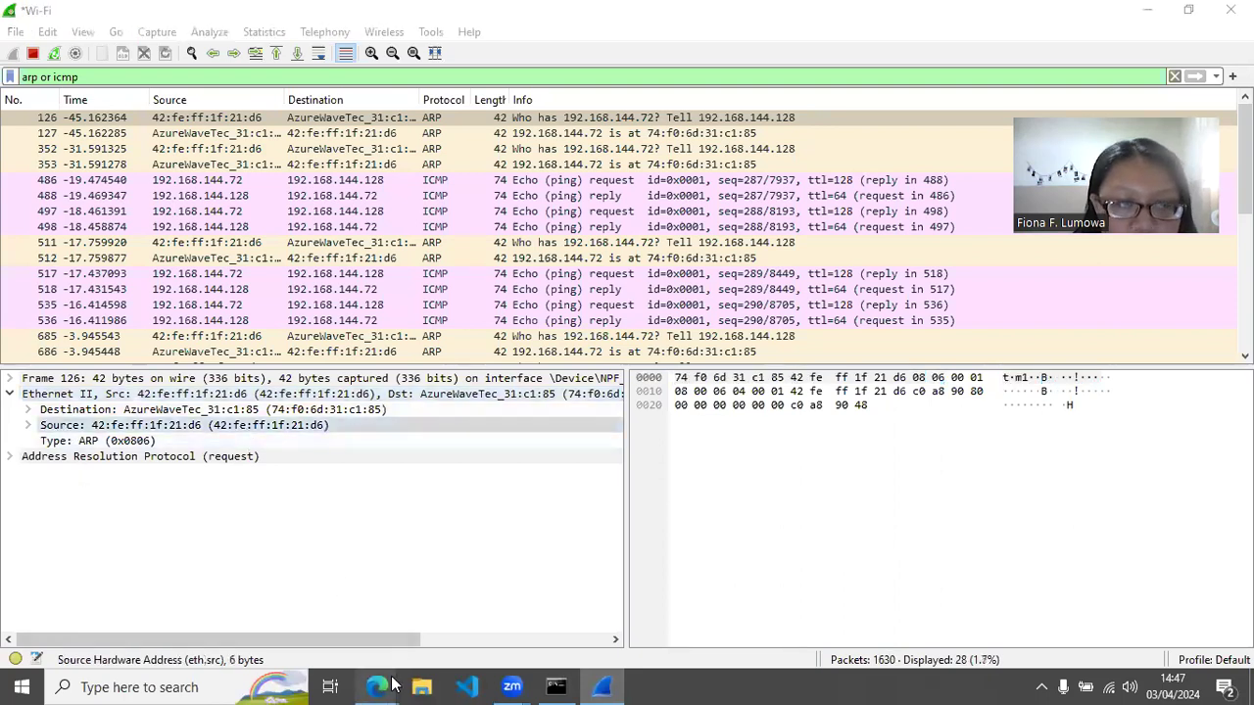
Step: Compare the Frame Type, Data and FCS rows of the lab PDF's table with frame 126's details in Wireshark
mouse_move(392, 686)
left_click(442, 643)
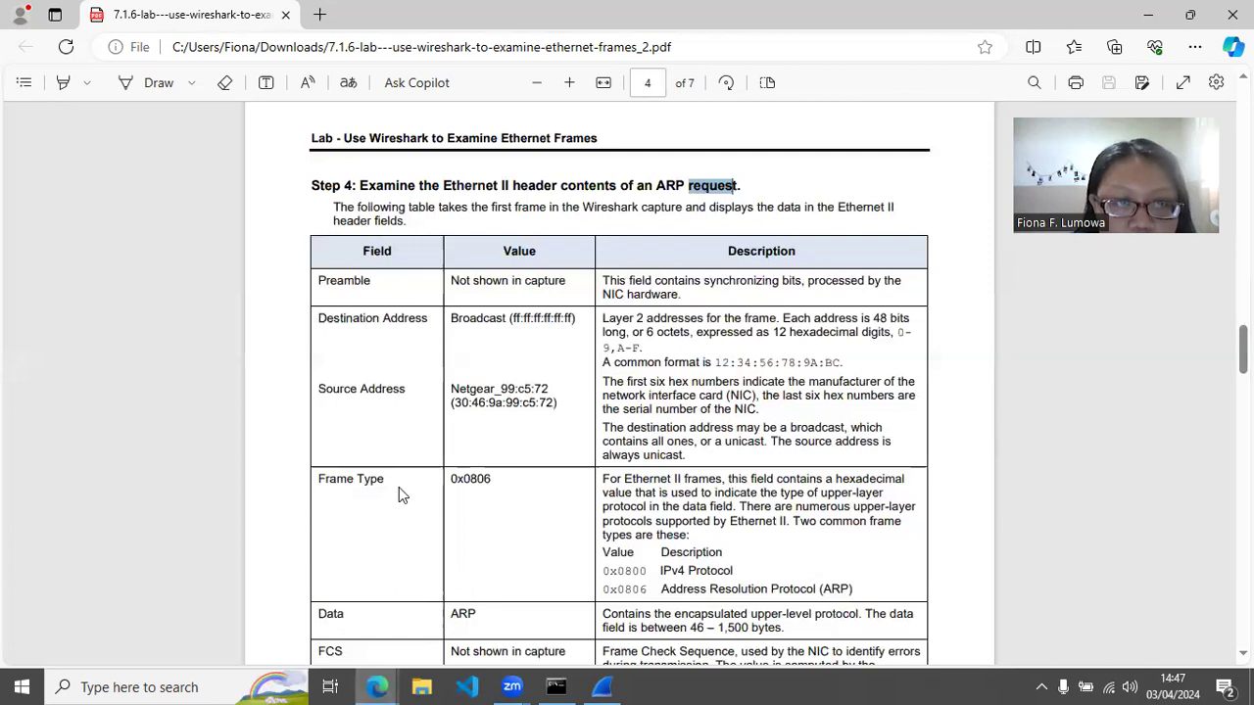
scroll(399, 490, "down", 3)
left_click(613, 685)
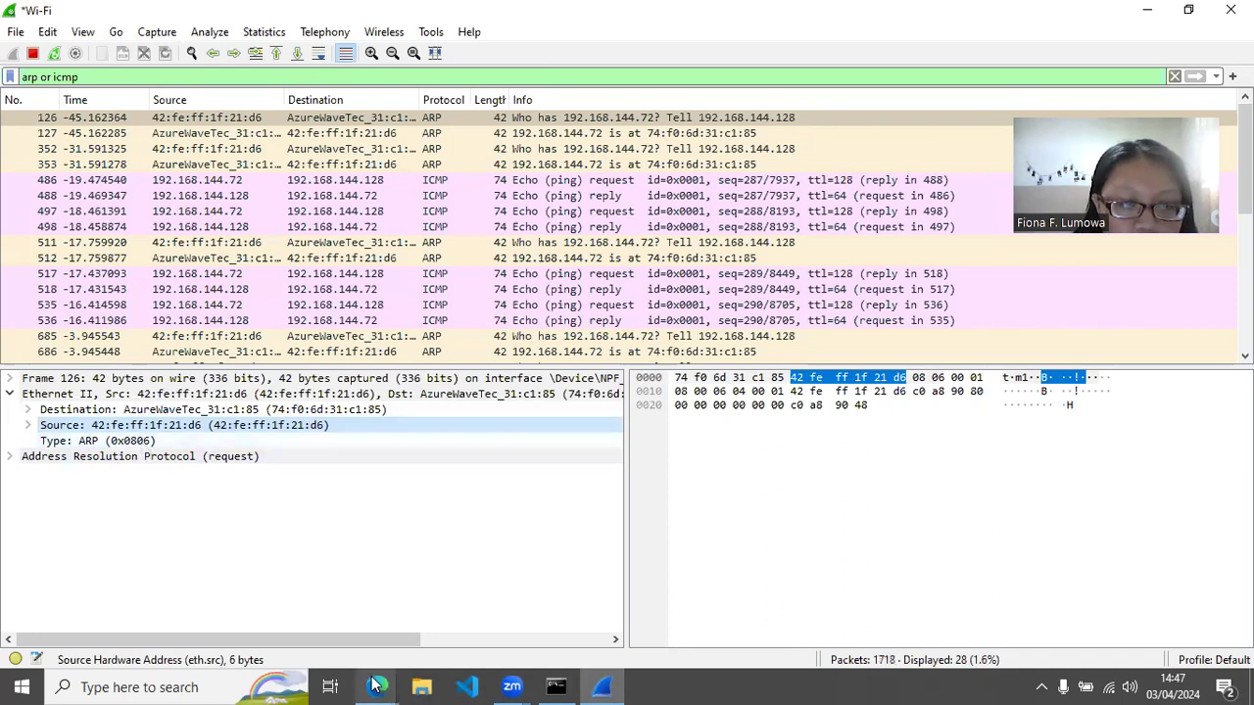
mouse_move(377, 686)
left_click(383, 631)
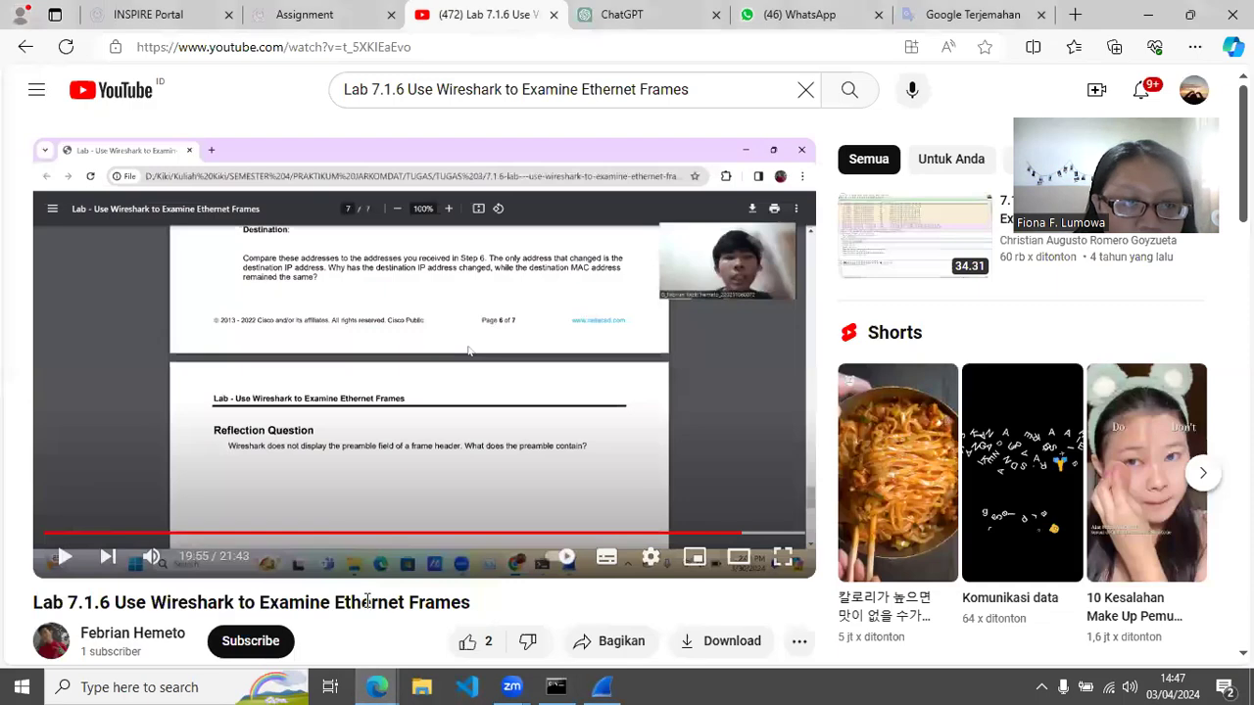
left_click(493, 617)
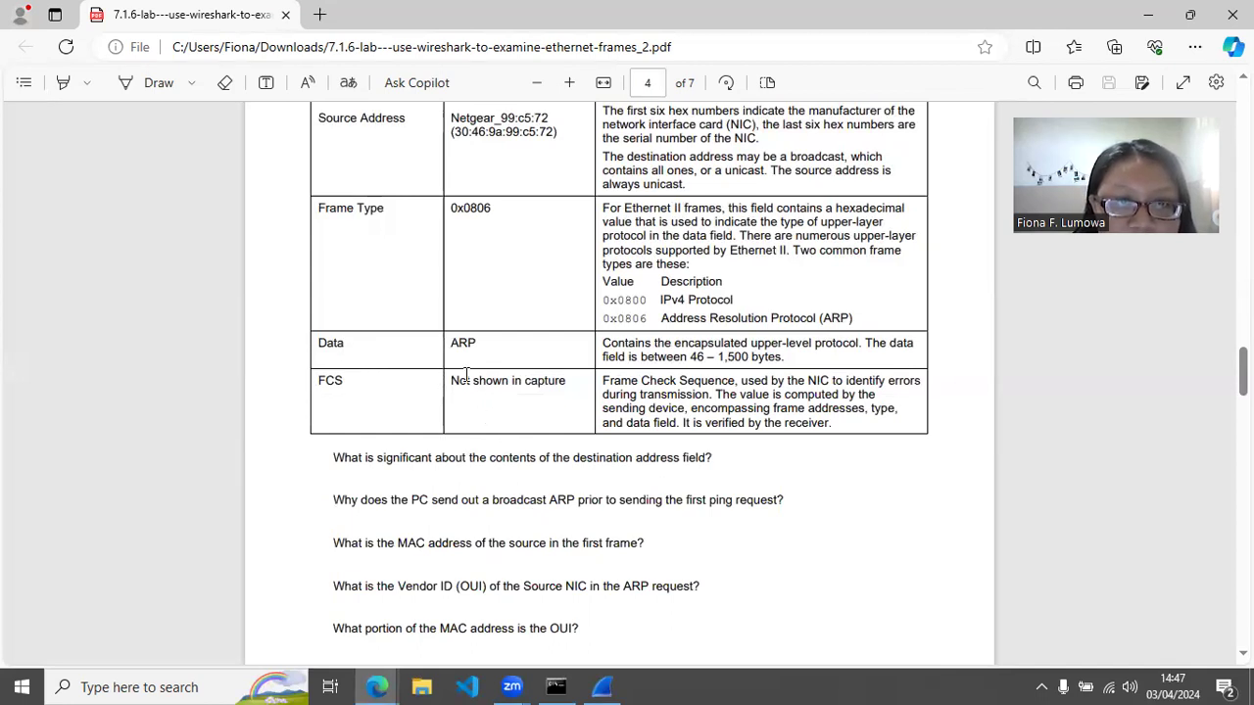
left_click(591, 685)
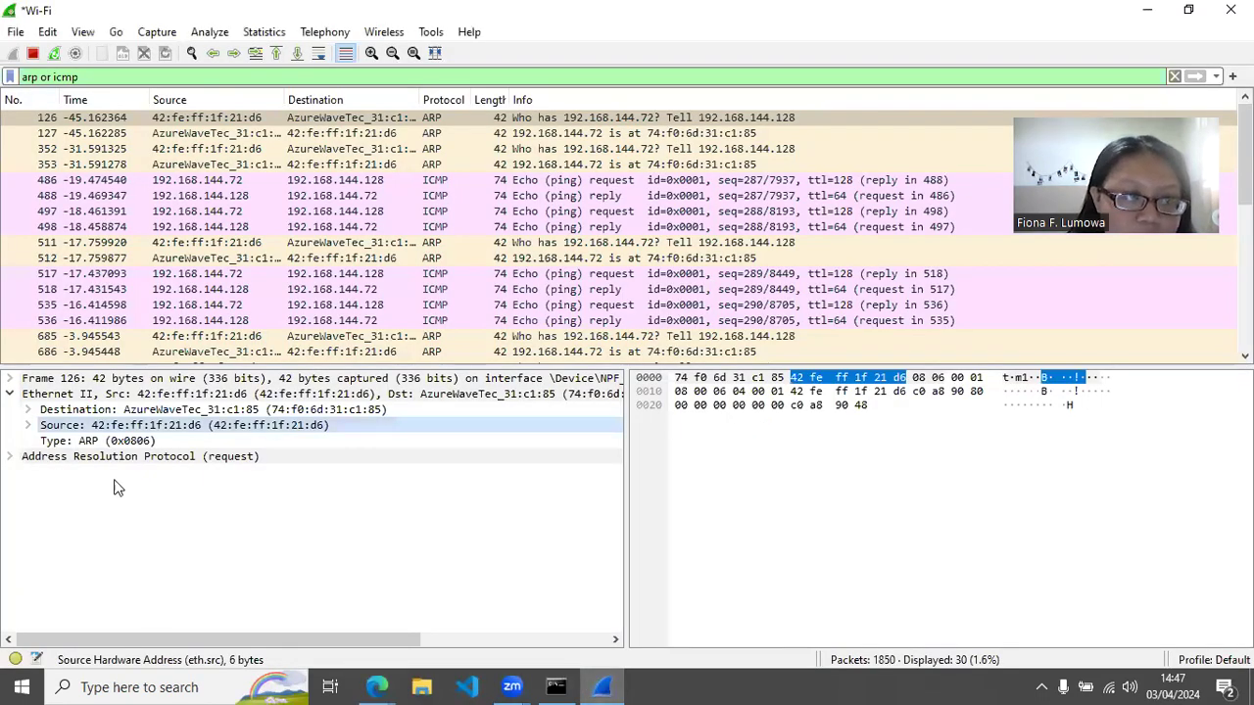
left_click(599, 686)
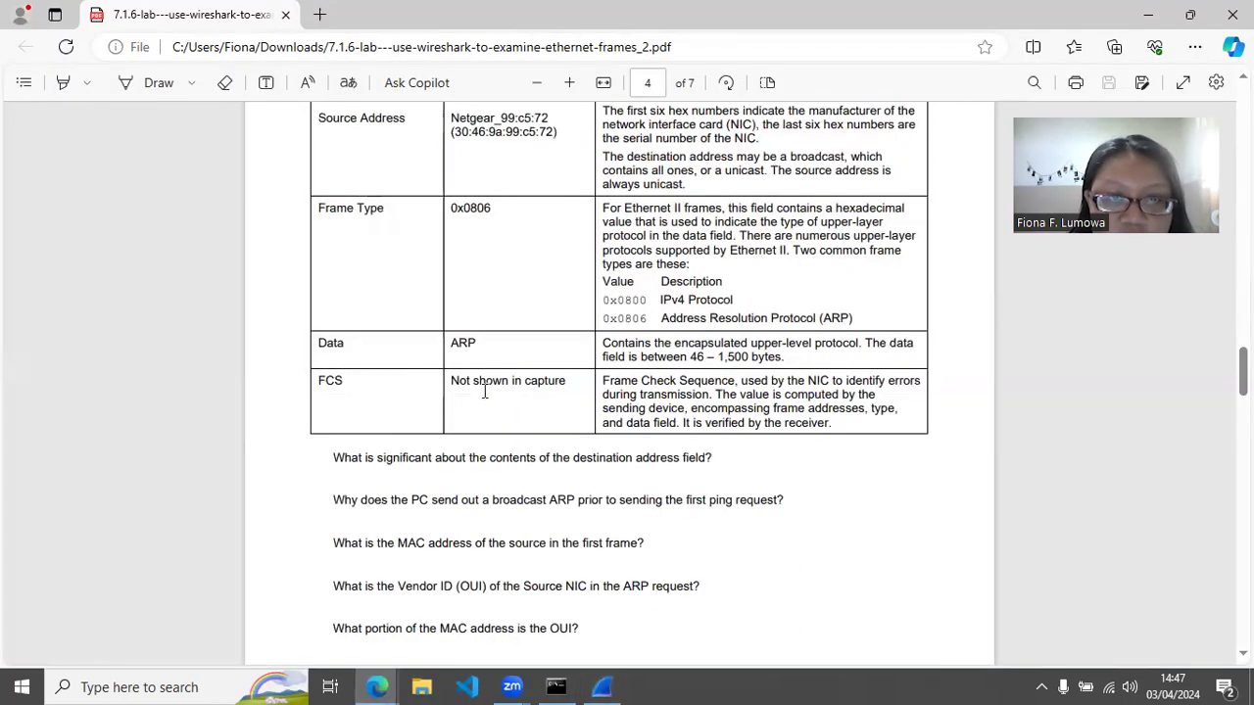
Step: Read the questions below the Step 4 table and look up the first frame's source MAC address in Wireshark
scroll(600, 395, "down", 2)
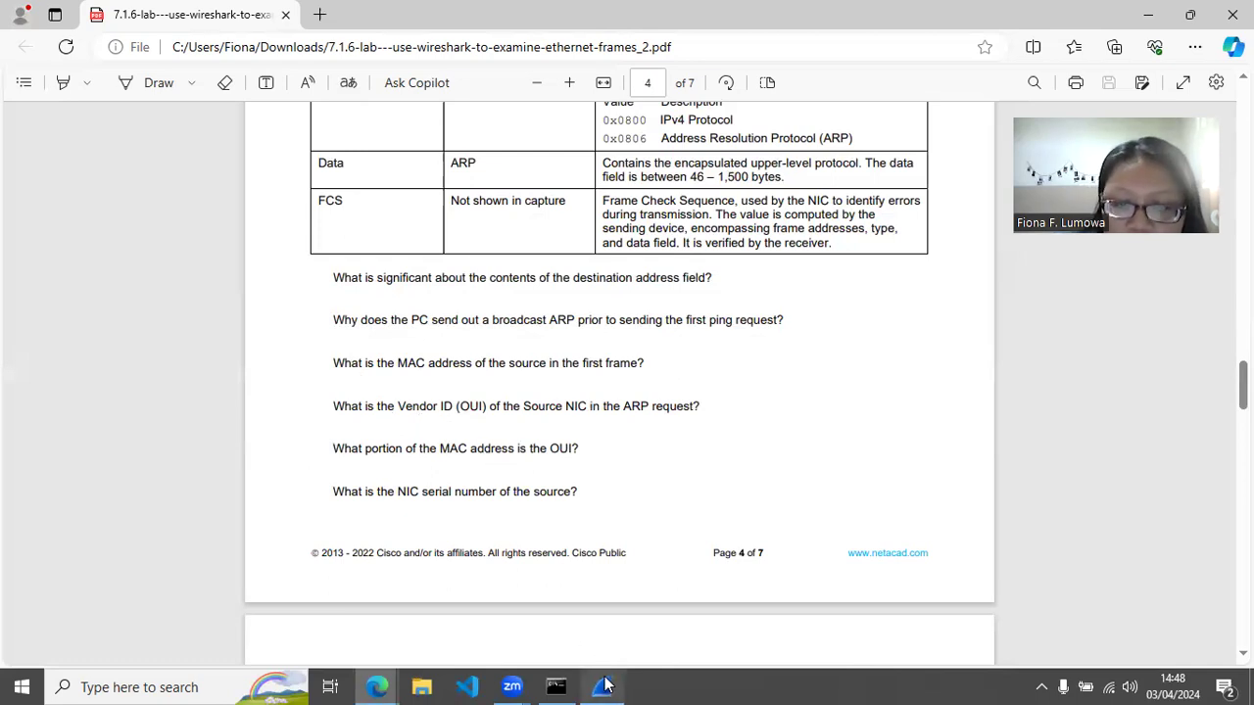
mouse_move(606, 685)
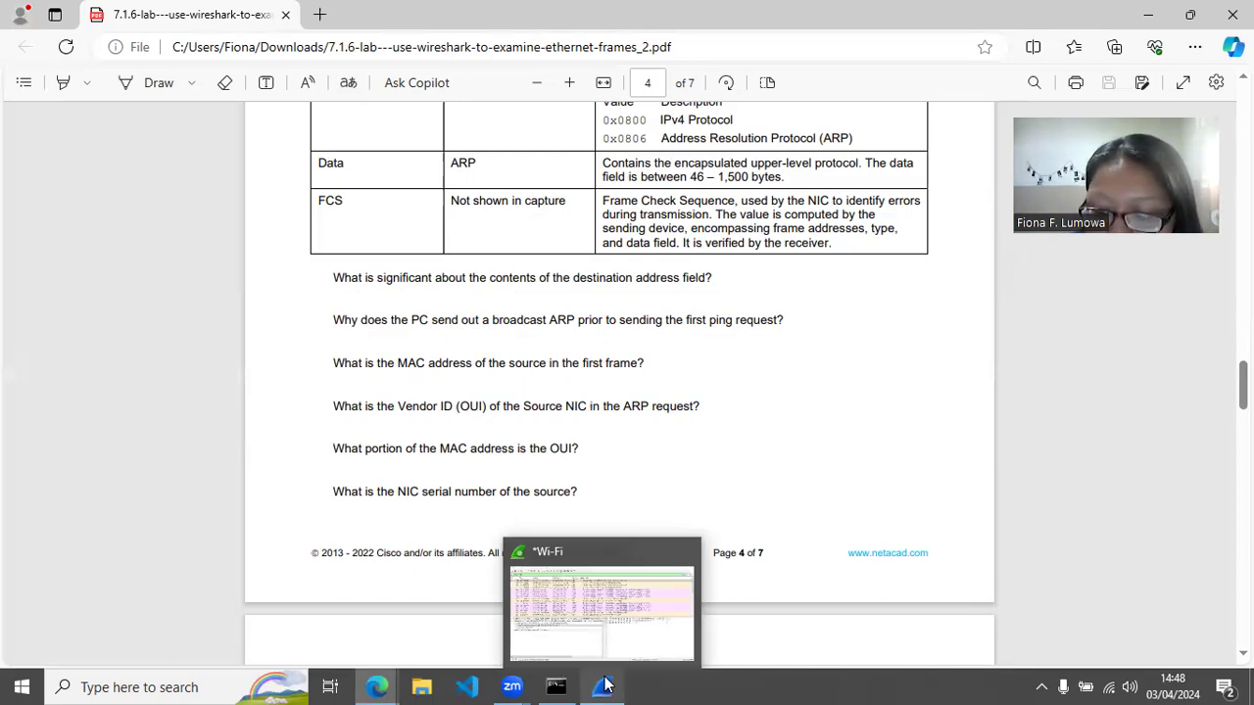
left_click(607, 685)
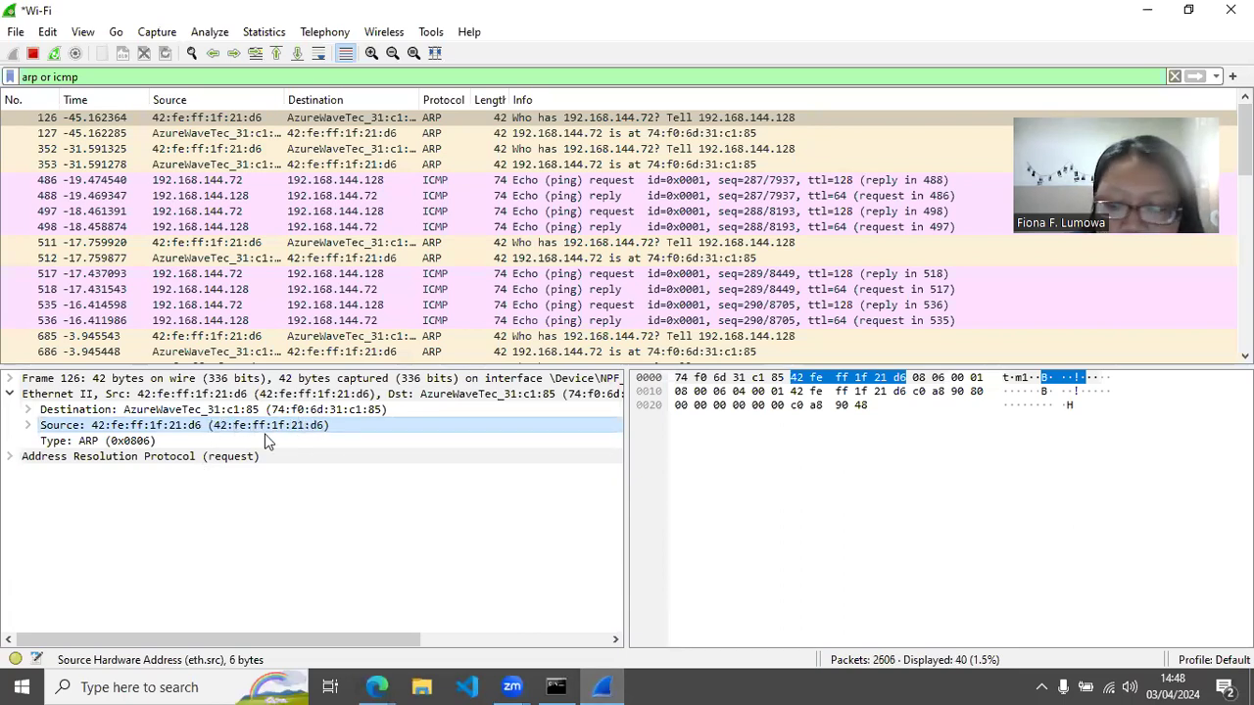
left_click(373, 685)
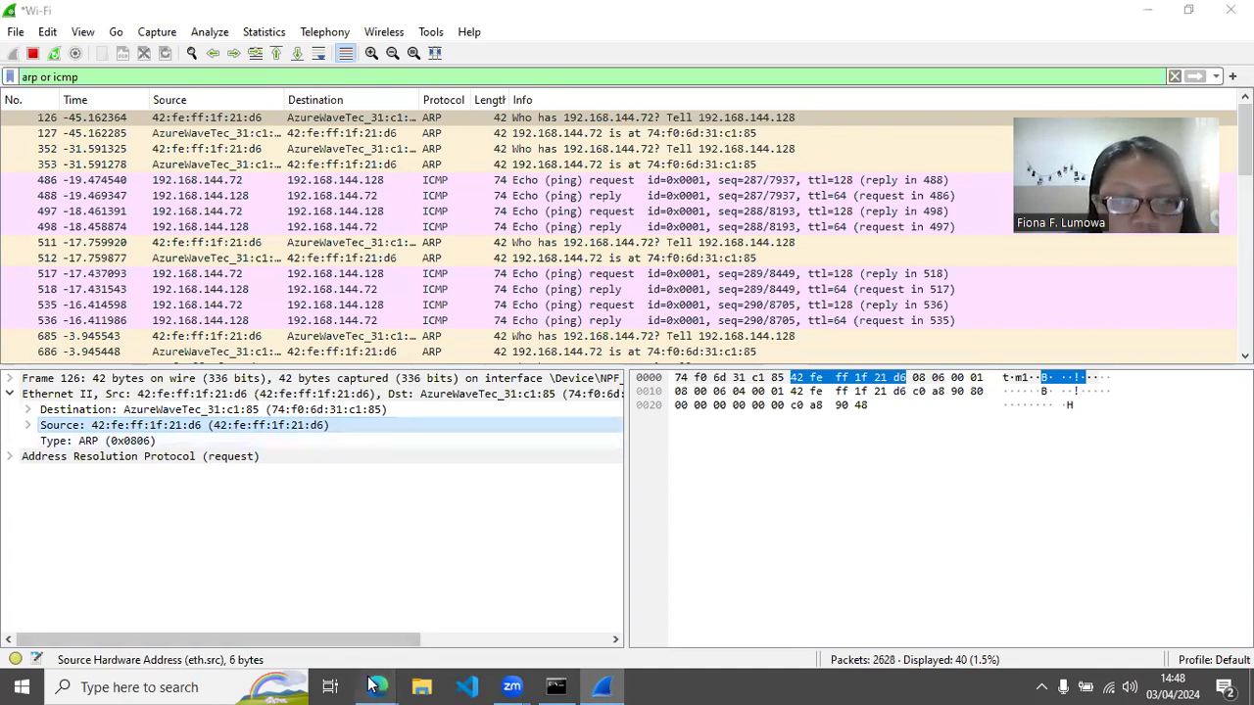
left_click(438, 617)
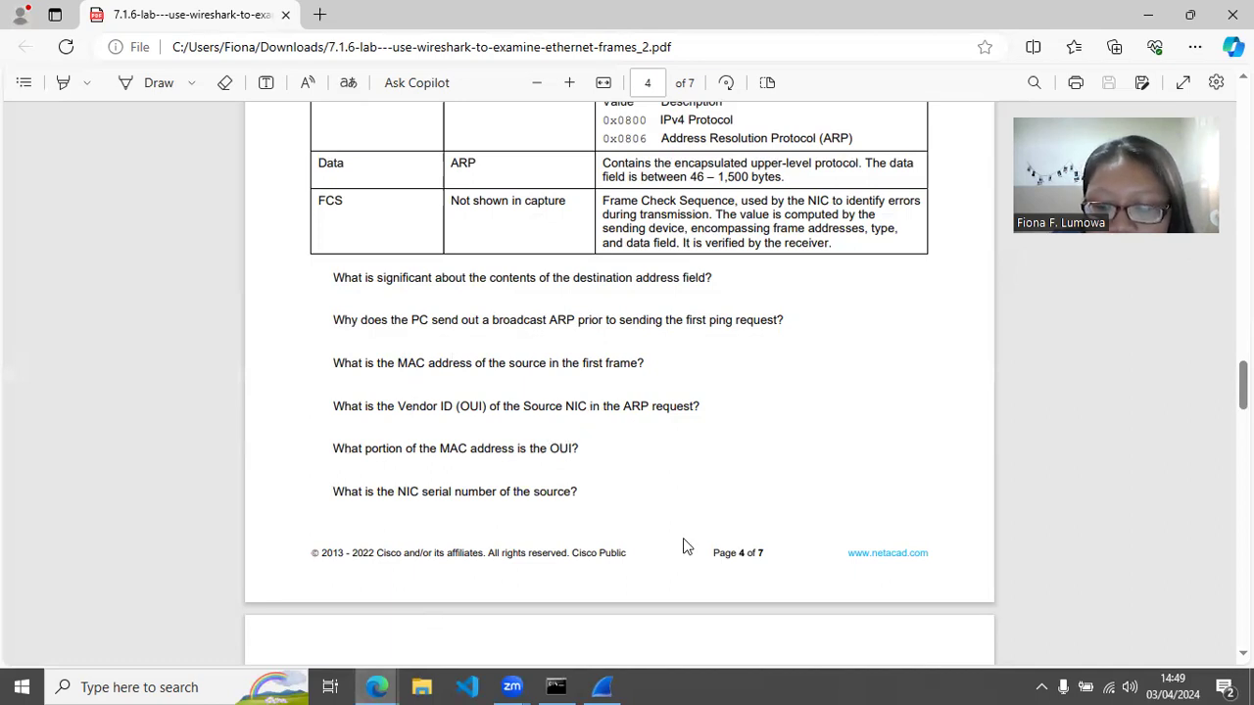
Step: Check the Step 4 vendor ID, OUI and NIC serial number questions against the source MAC address in Wireshark
left_click(604, 685)
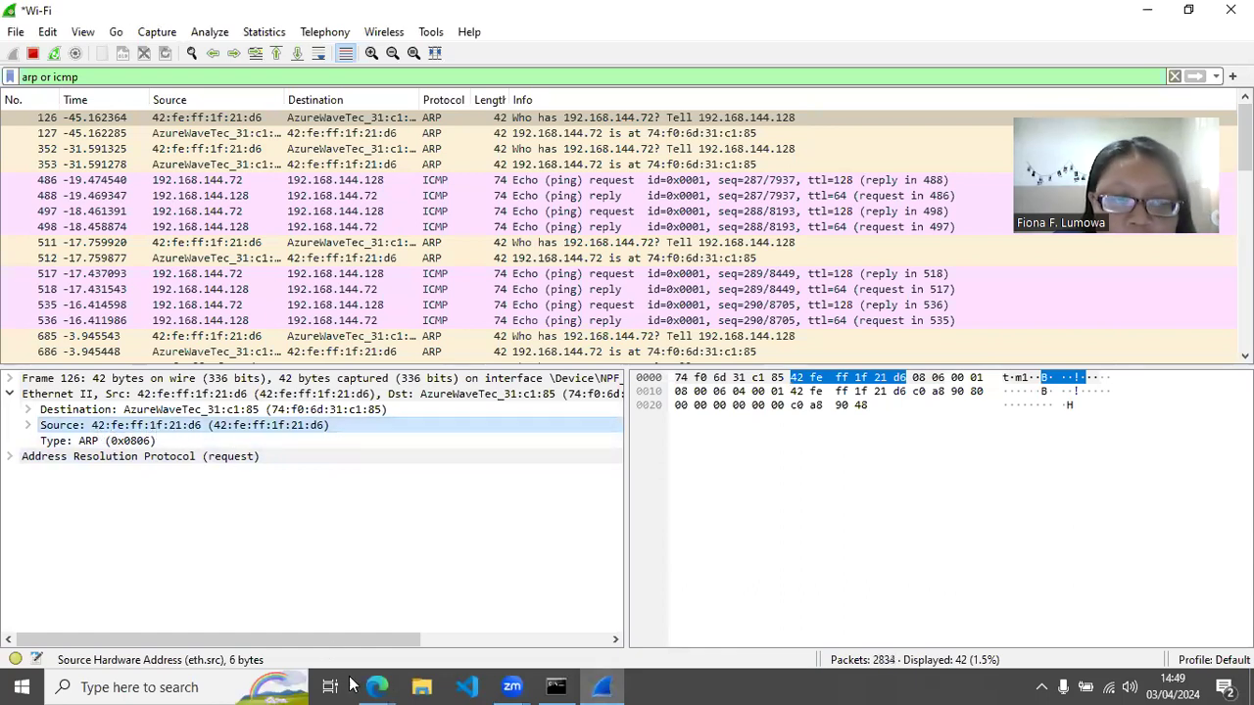
mouse_move(376, 686)
left_click(470, 603)
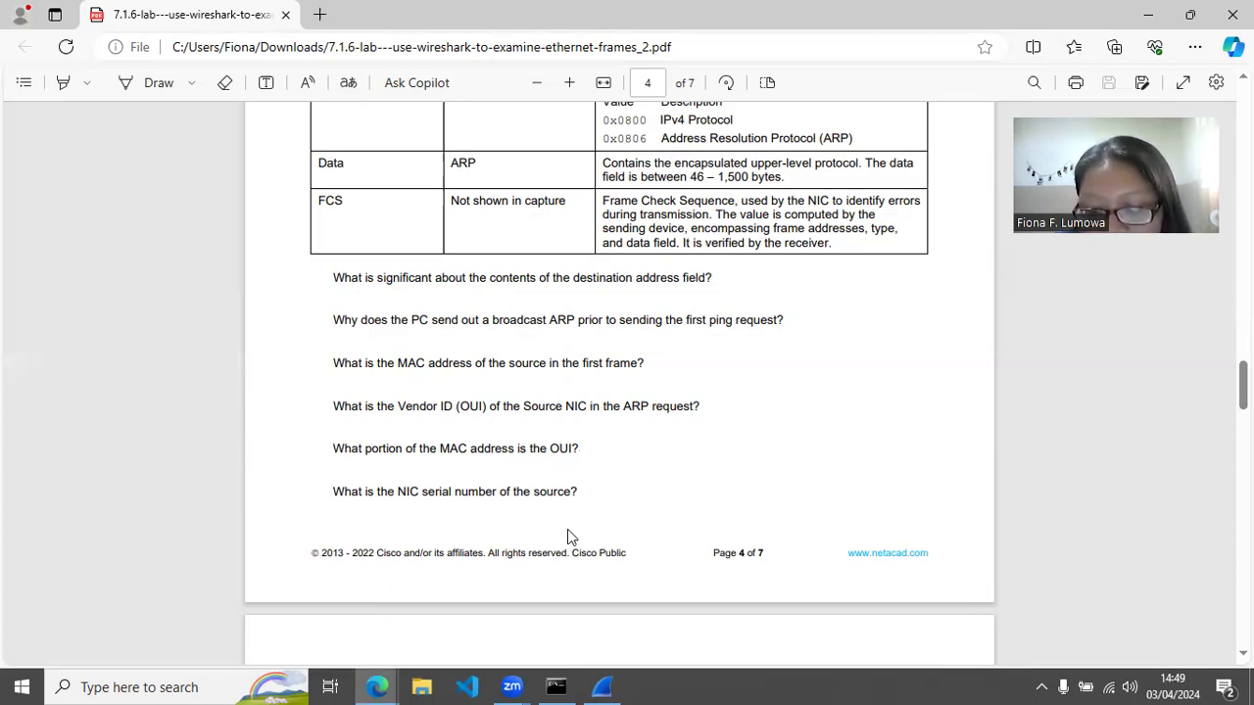
left_click(604, 685)
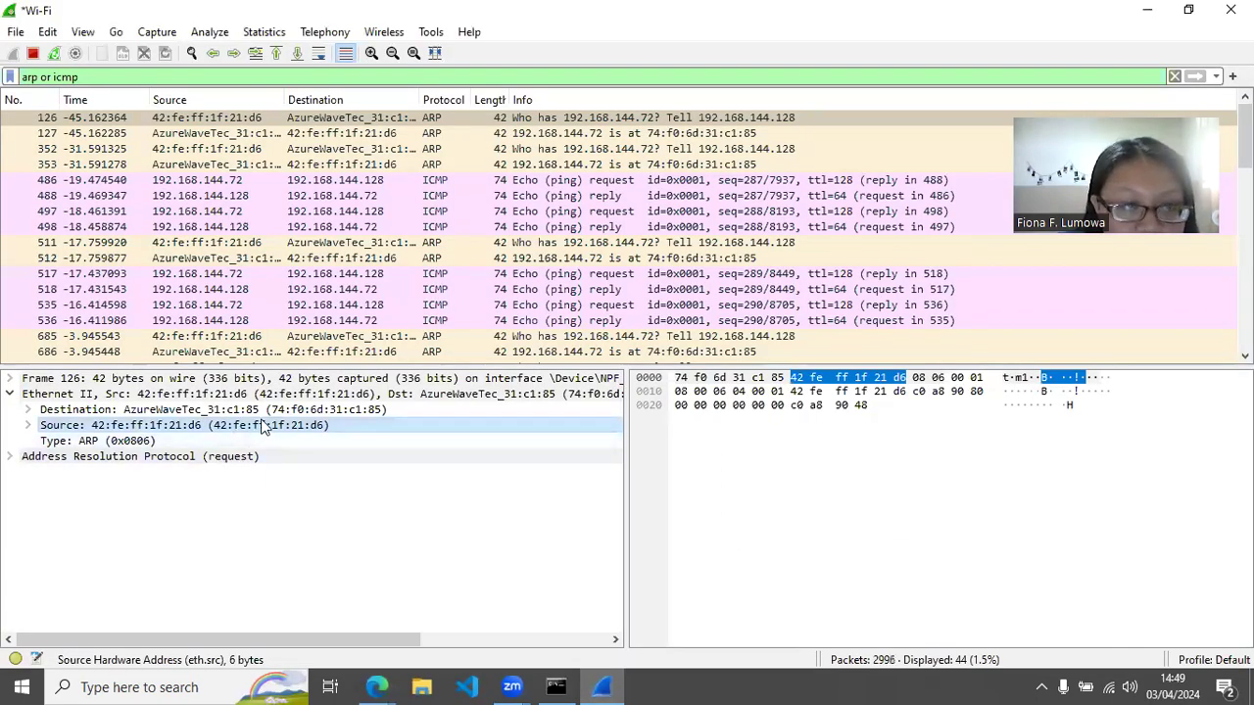
mouse_move(372, 686)
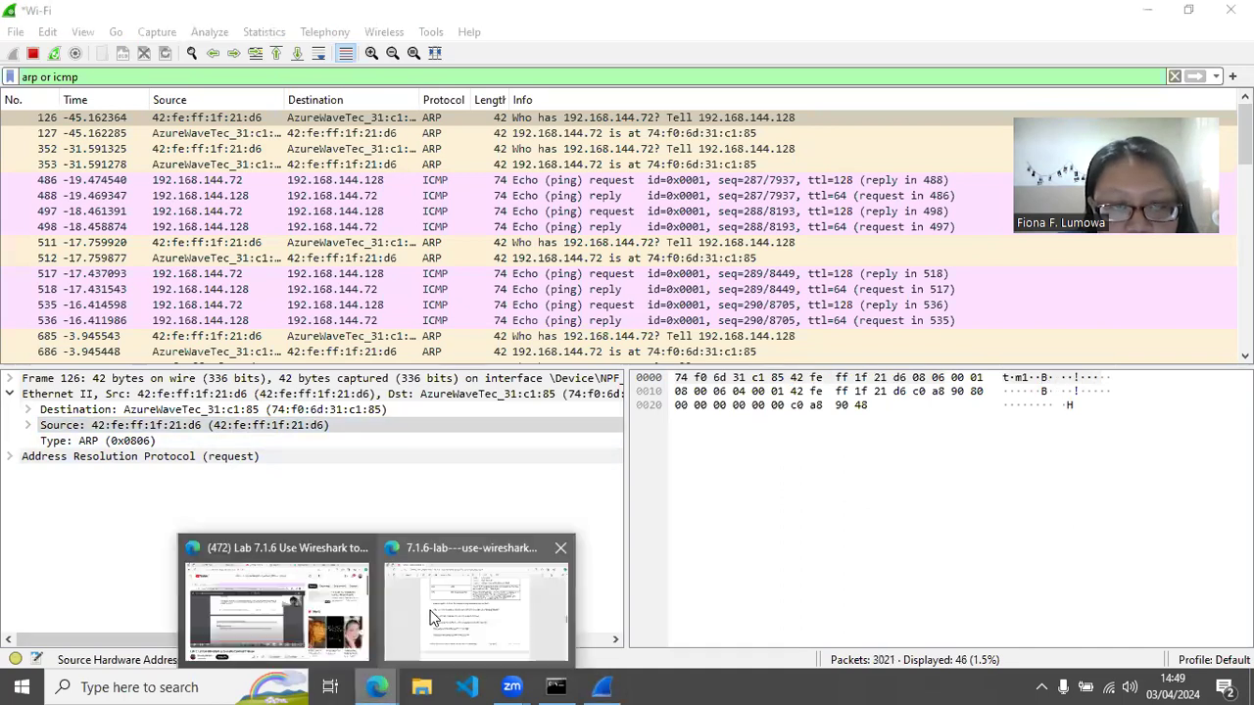
left_click(431, 617)
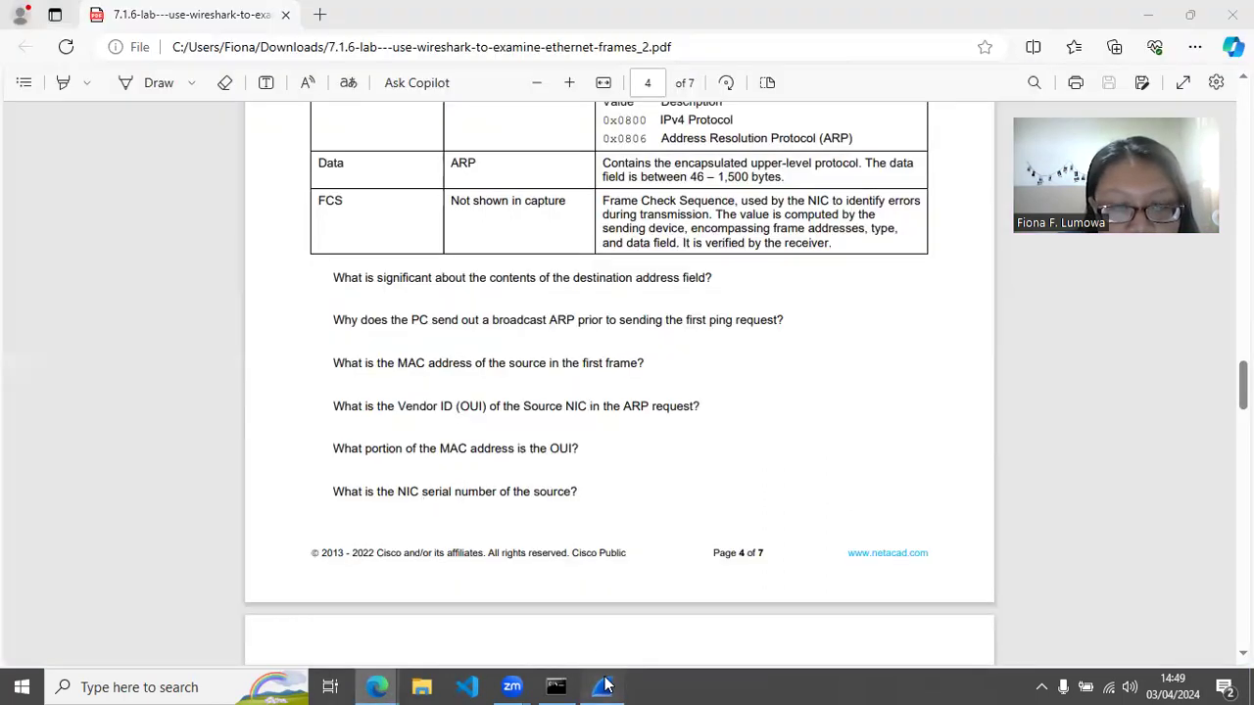
left_click(603, 685)
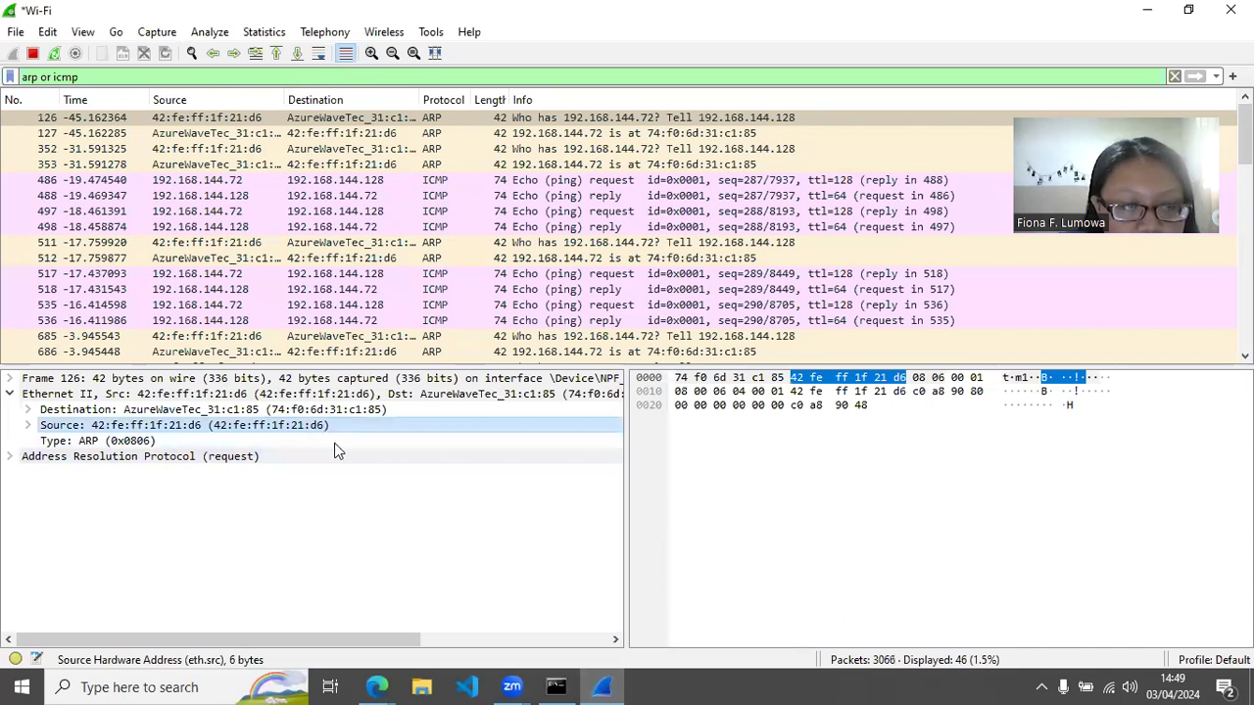
left_click(602, 685)
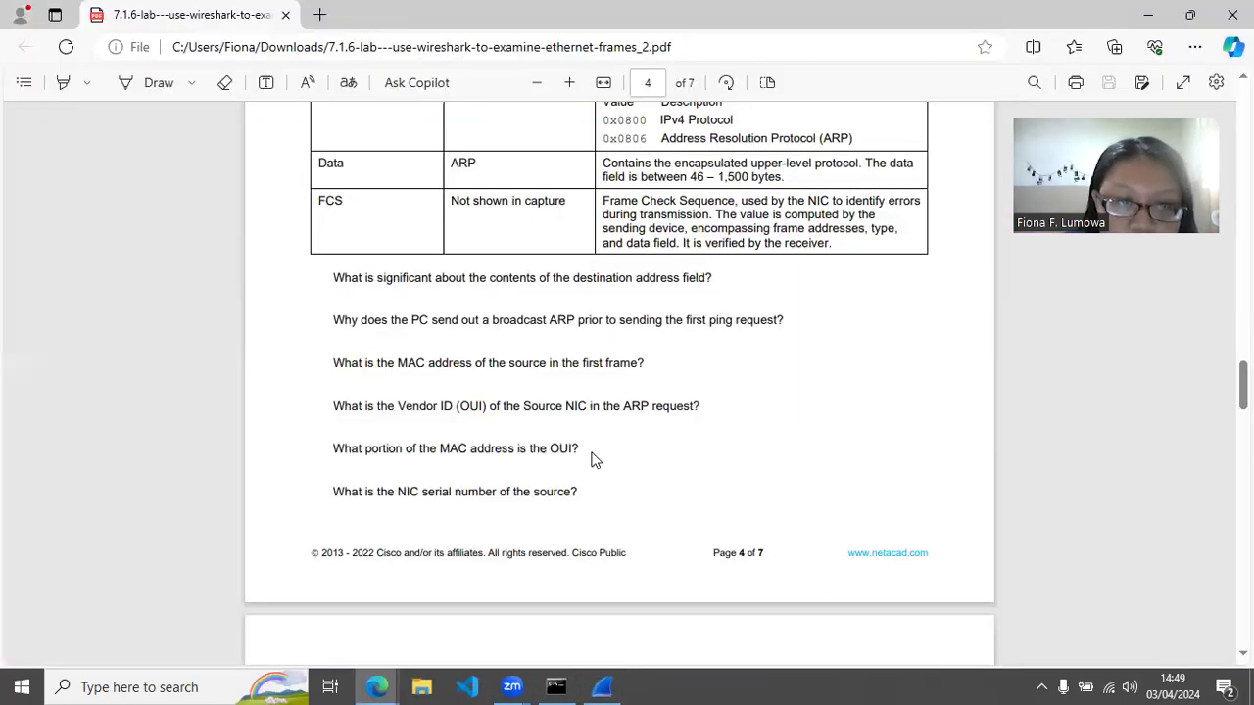
Step: Read Part 2 of the lab PDF and highlight its title and the Step 1 heading about the default gateway
scroll(595, 458, "down", 5)
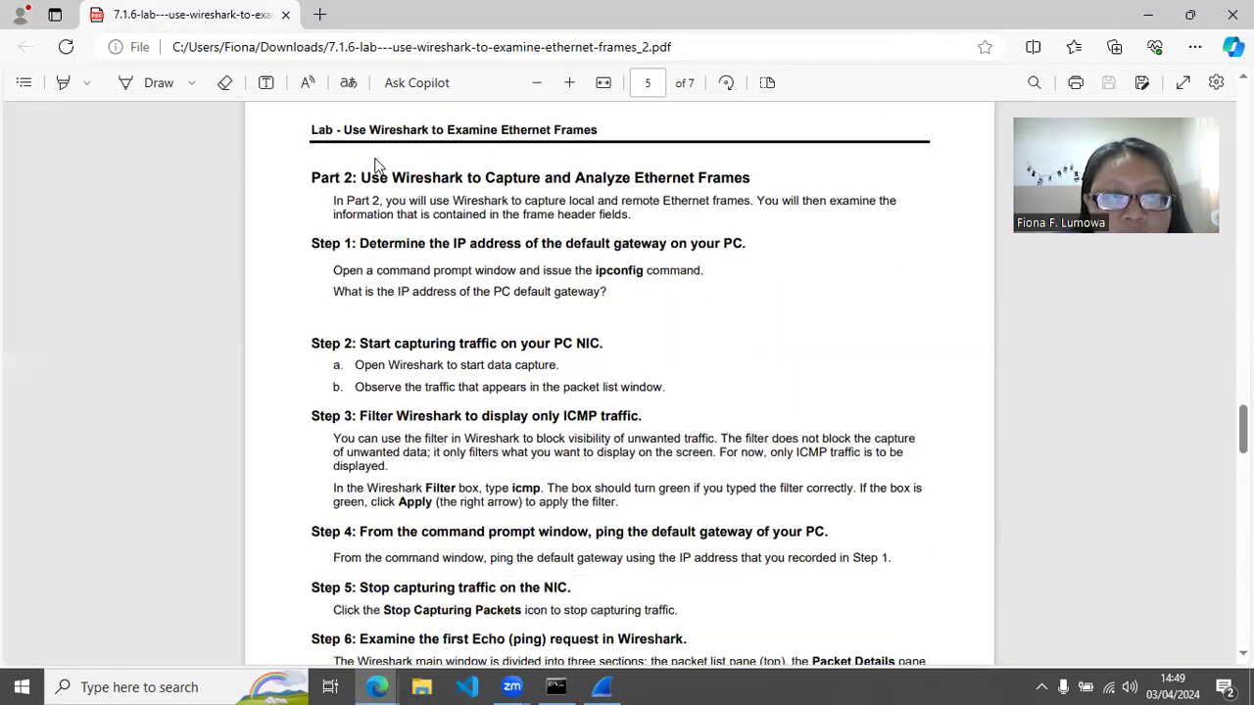
left_click_drag(360, 175, 756, 180)
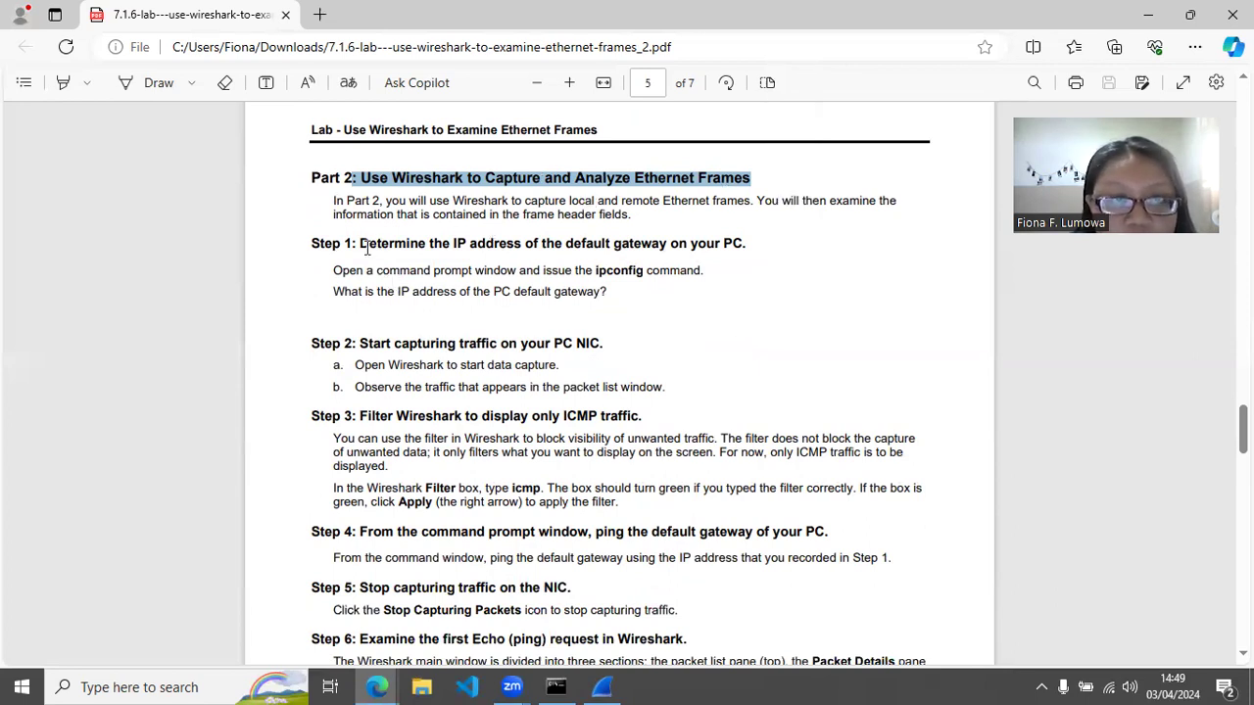
left_click_drag(362, 244, 750, 252)
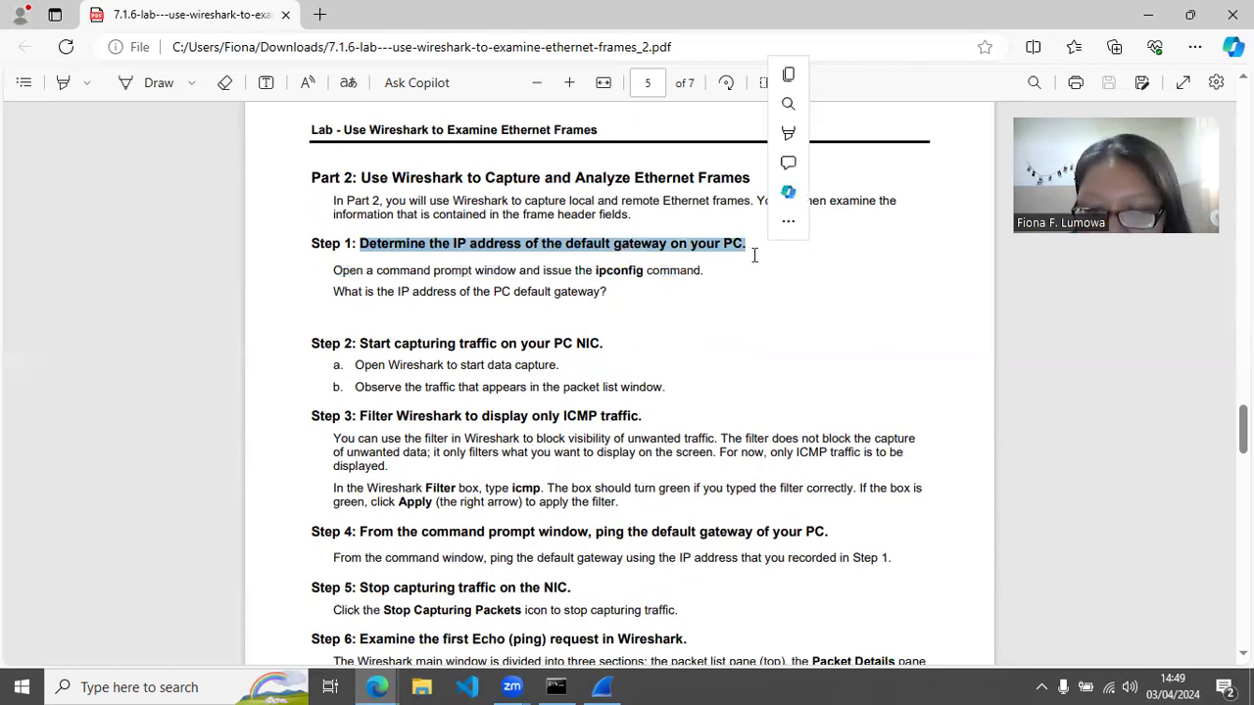
left_click(750, 252)
Step: Switch to Command Prompt and highlight the wireless adapter's default gateway address in the ipconfig output
left_click(555, 687)
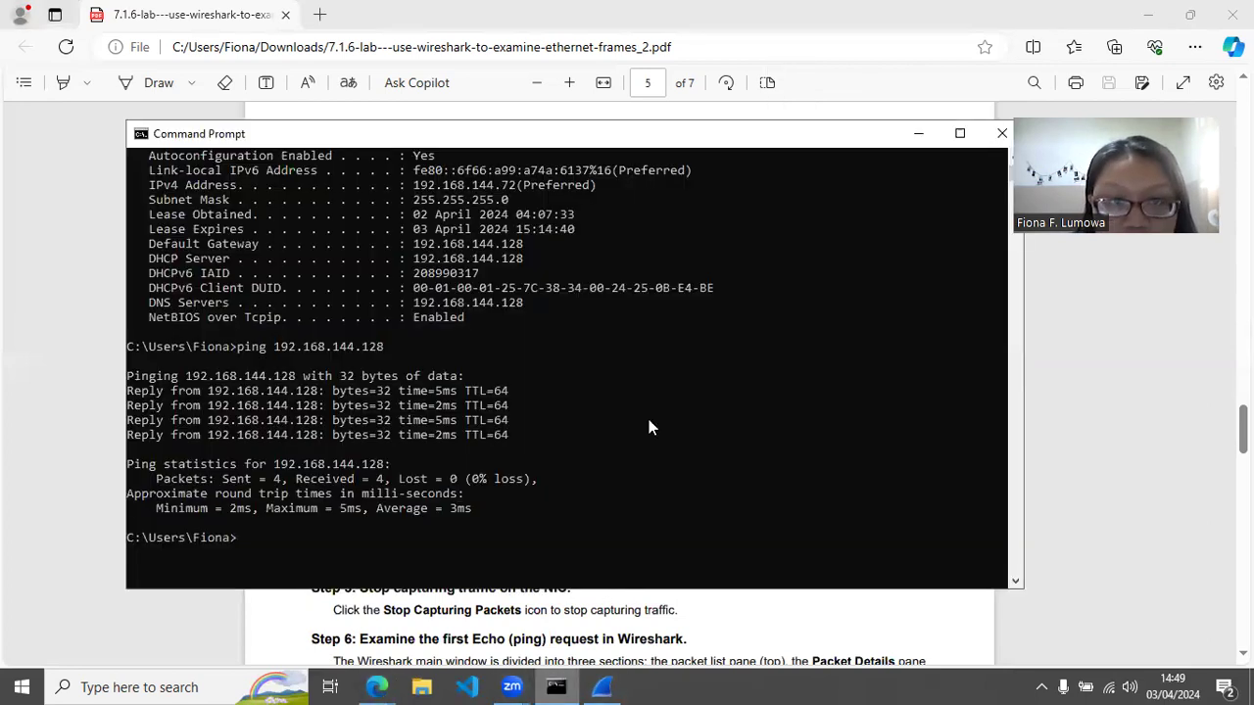
scroll(649, 394, "down", 2)
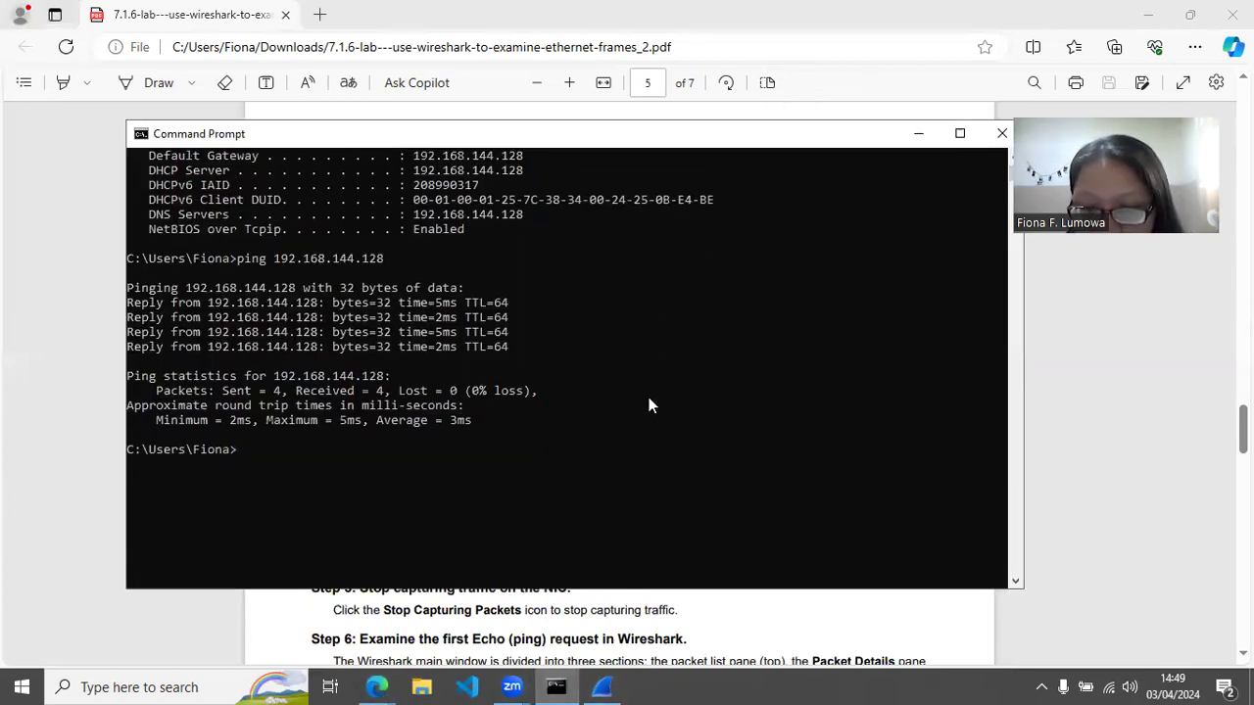
scroll(222, 287, "up", 3)
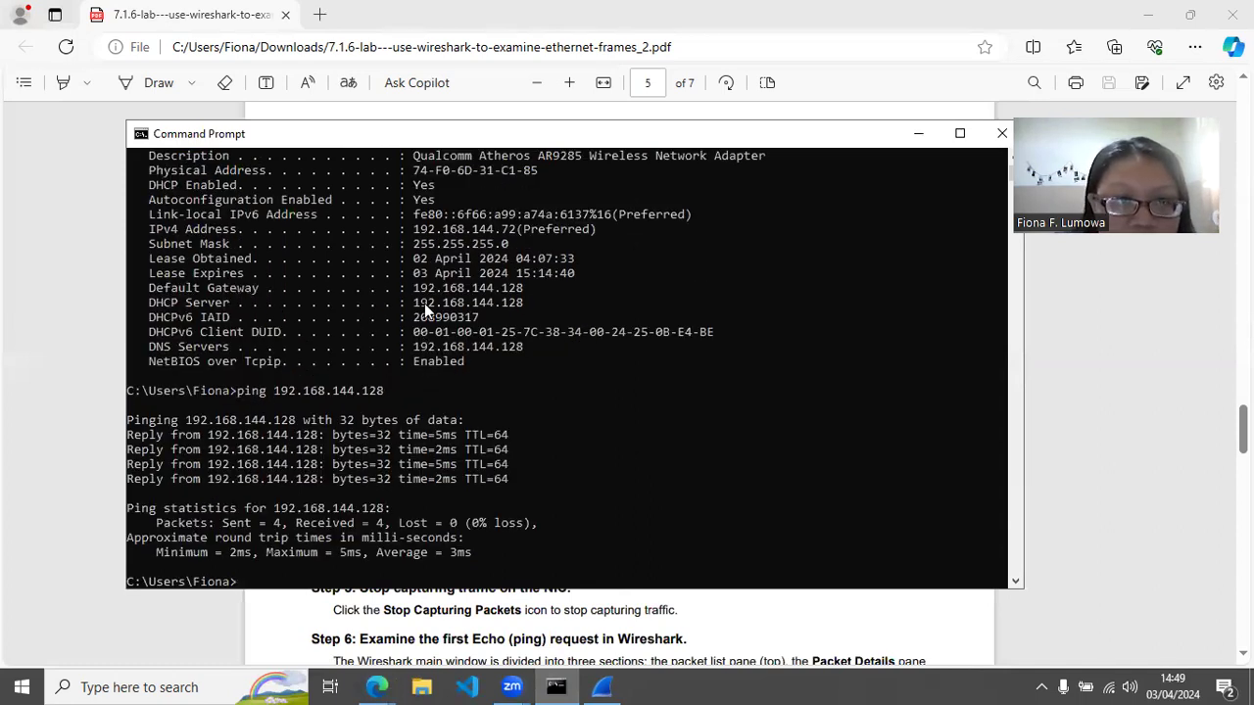
left_click_drag(415, 284, 508, 285)
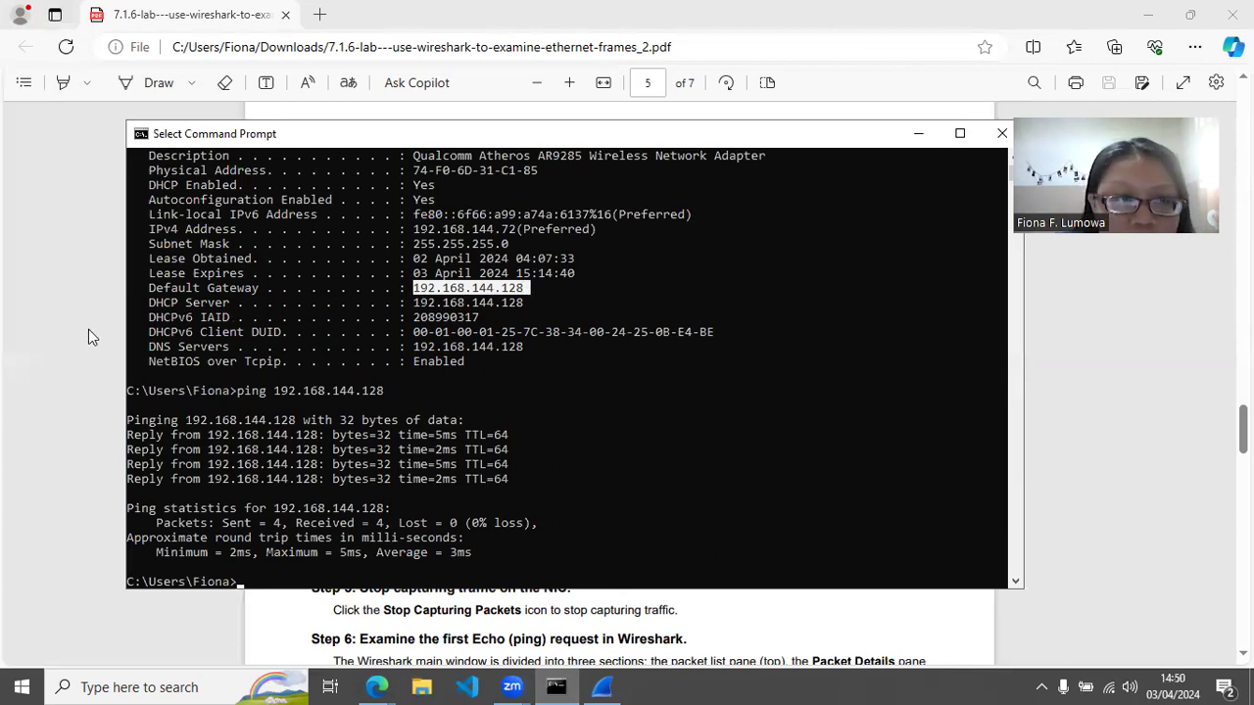
Step: Switch back to the lab PDF and highlight the Step 2 heading about capturing traffic on the PC NIC
left_click(189, 325)
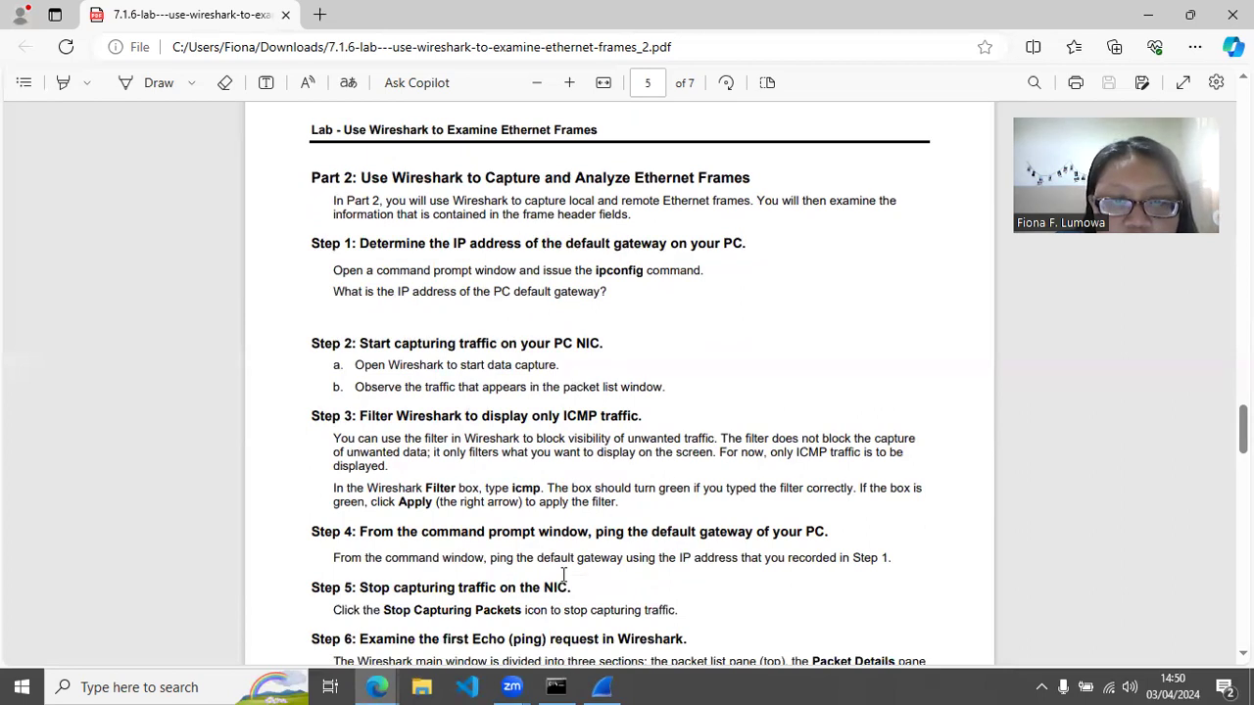
left_click(617, 686)
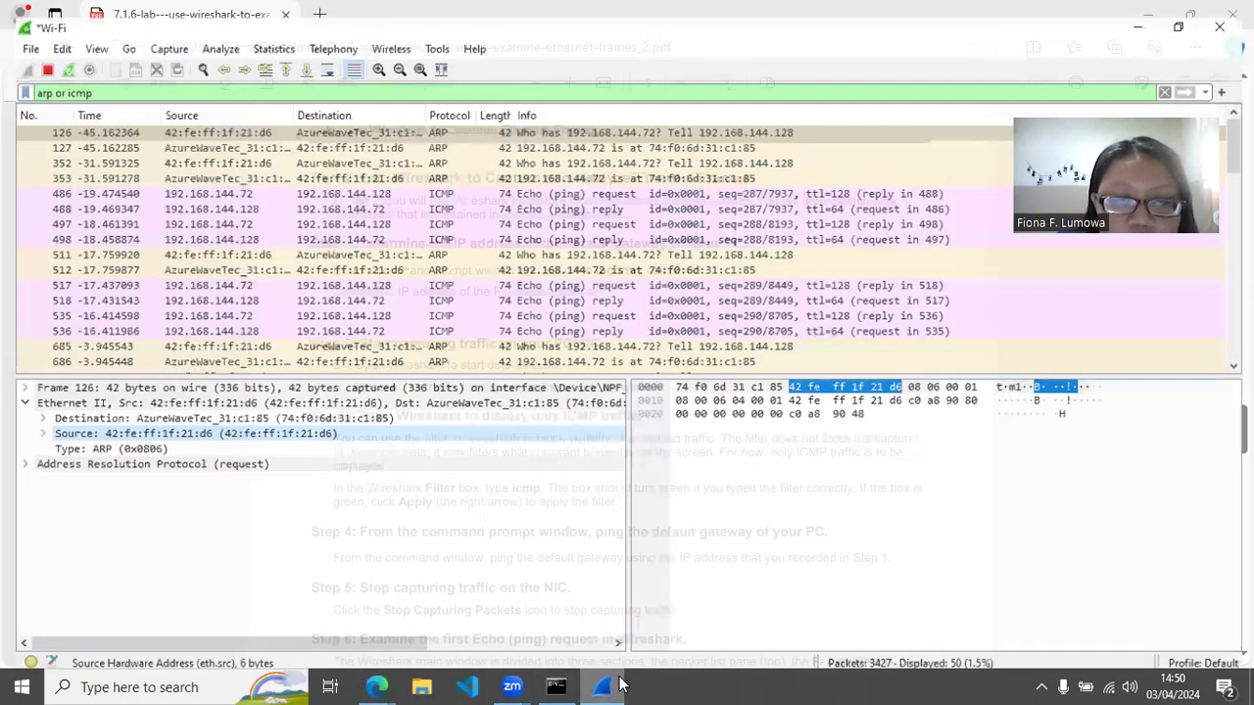
left_click(617, 686)
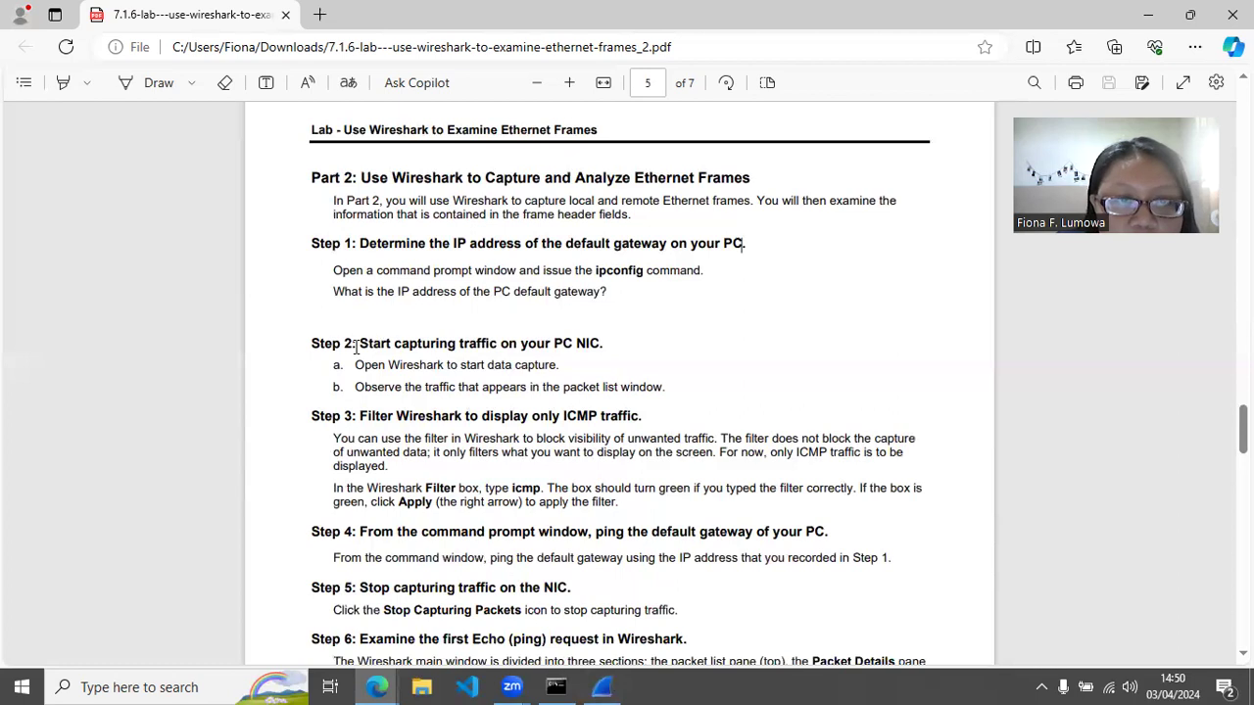
left_click_drag(356, 345, 602, 345)
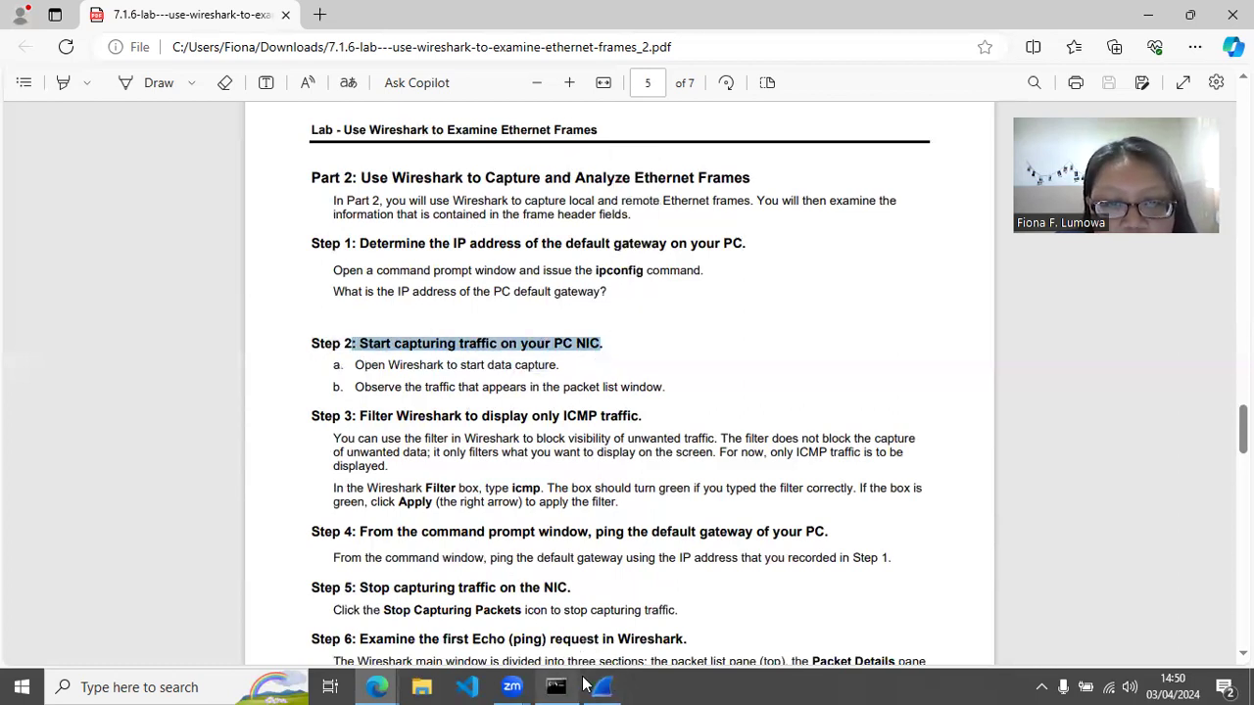
Step: Switch to Wireshark, stop the running Wi-Fi capture and start a new one without saving the captured packets
left_click(619, 686)
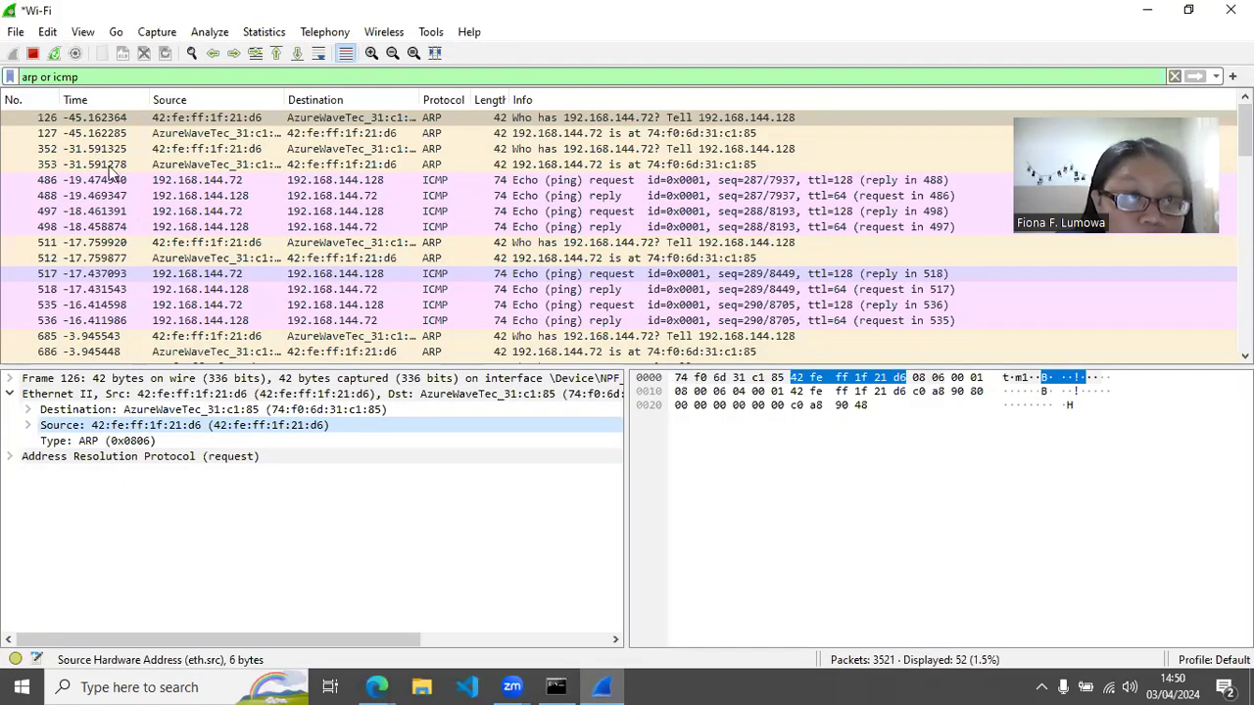
left_click(32, 56)
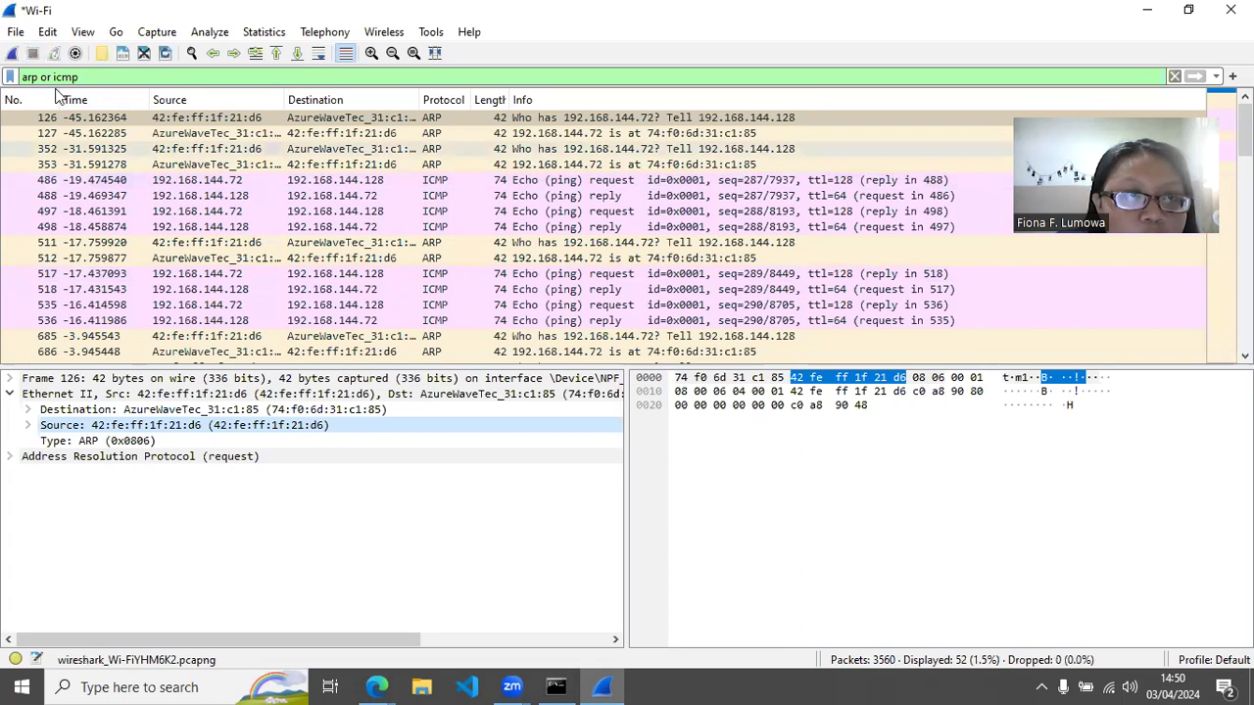
left_click(13, 56)
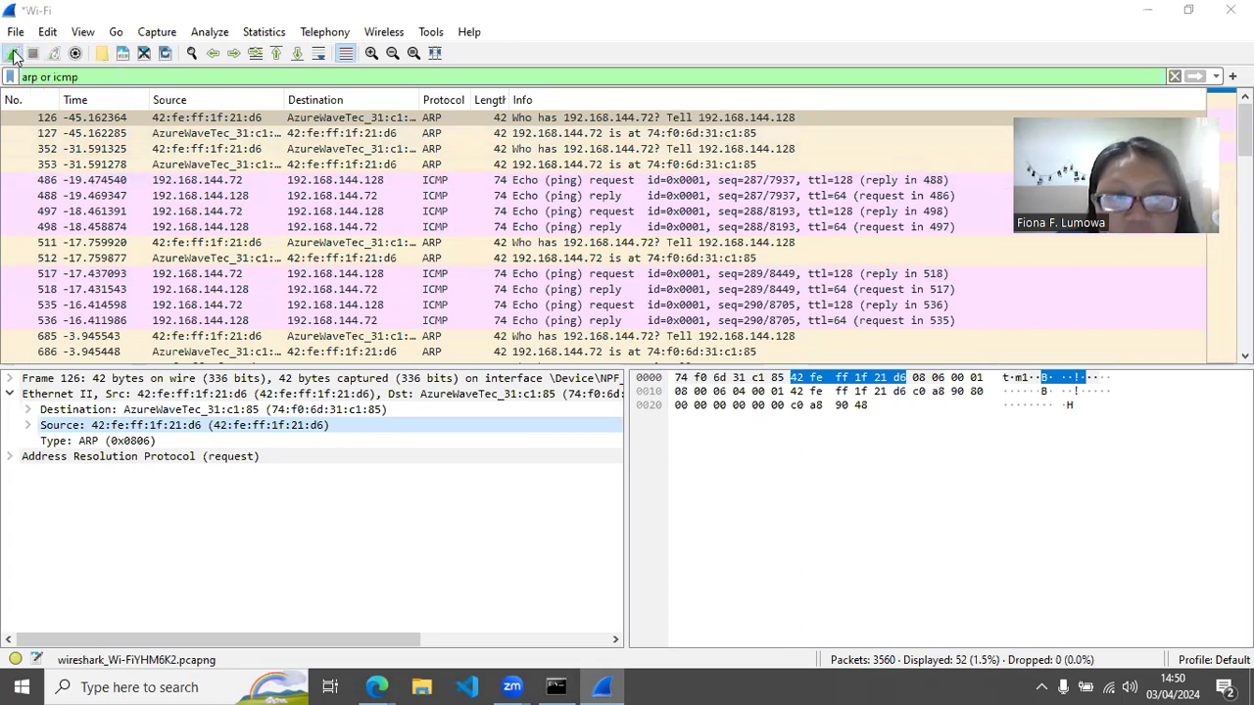
left_click(722, 359)
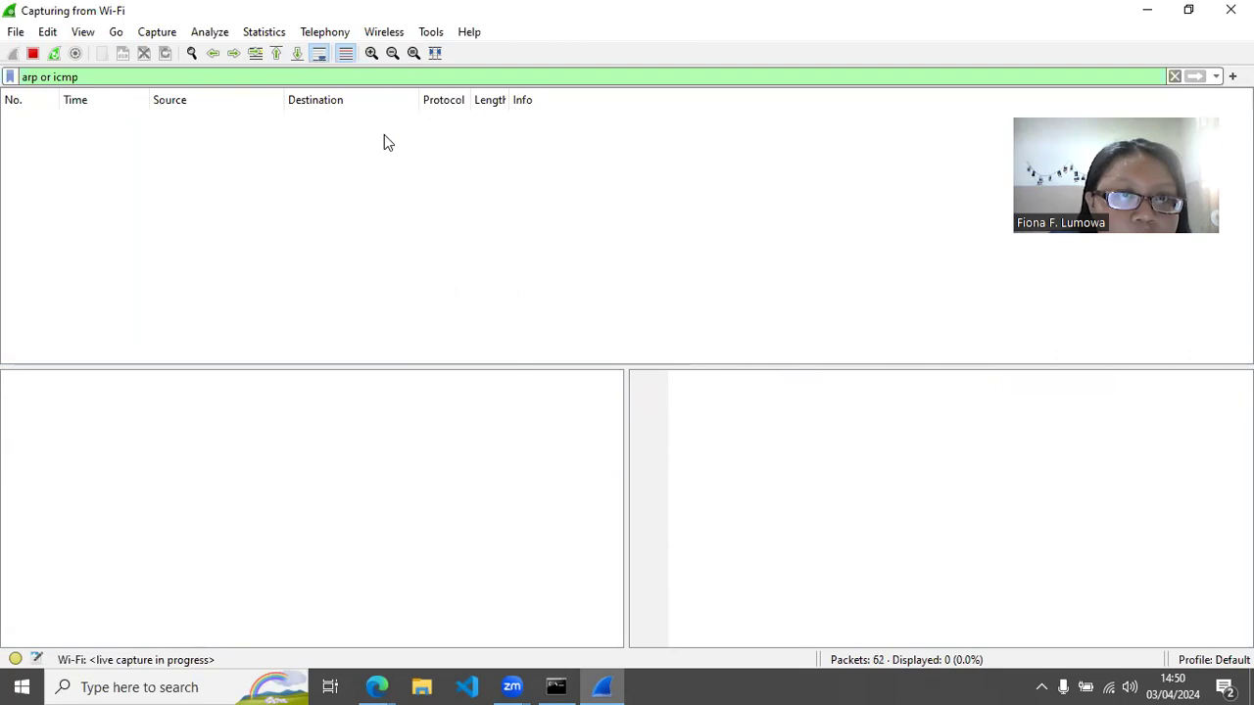
Step: Erase the "arp or icmp" display filter text and restart the Wi-Fi capture without saving the captured packets
left_click(387, 79)
key("BackSpace")
key("BackSpace")
key("BackSpace")
key("BackSpace")
key("BackSpace")
key("BackSpace")
key("BackSpace")
key("BackSpace")
key("BackSpace")
key("BackSpace")
key("BackSpace")
left_click(34, 54)
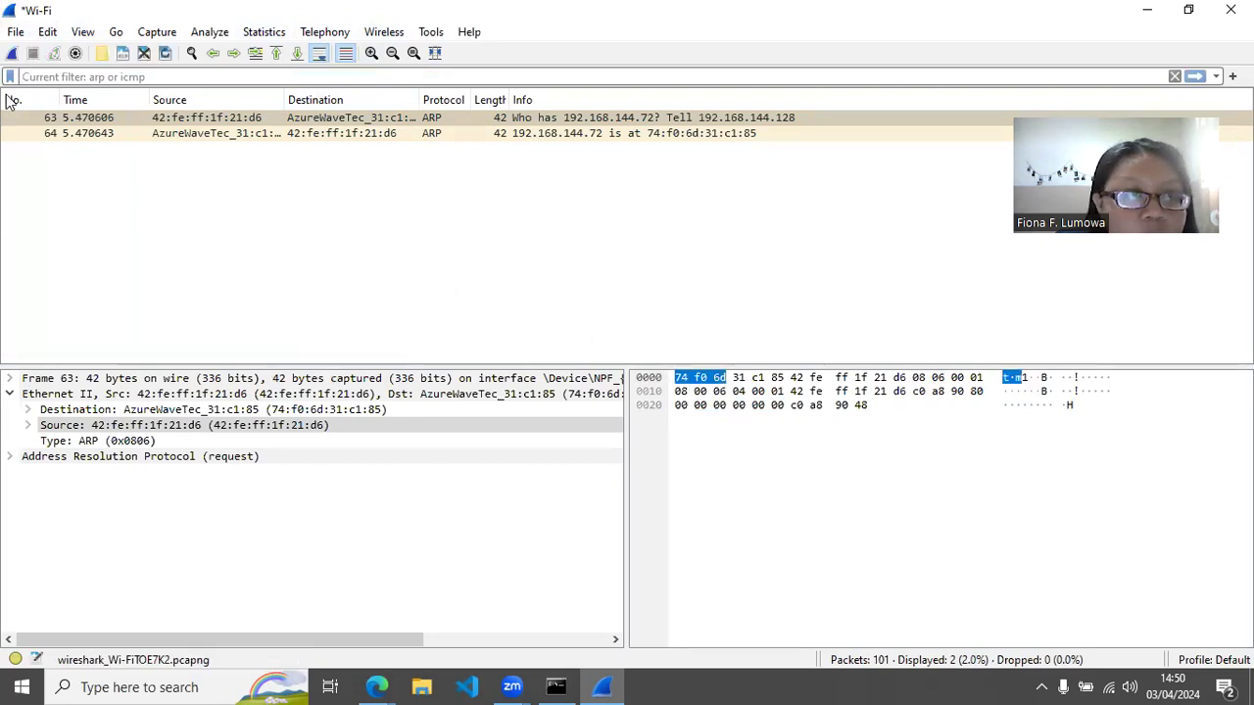
left_click(12, 53)
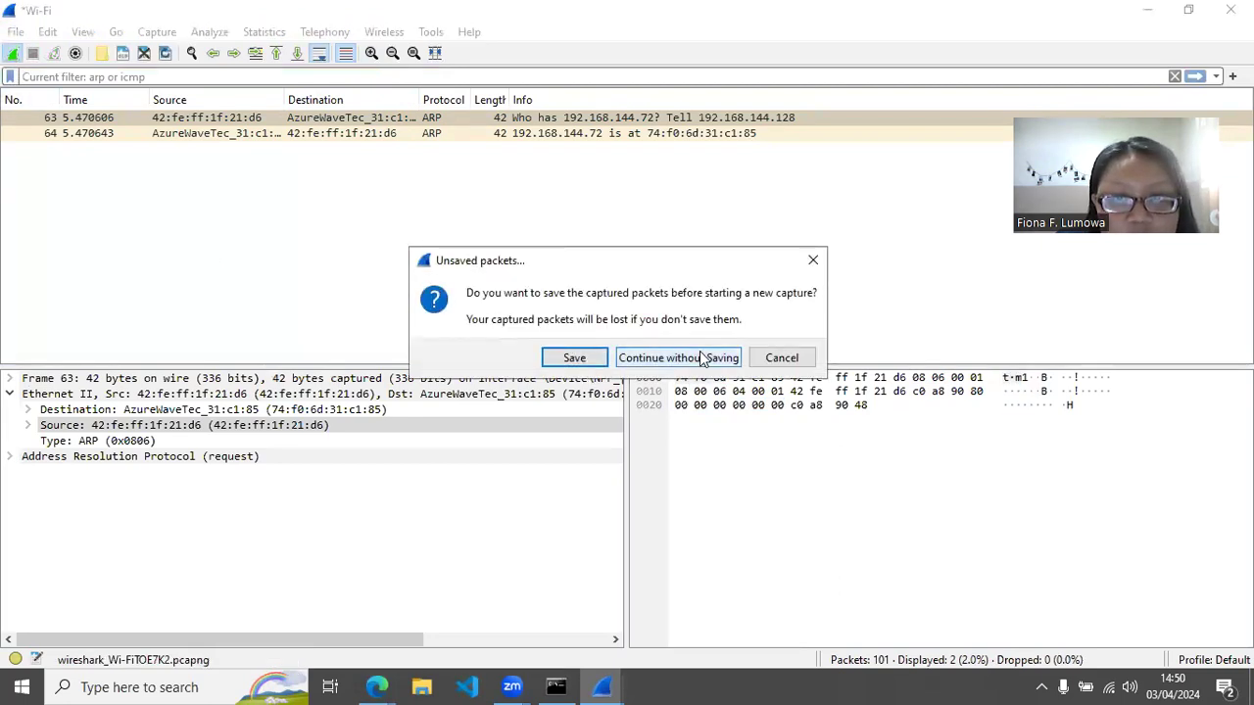
left_click(702, 358)
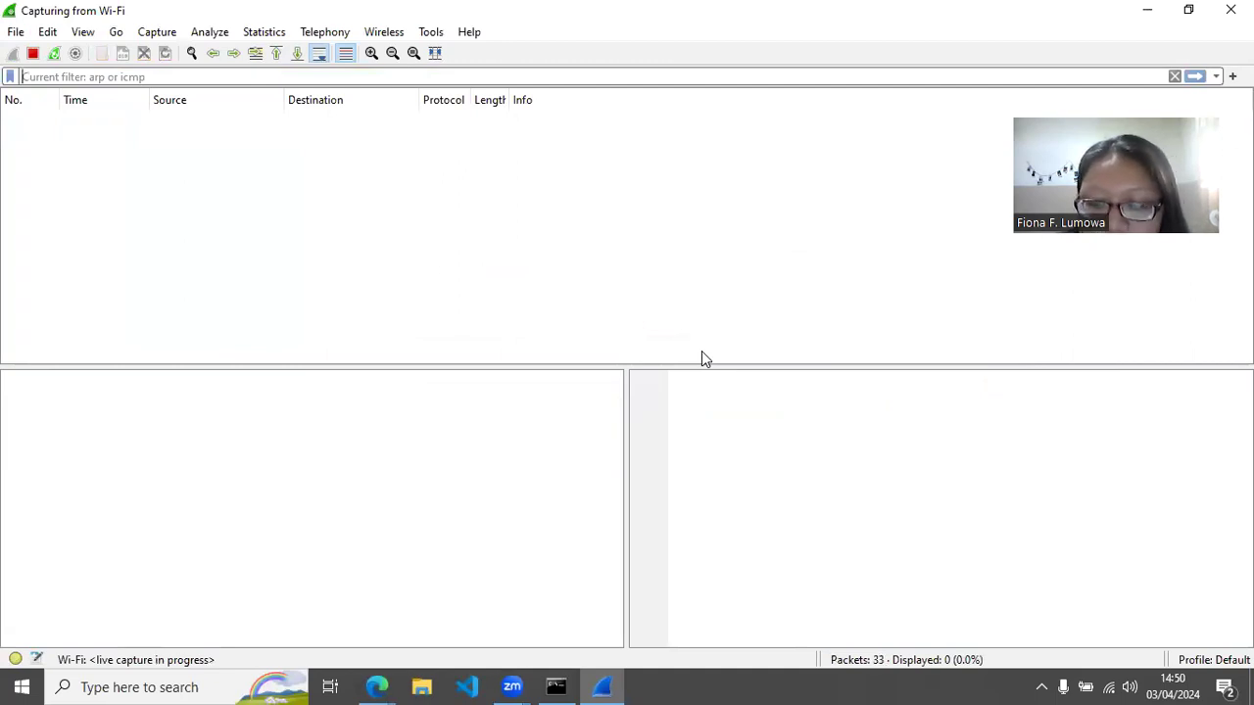
Step: Read Step 3 in the lab PDF, highlighting its heading and the word ICMP, and check the filter instructions below it
left_click(631, 686)
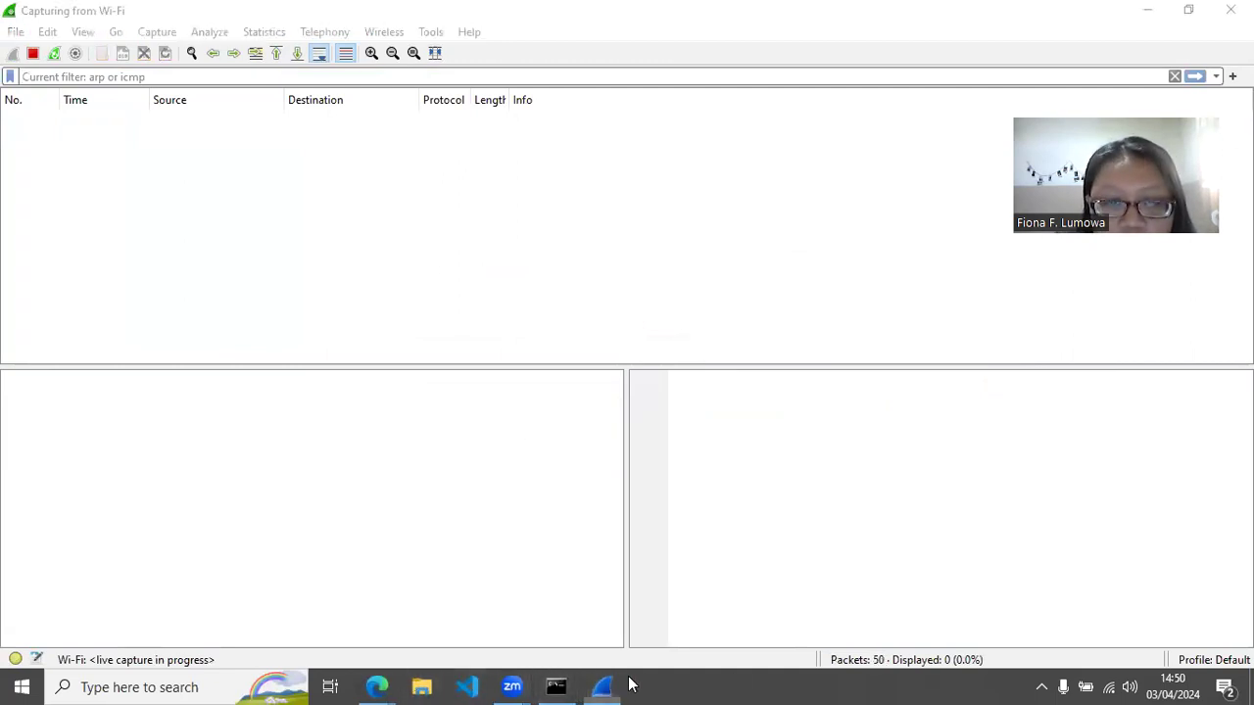
left_click(609, 686)
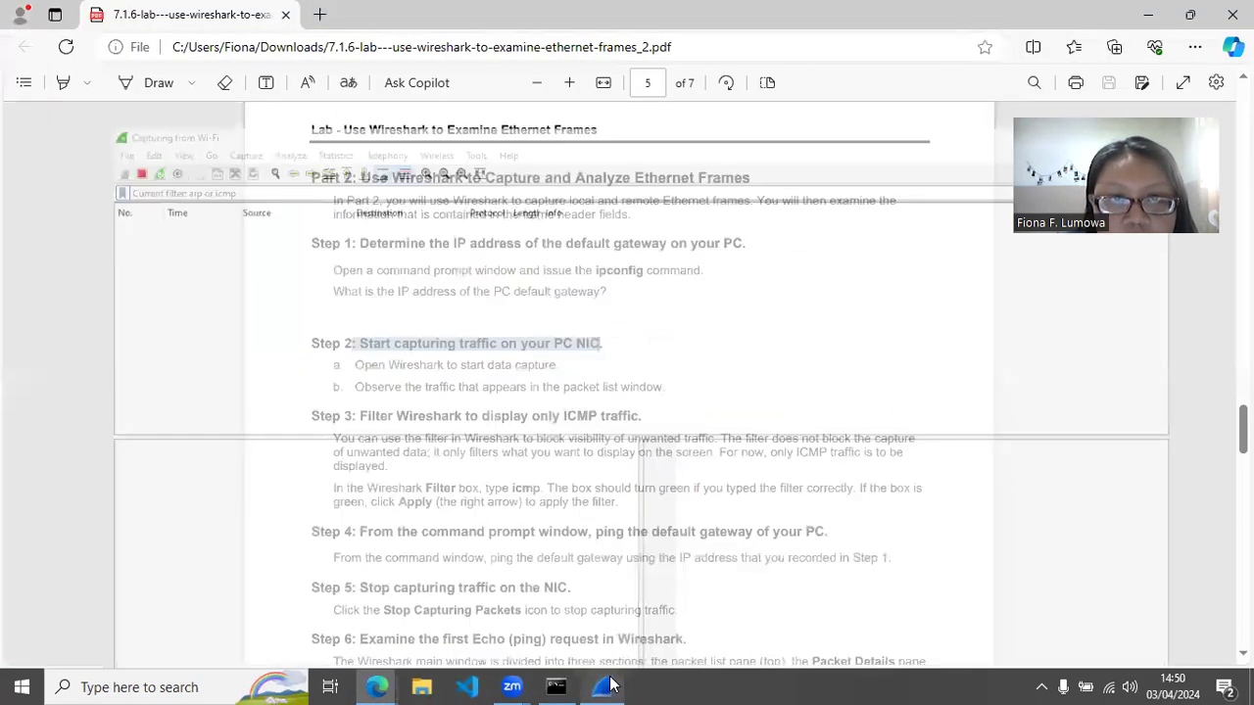
left_click(355, 442)
left_click_drag(360, 417, 644, 411)
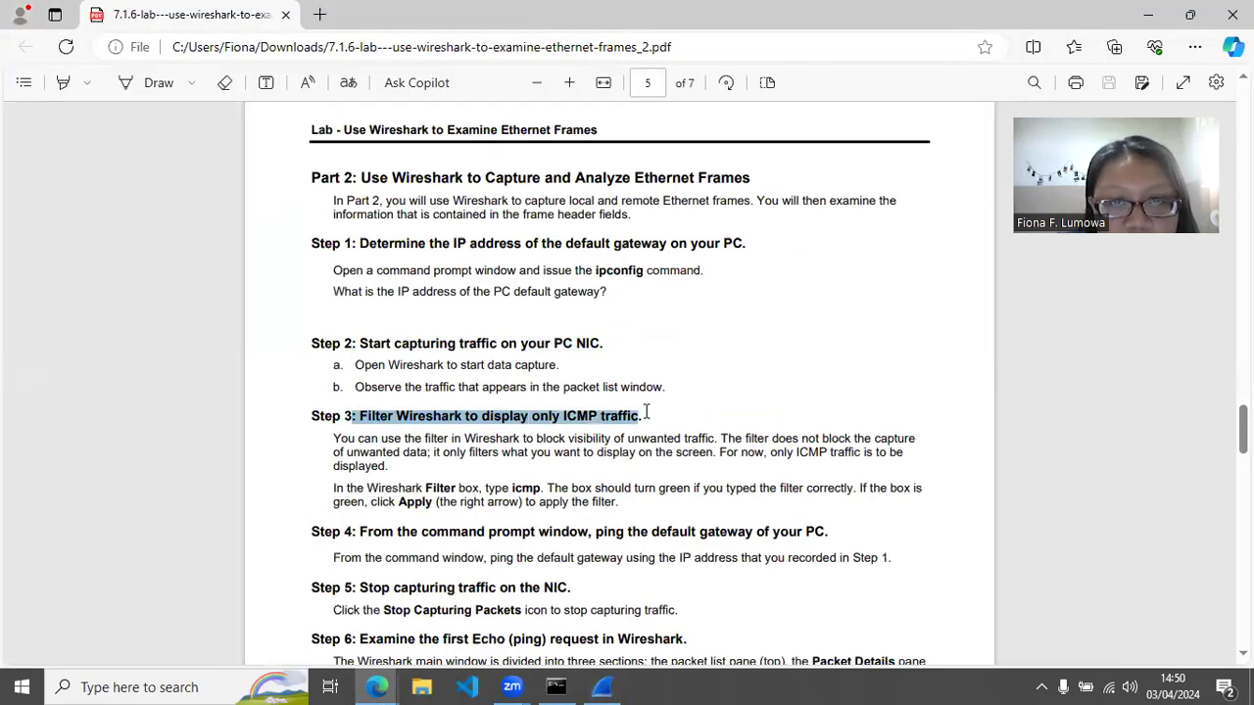
left_click(645, 412)
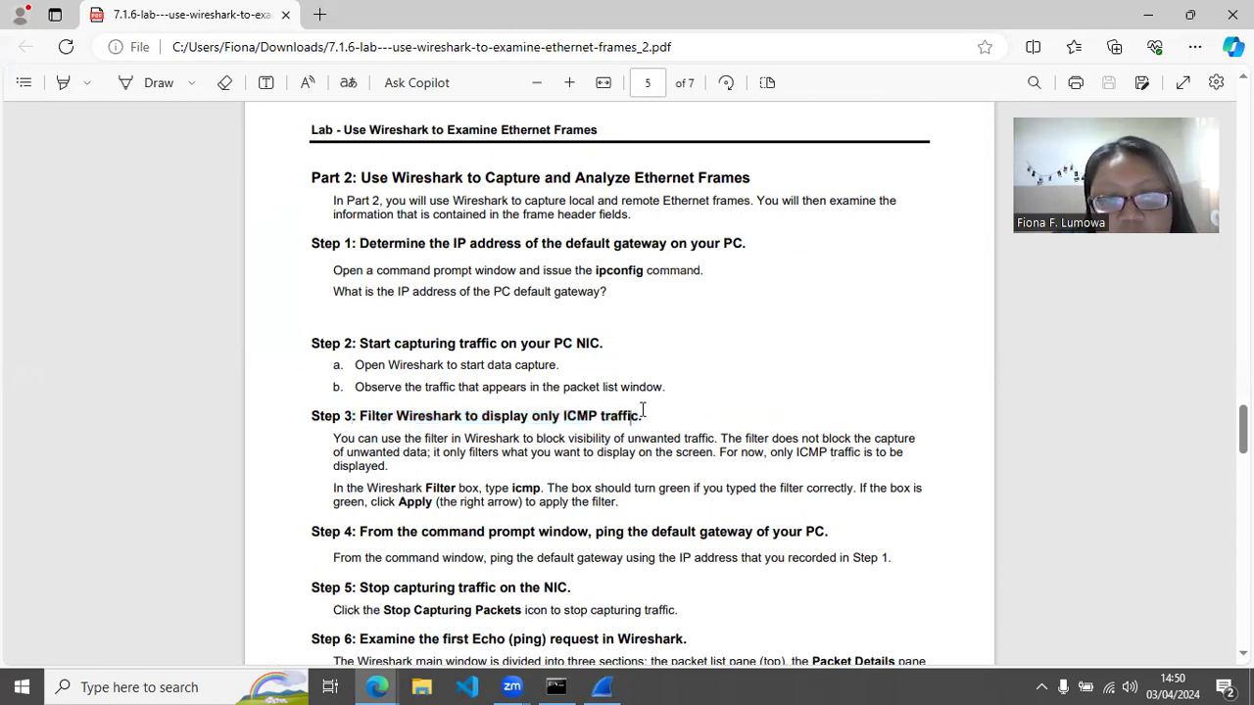
double_click(580, 416)
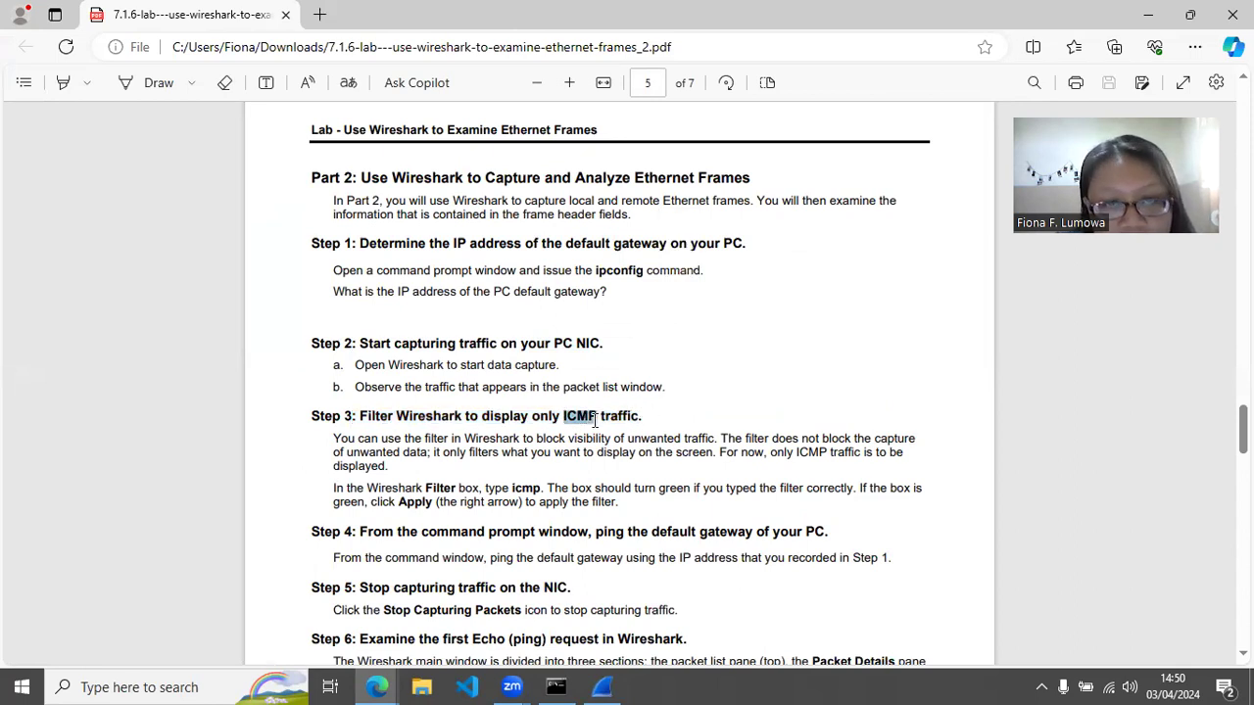
left_click(603, 687)
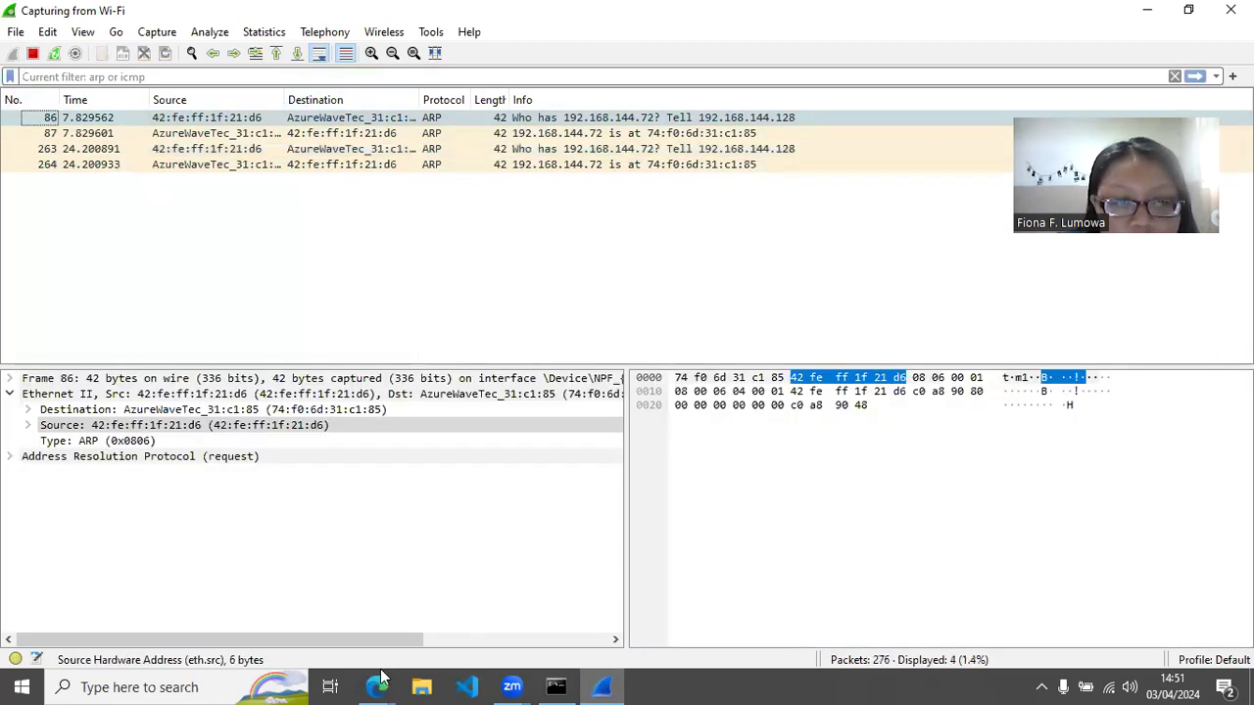
mouse_move(384, 686)
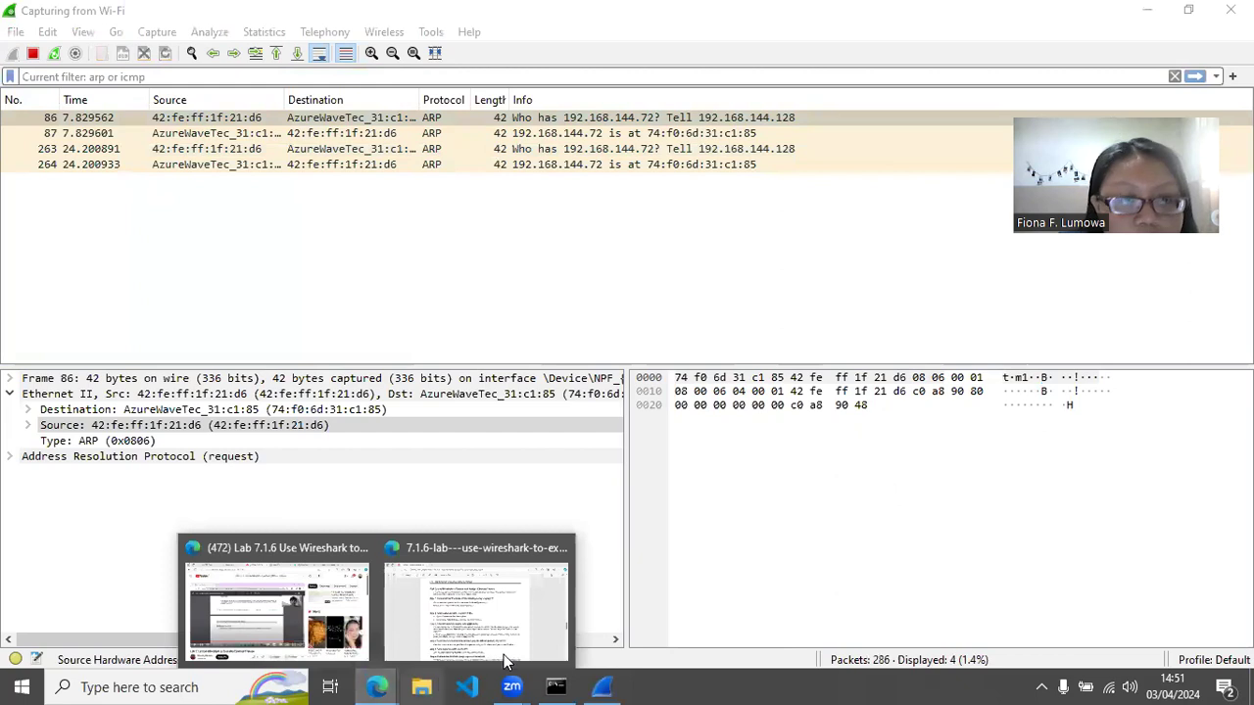
left_click(466, 607)
scroll(454, 467, "down", 2)
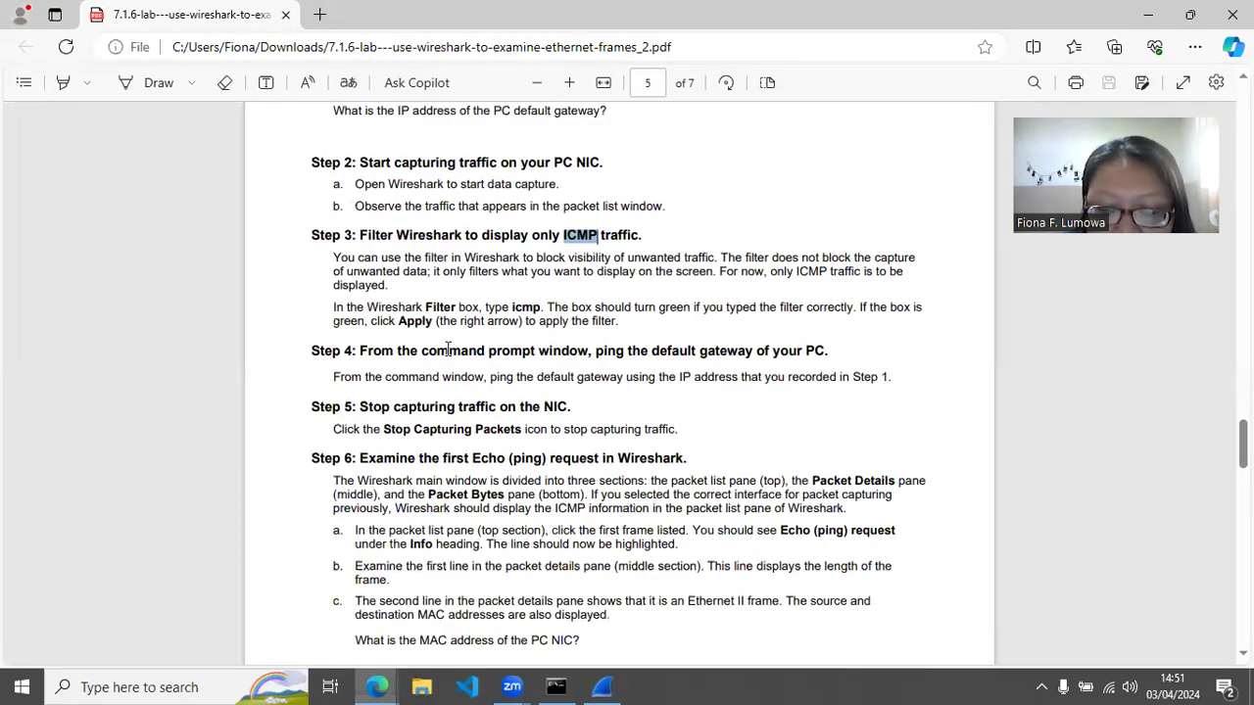
Step: Switch to Wireshark and apply the display filter icmp to the live capture
left_click(601, 687)
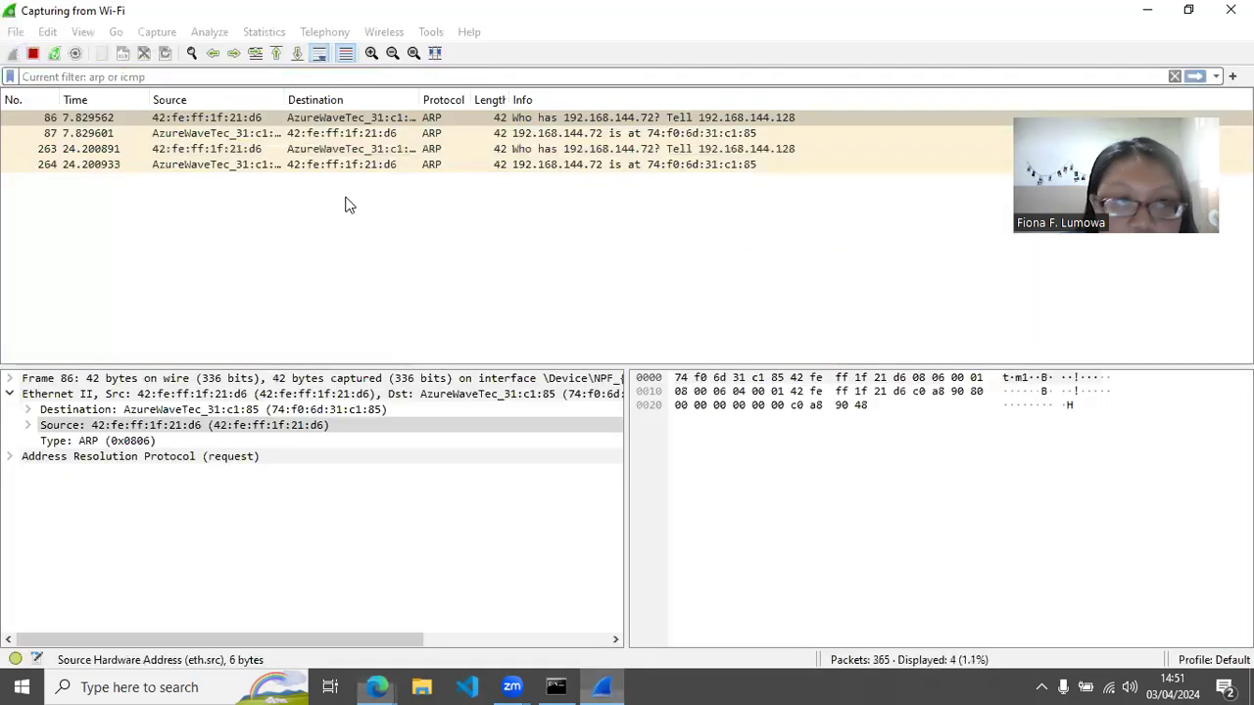
left_click(297, 75)
type("icmp")
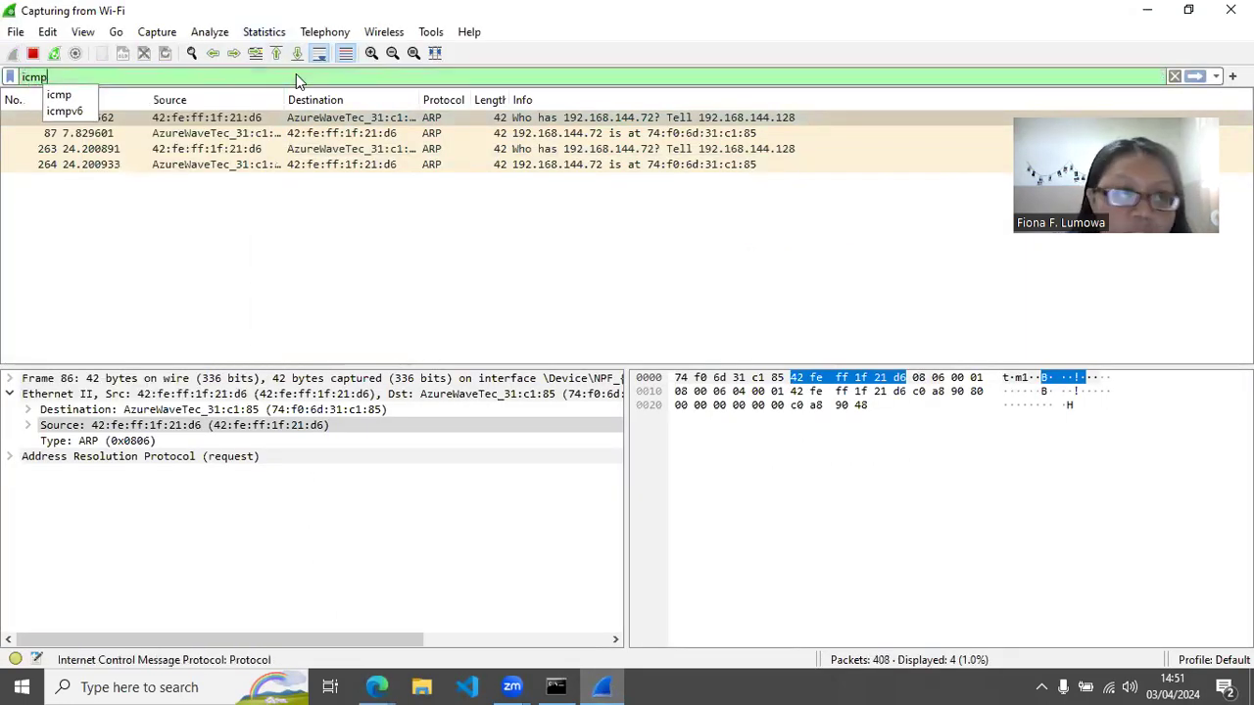
key("Return")
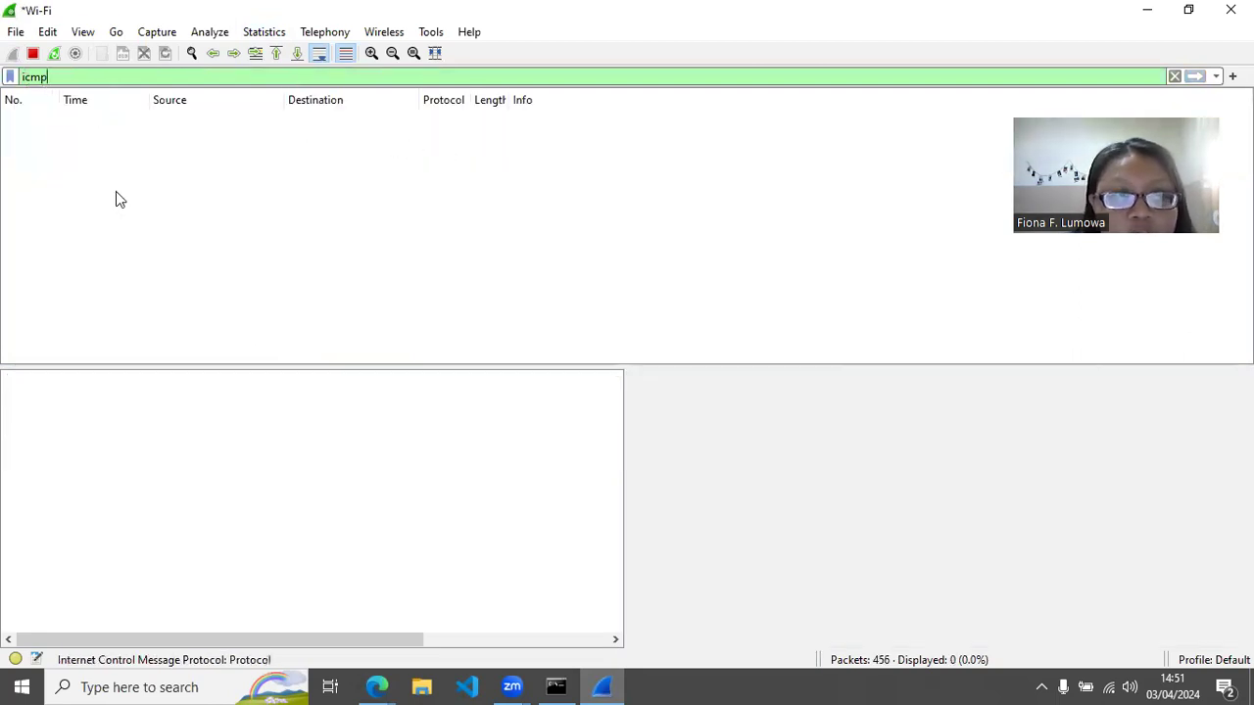
Step: Switch to the lab PDF and highlight the Step 4 heading about pinging the default gateway from the command prompt
left_click(382, 685)
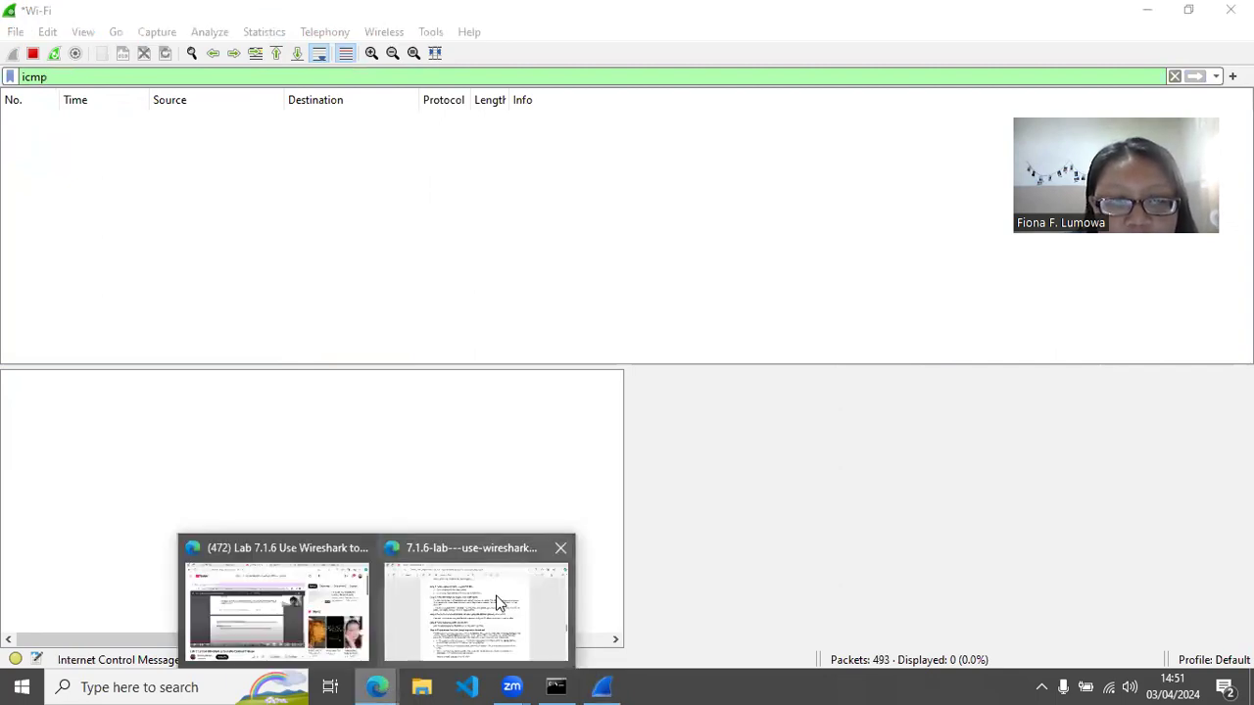
left_click(498, 602)
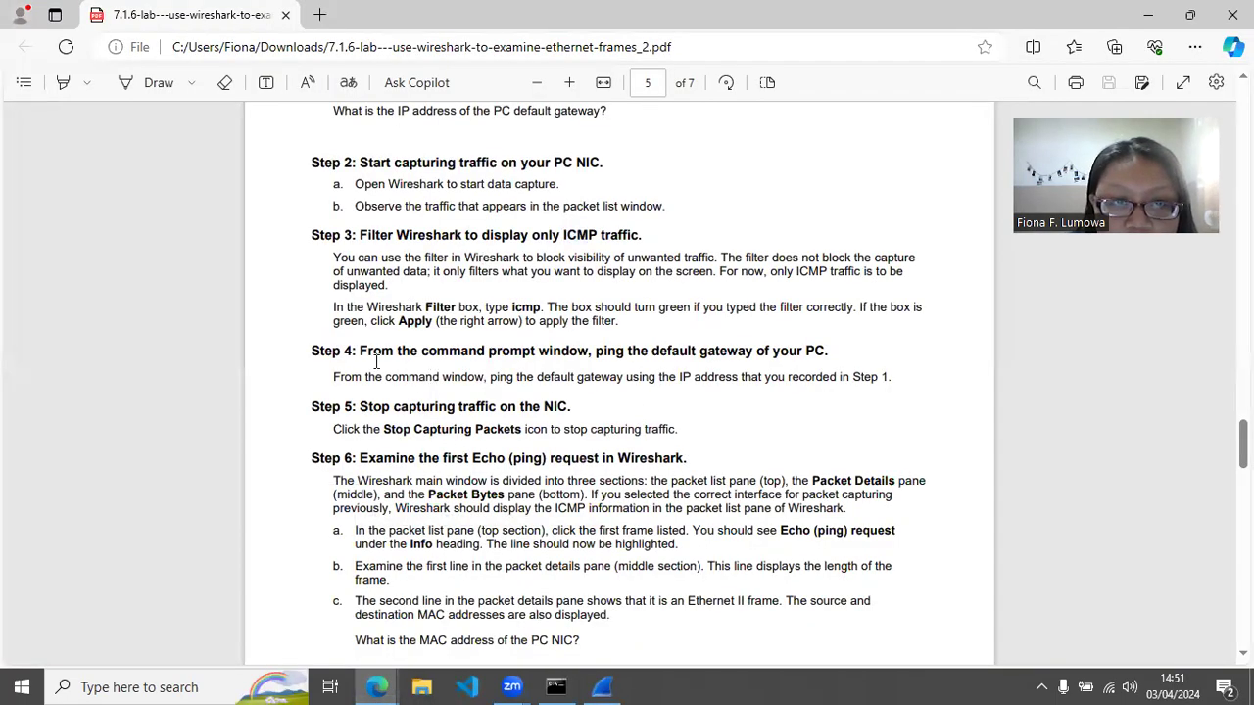
left_click_drag(583, 303, 833, 353)
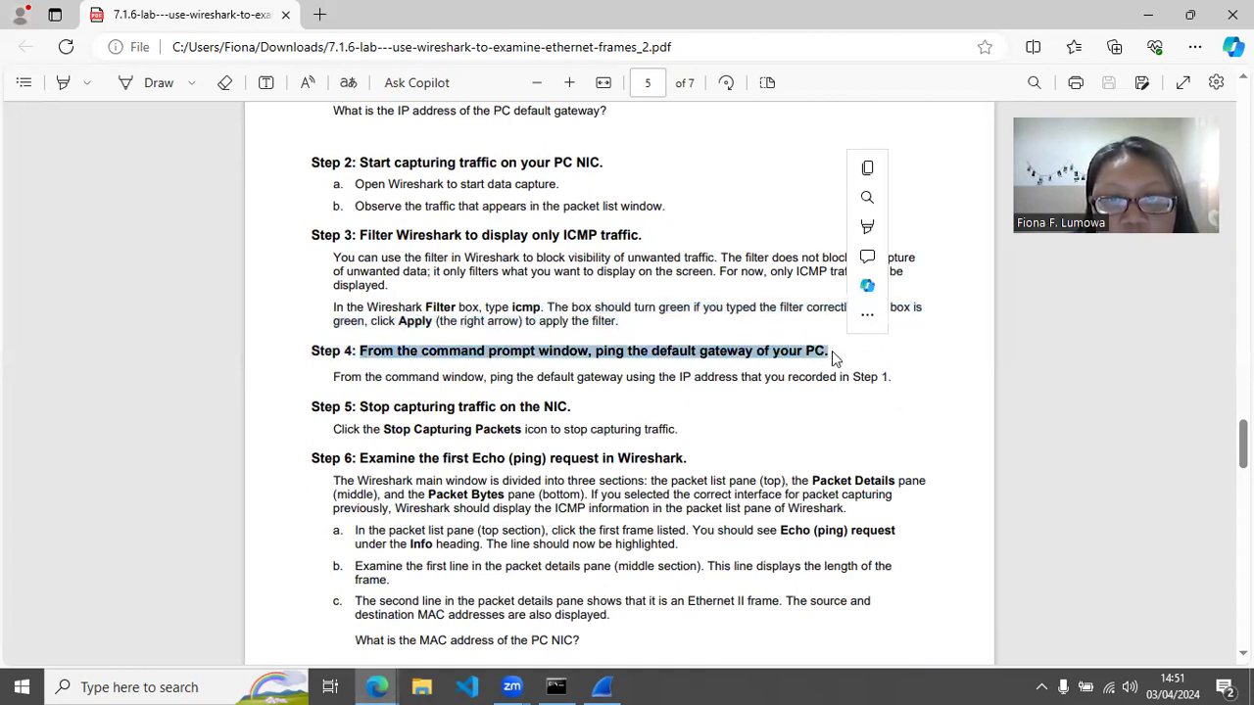
left_click(831, 351)
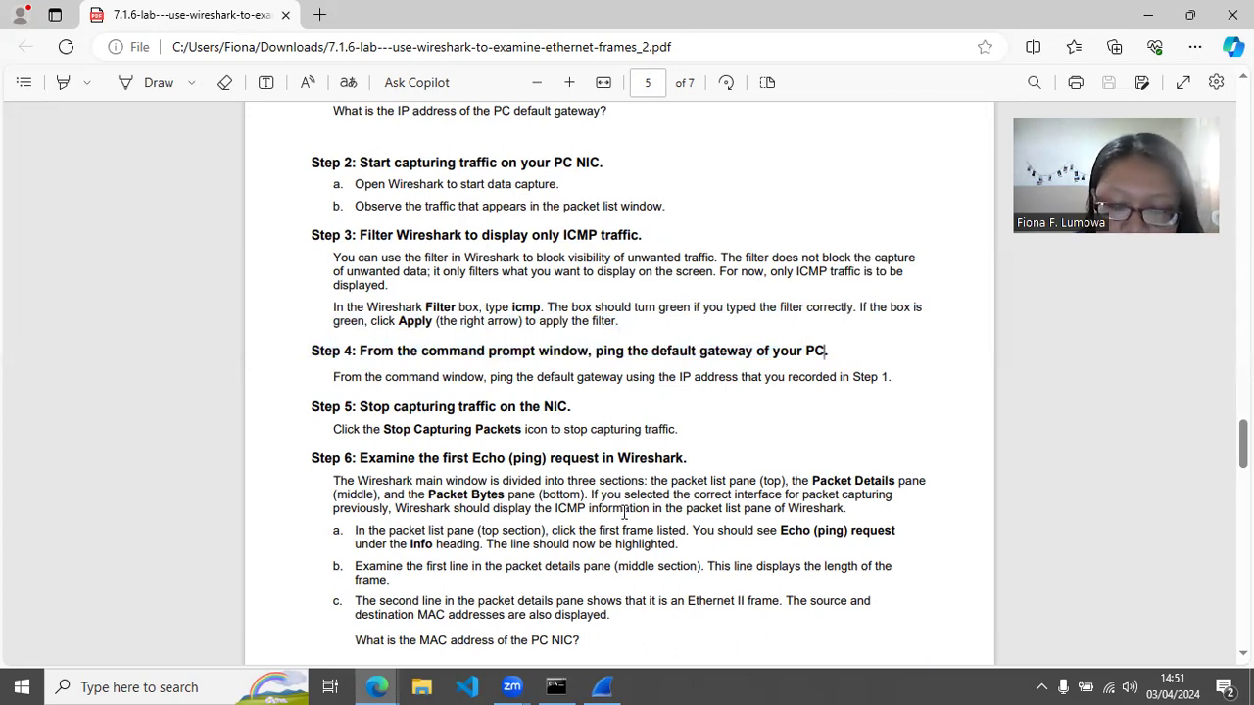
Step: Switch to Command Prompt and ping the default gateway at 192.168.144.128
left_click(603, 685)
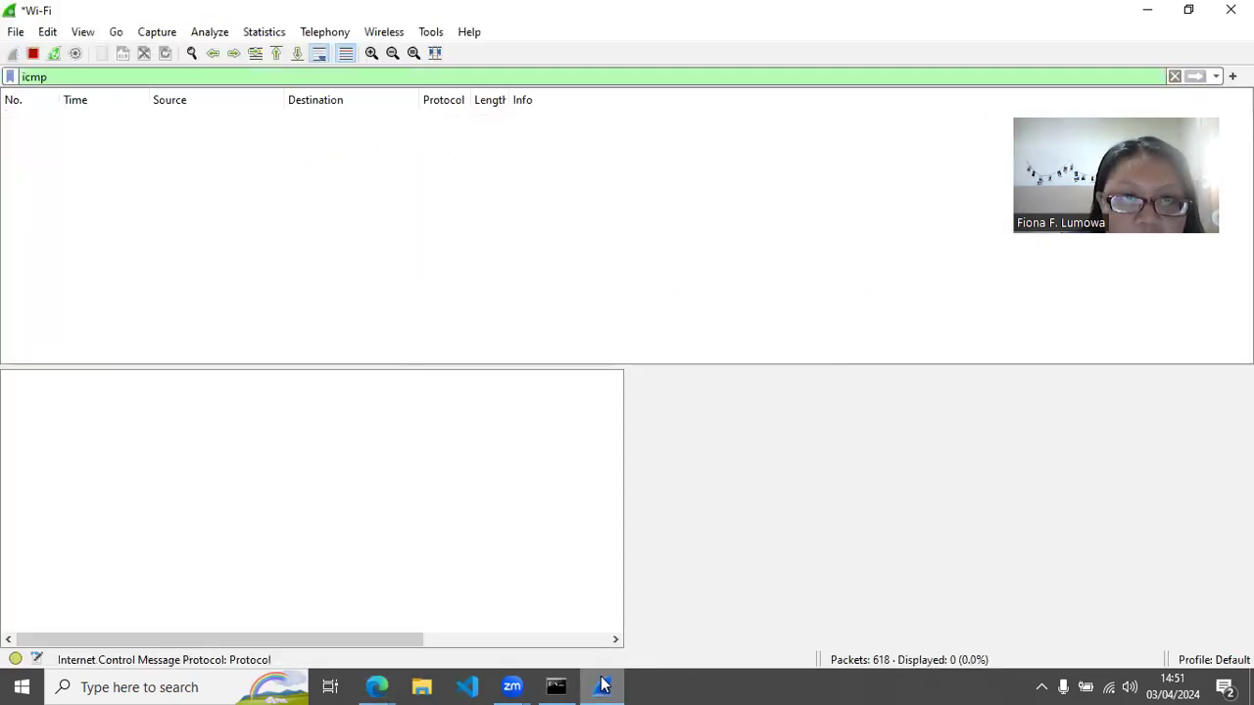
left_click(556, 686)
scroll(477, 430, "down", 3)
left_click(350, 458)
type("ping")
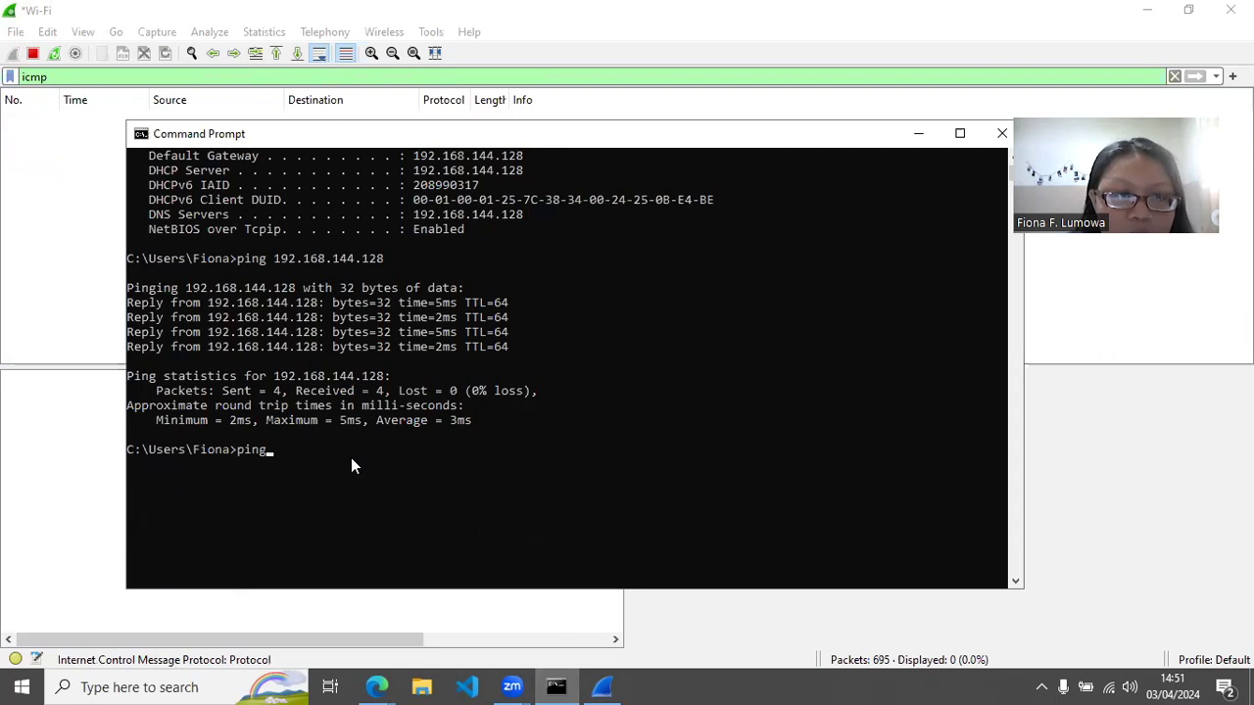
key("BackSpace")
key("BackSpace")
key("BackSpace")
key("BackSpace")
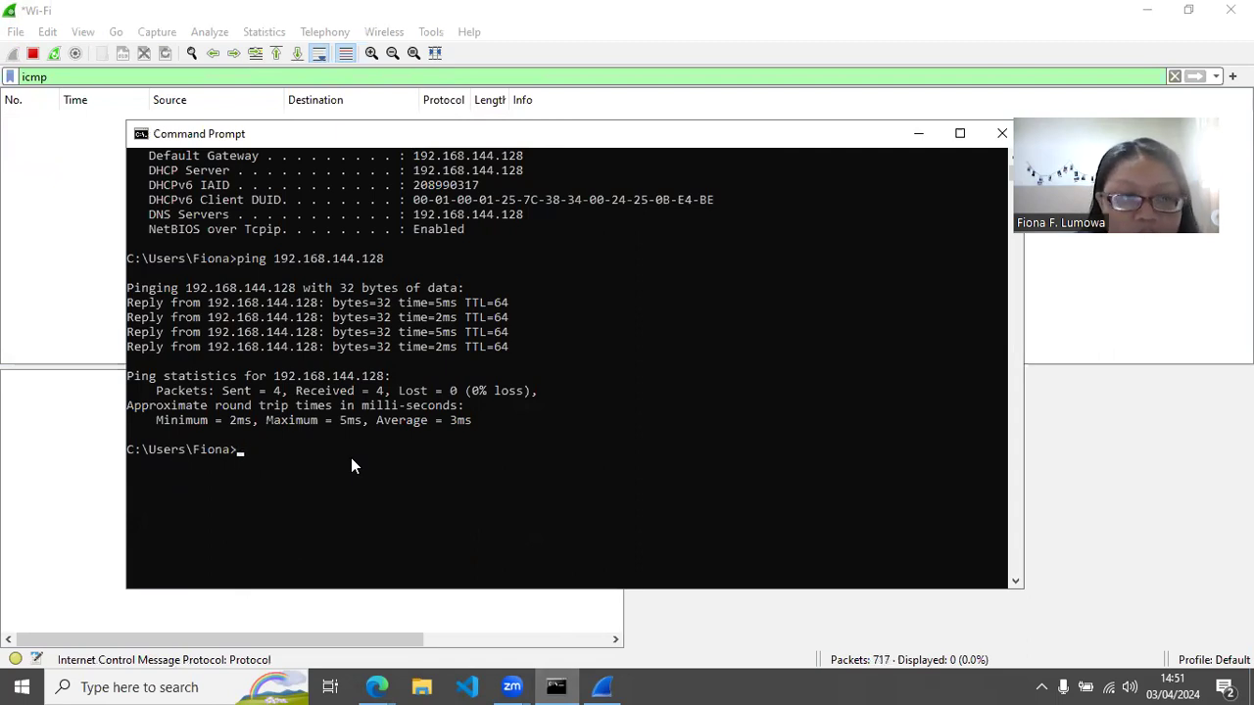
key("Up")
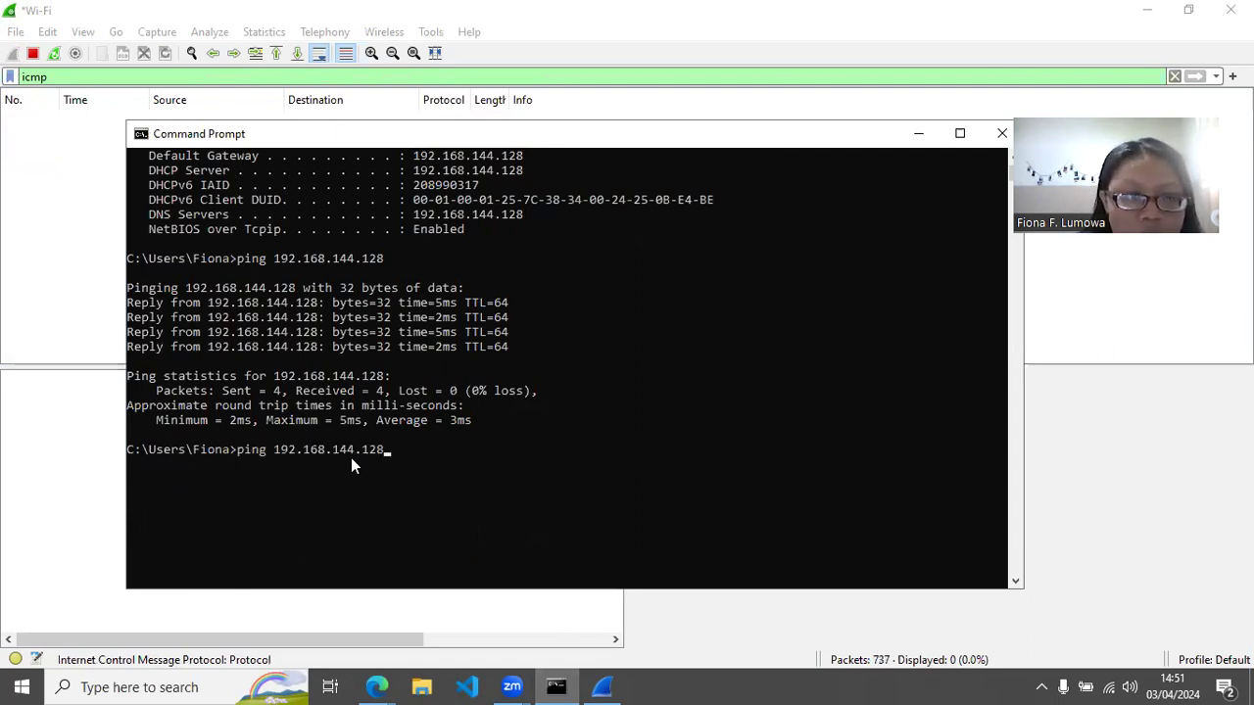
key("Return")
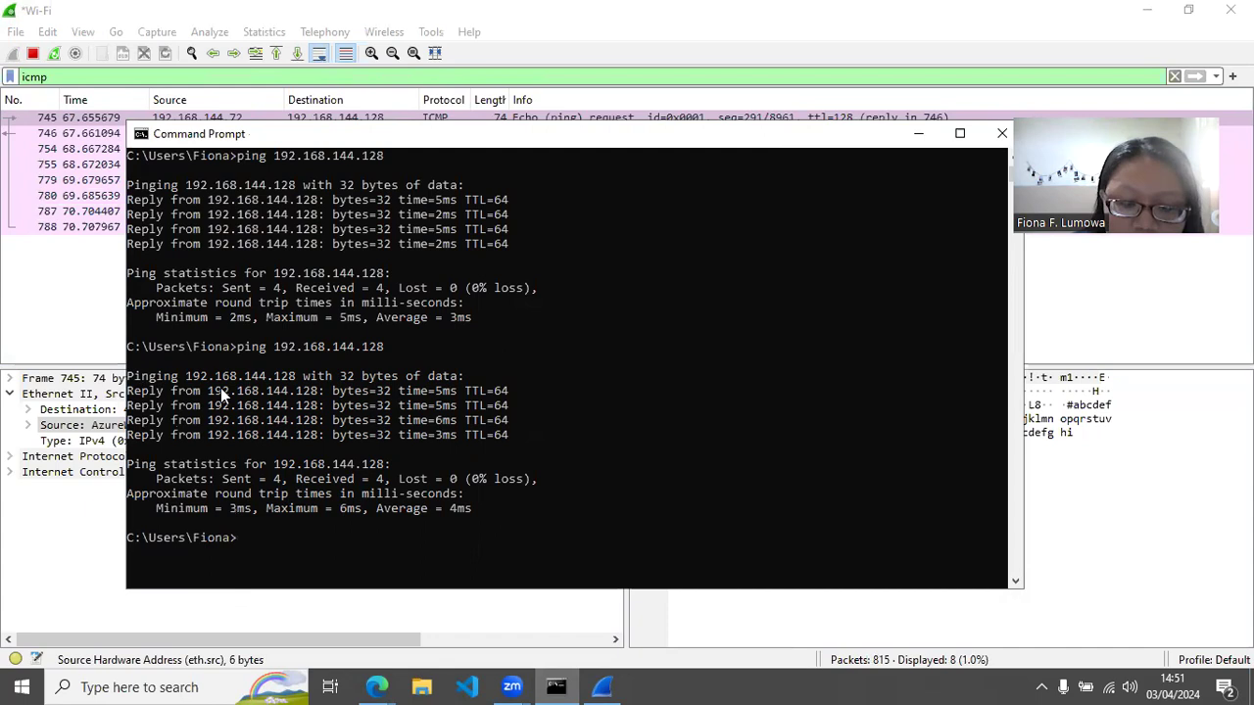
Step: Switch to Wireshark, select the first ICMP echo request in the packet list and stop the capture
left_click(87, 293)
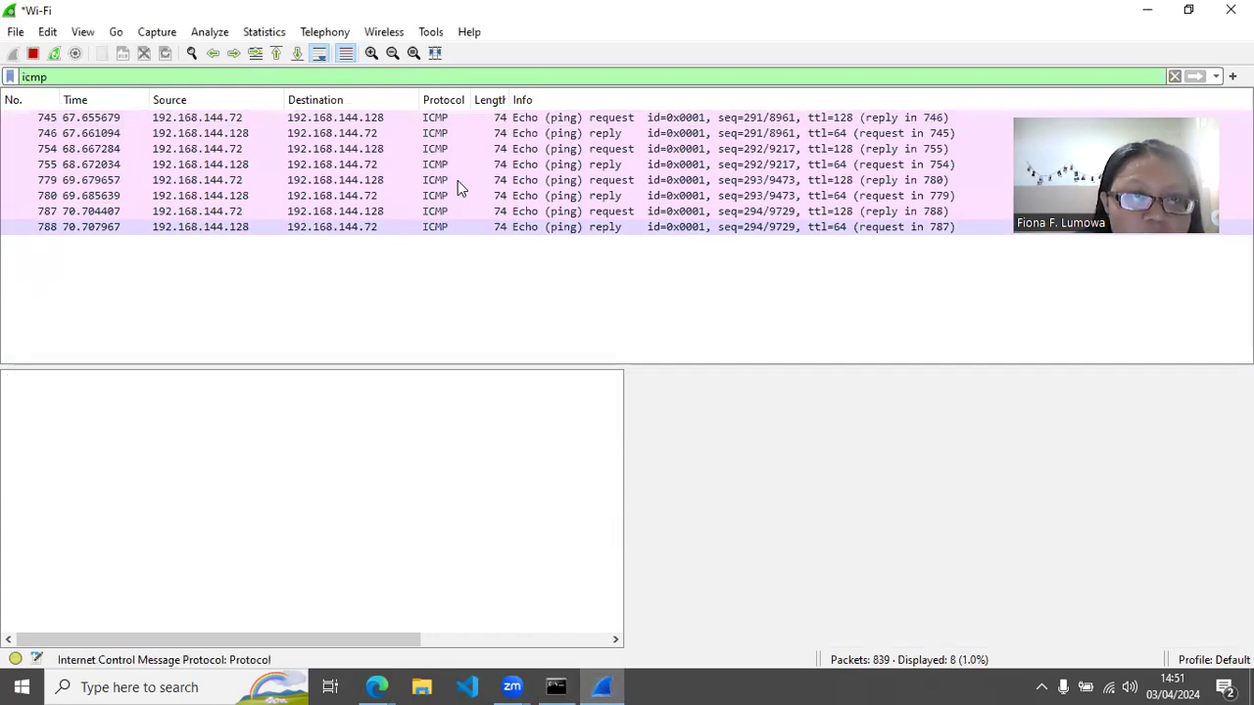
left_click(463, 116)
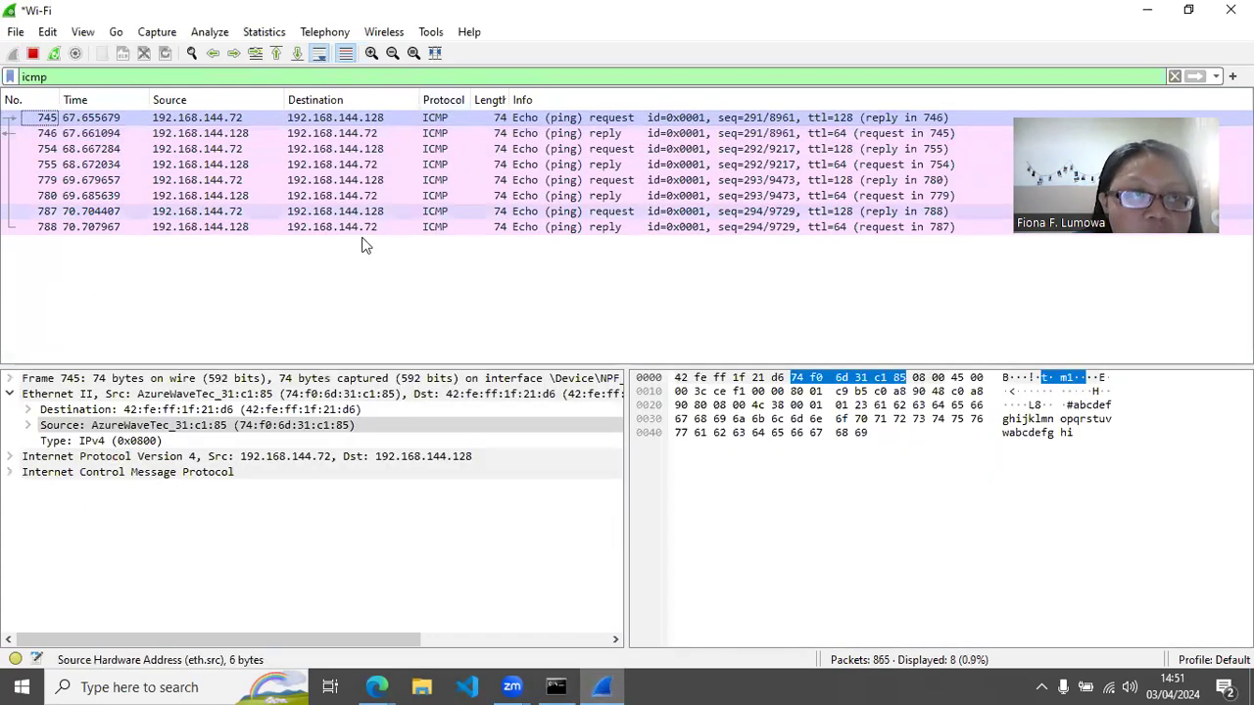
left_click(32, 53)
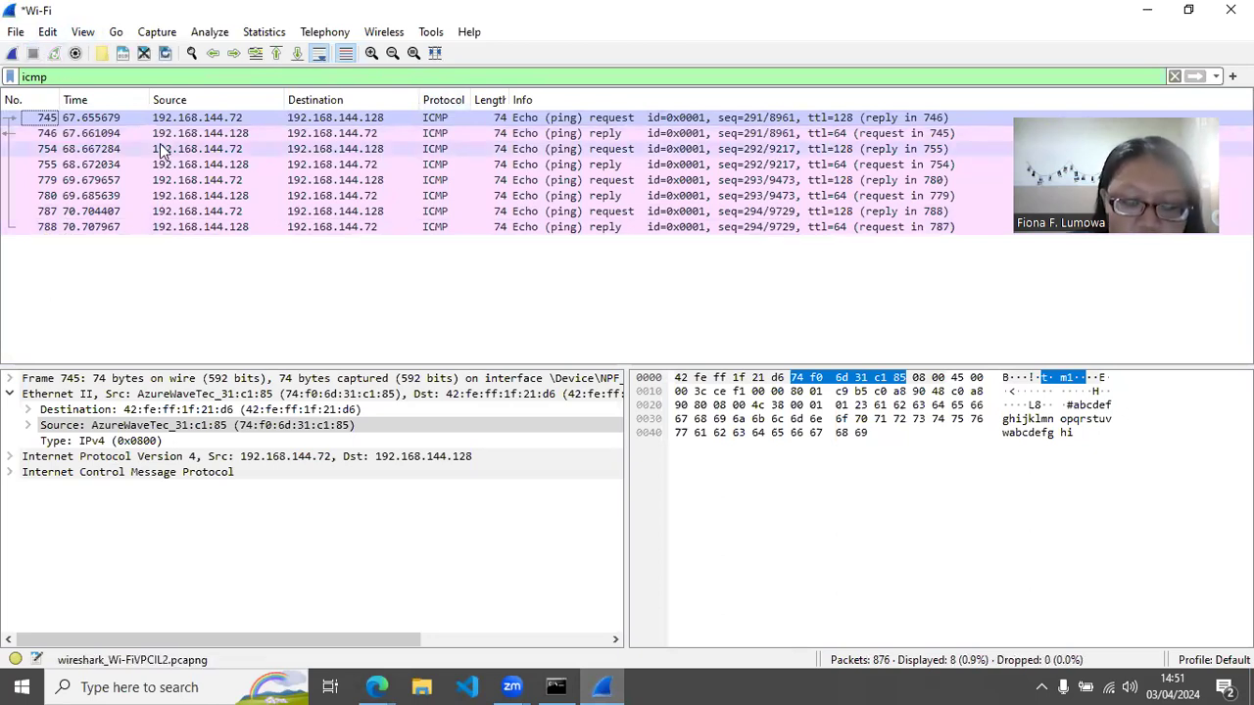
Step: Switch to the lab PDF and highlight the Step 5 heading, then the Step 6 heading about examining the first echo request
left_click(376, 687)
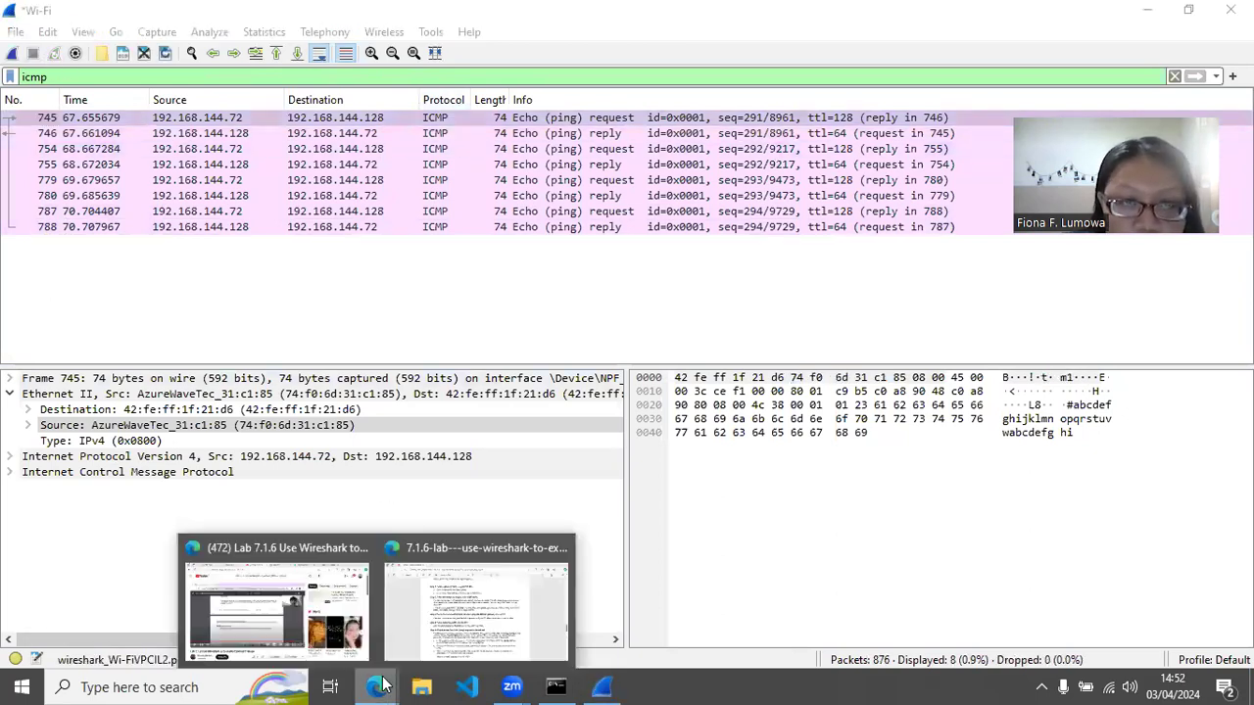
left_click(547, 610)
scroll(362, 217, "down", 3)
left_click_drag(362, 218, 583, 225)
left_click_drag(359, 279, 692, 284)
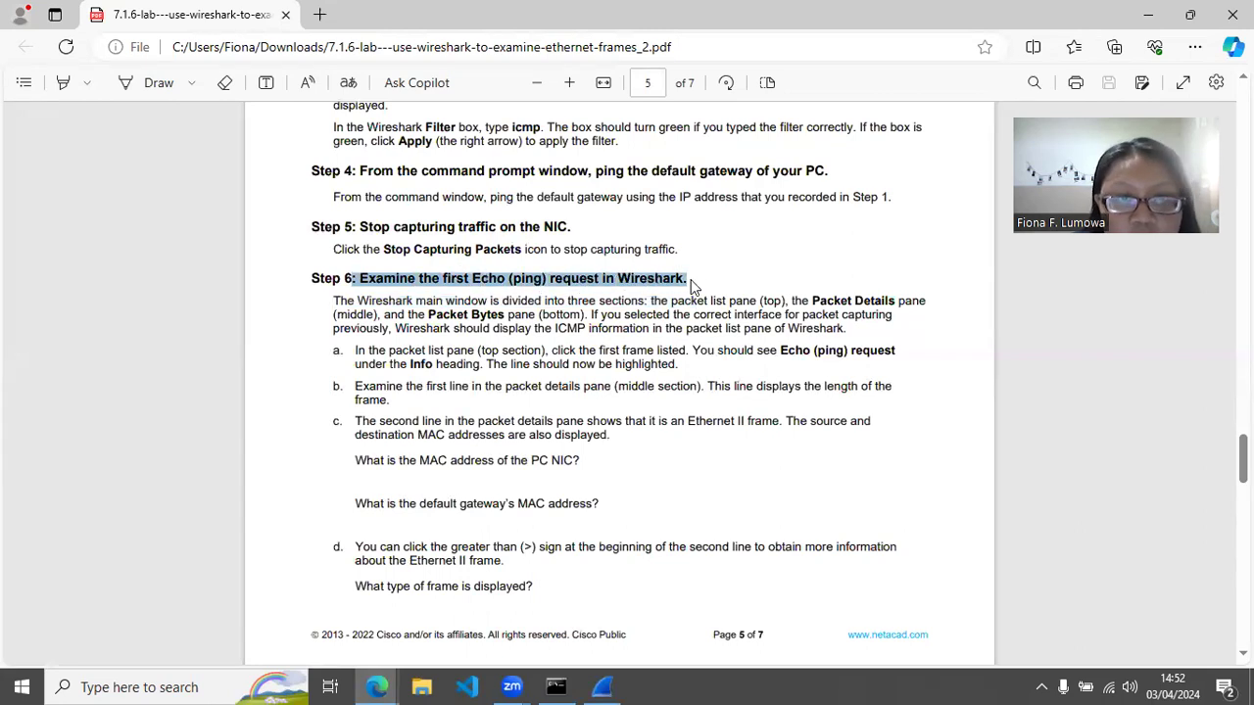
Step: Switch to Wireshark and select the first Echo (ping) request in the packet list
left_click(601, 685)
left_click(506, 118)
left_click(450, 117)
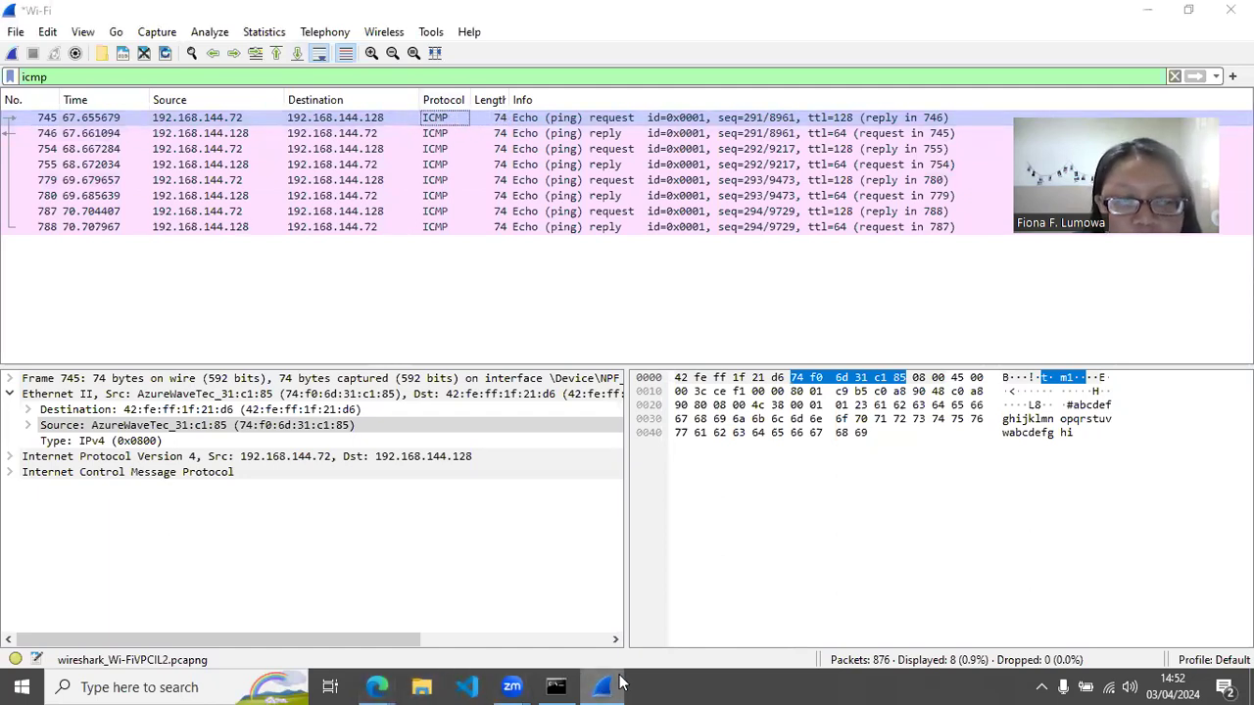
left_click(378, 687)
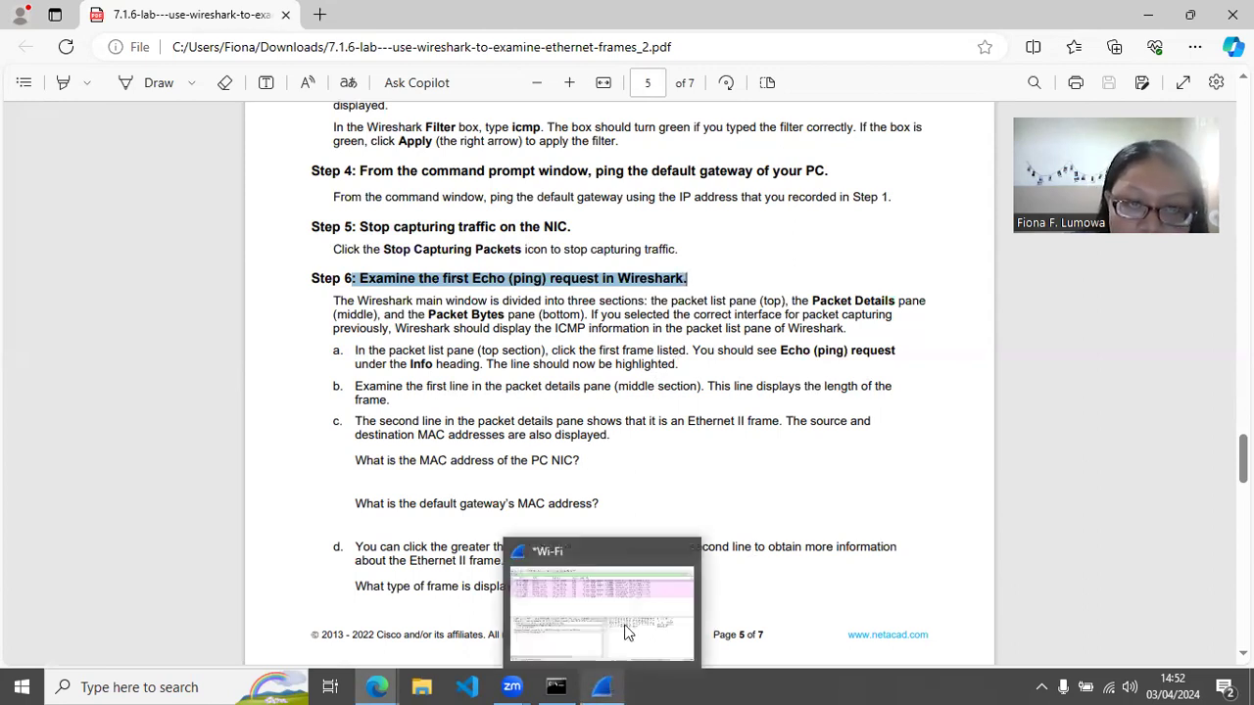
left_click(620, 632)
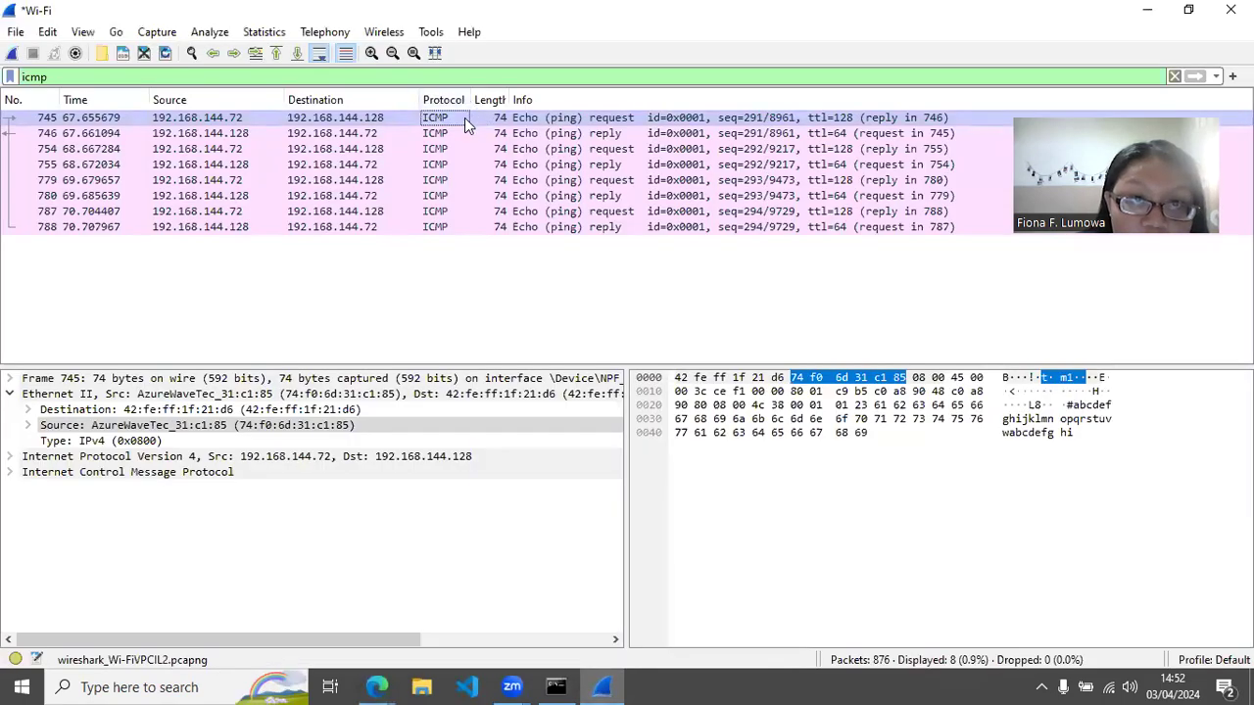
Step: Switch to the lab PDF and highlight Step 6 item b about the first line of the packet details
left_click(602, 687)
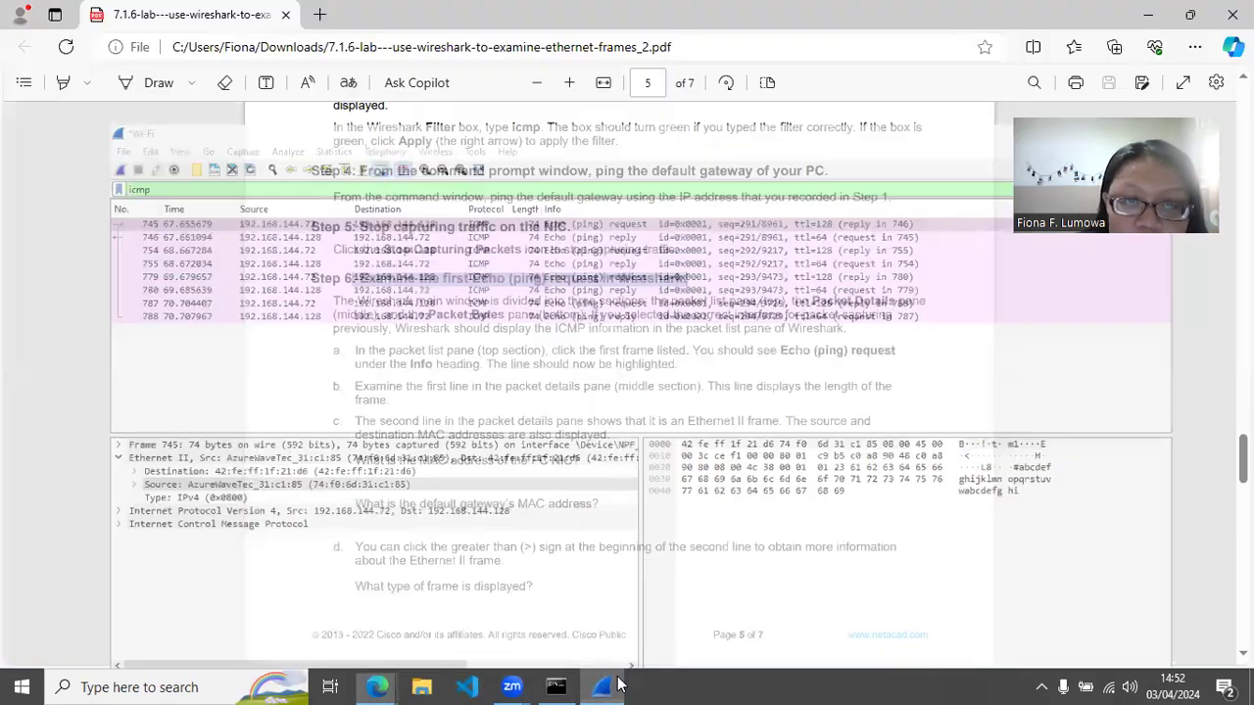
left_click_drag(356, 386, 433, 408)
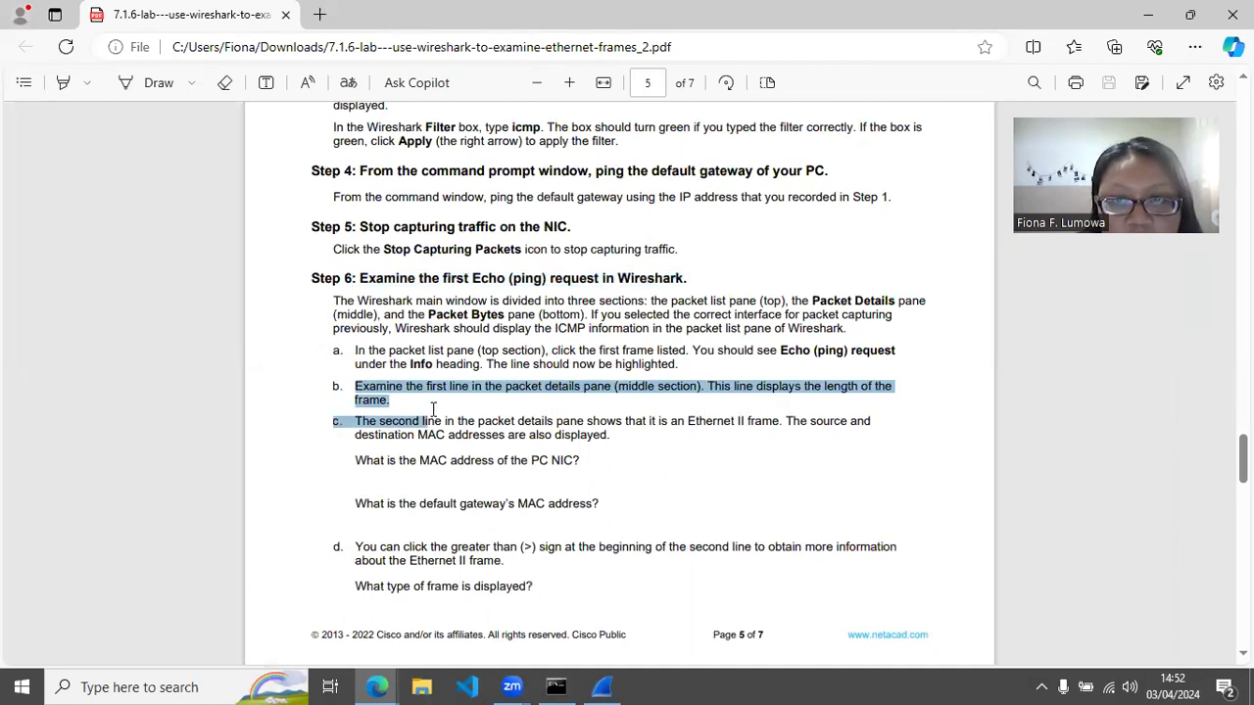
left_click(433, 408)
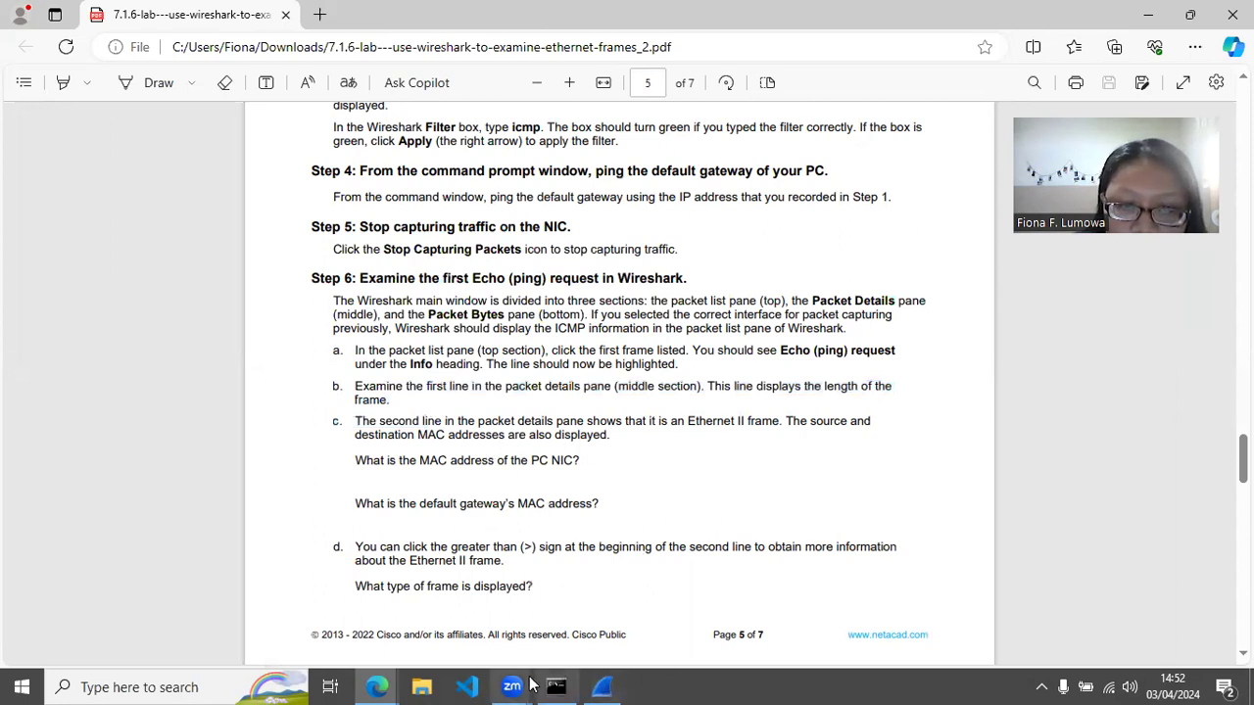
Step: Switch to Wireshark, collapse the Ethernet II section, and expand the Frame 745 line to examine the frame length before collapsing it
left_click(599, 685)
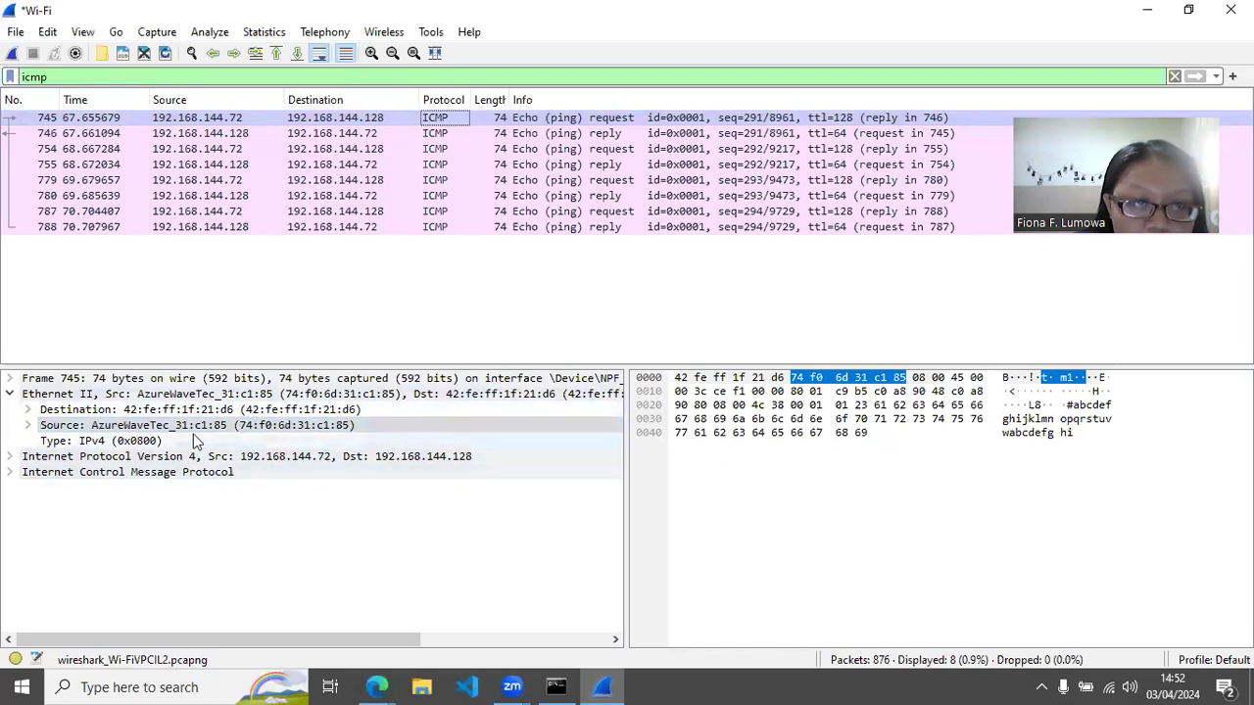
left_click(9, 394)
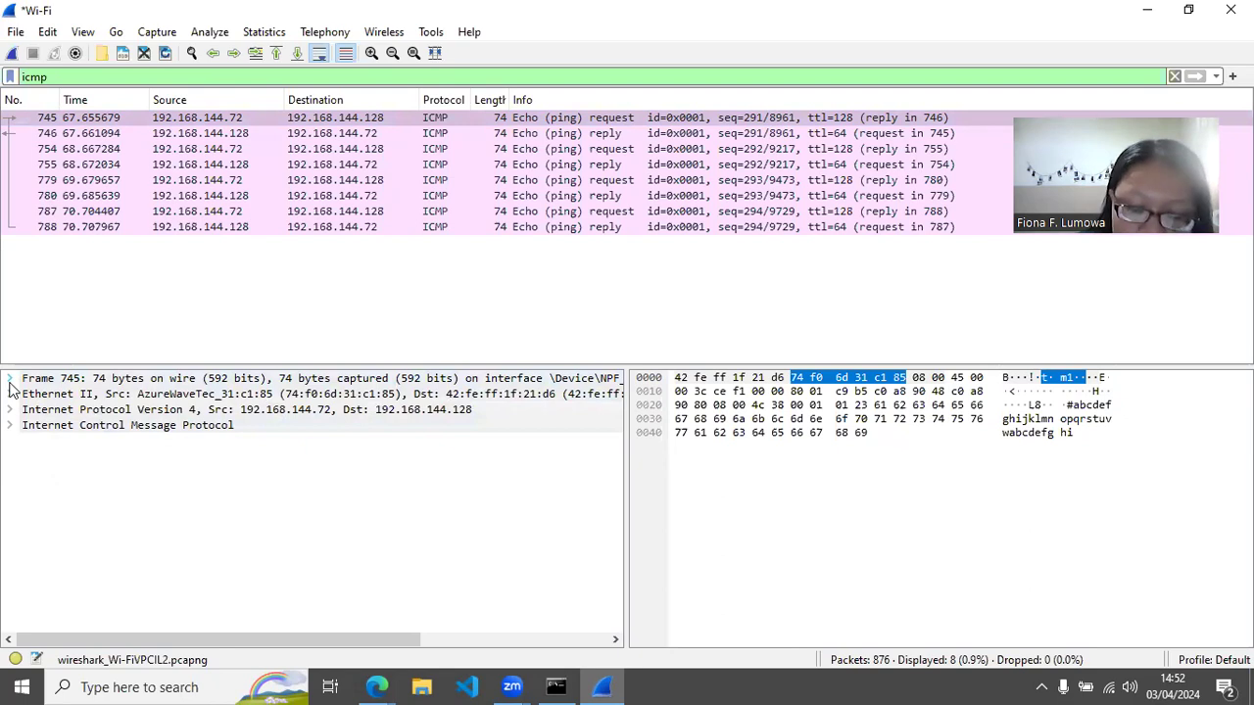
left_click(10, 379)
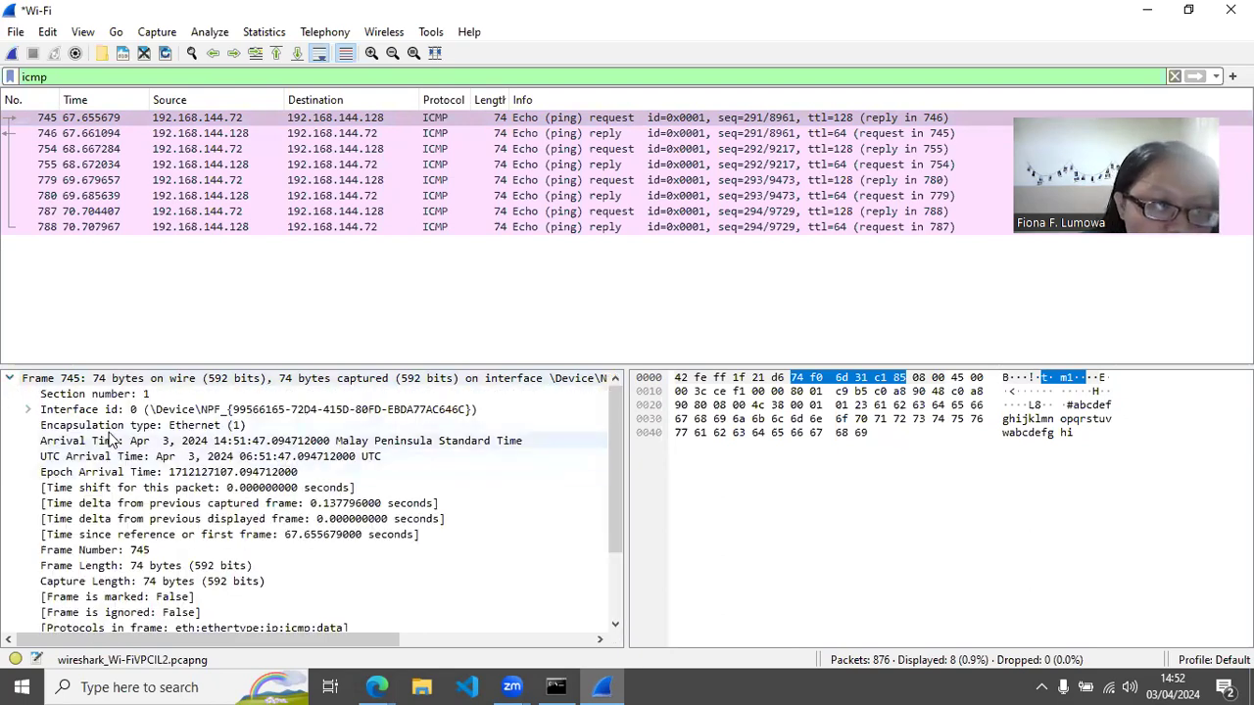
left_click(9, 379)
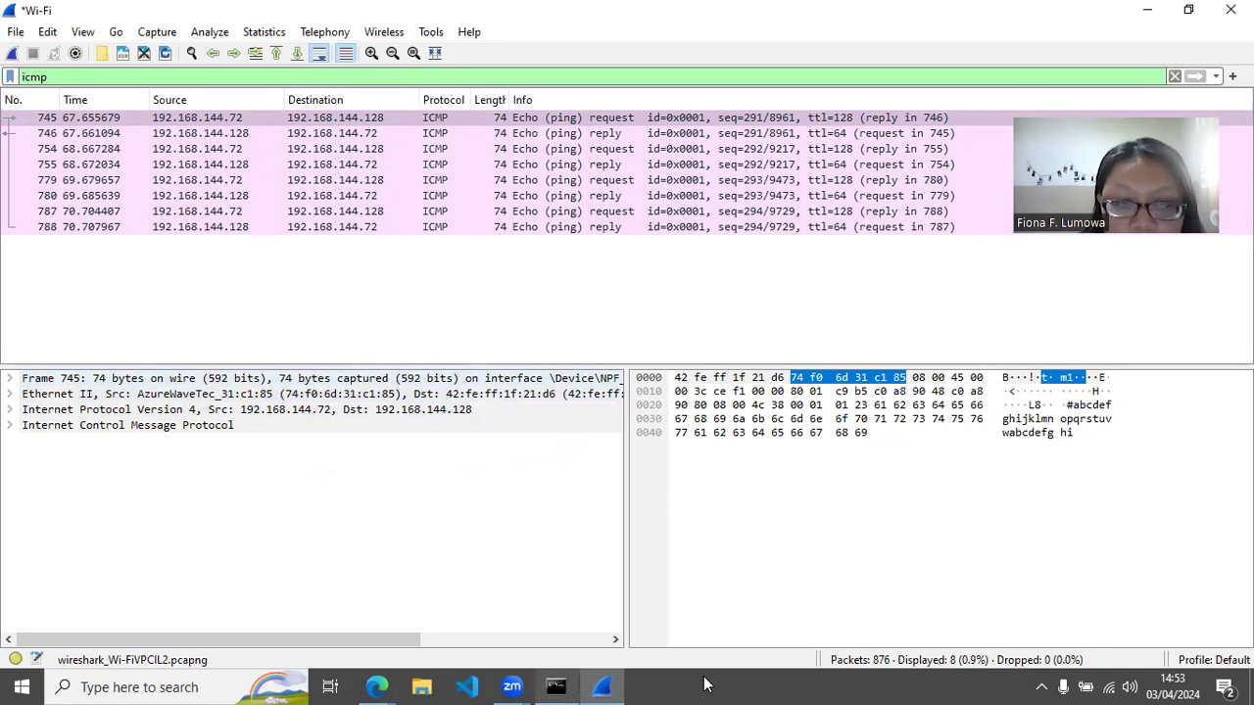
Step: Check Step 6 item c in the lab PDF and expand the Ethernet II section of the first echo request in Wireshark
left_click(600, 685)
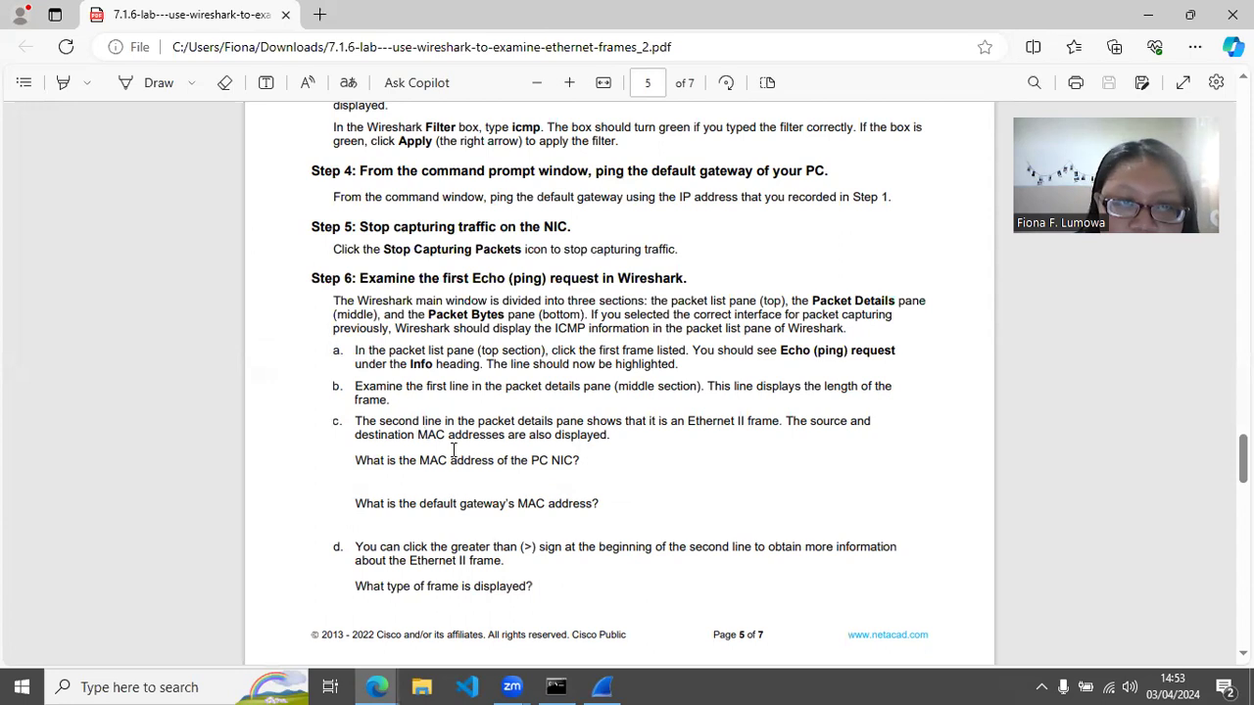
left_click(602, 687)
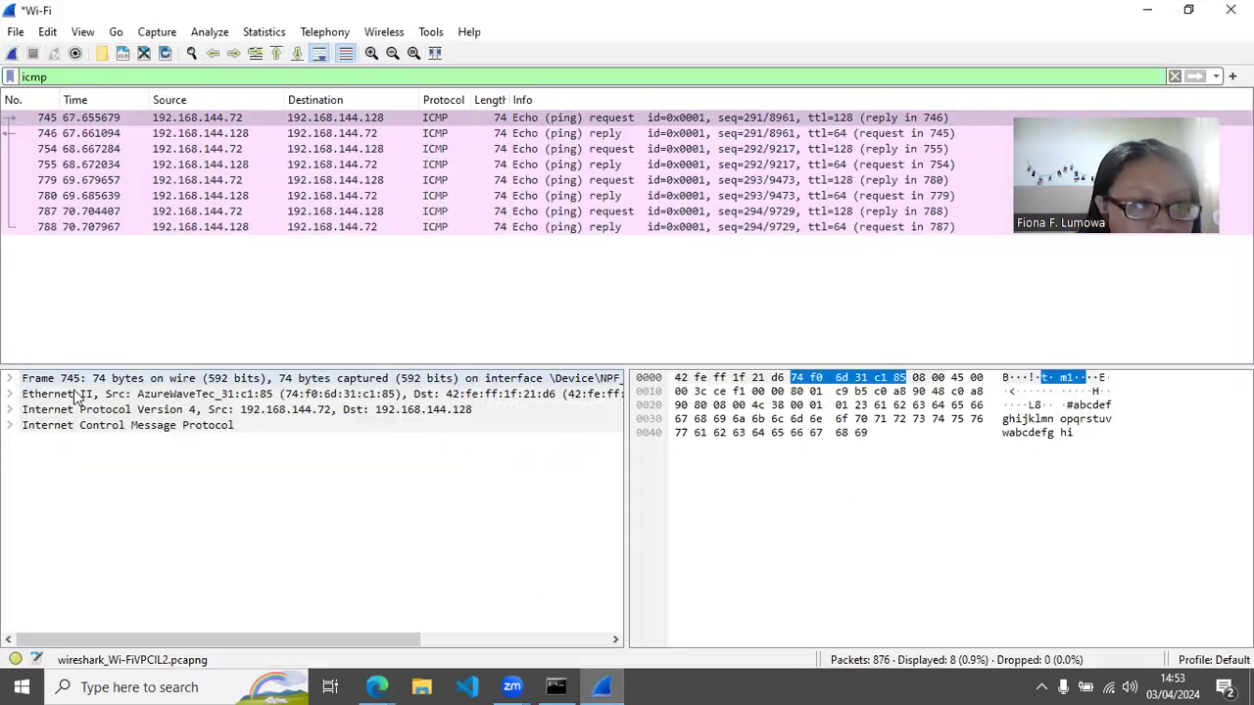
left_click(11, 394)
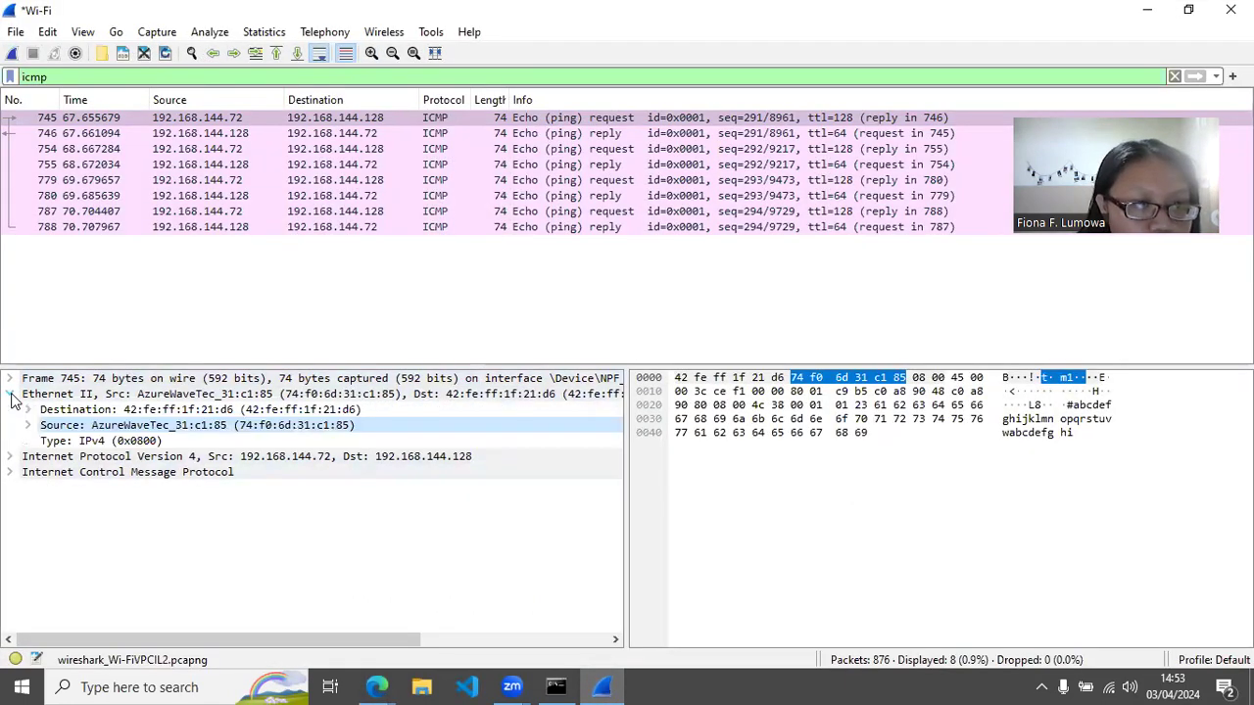
Step: Highlight the PC NIC MAC address question in the lab PDF and check the Ethernet II source address in Wireshark
left_click(604, 685)
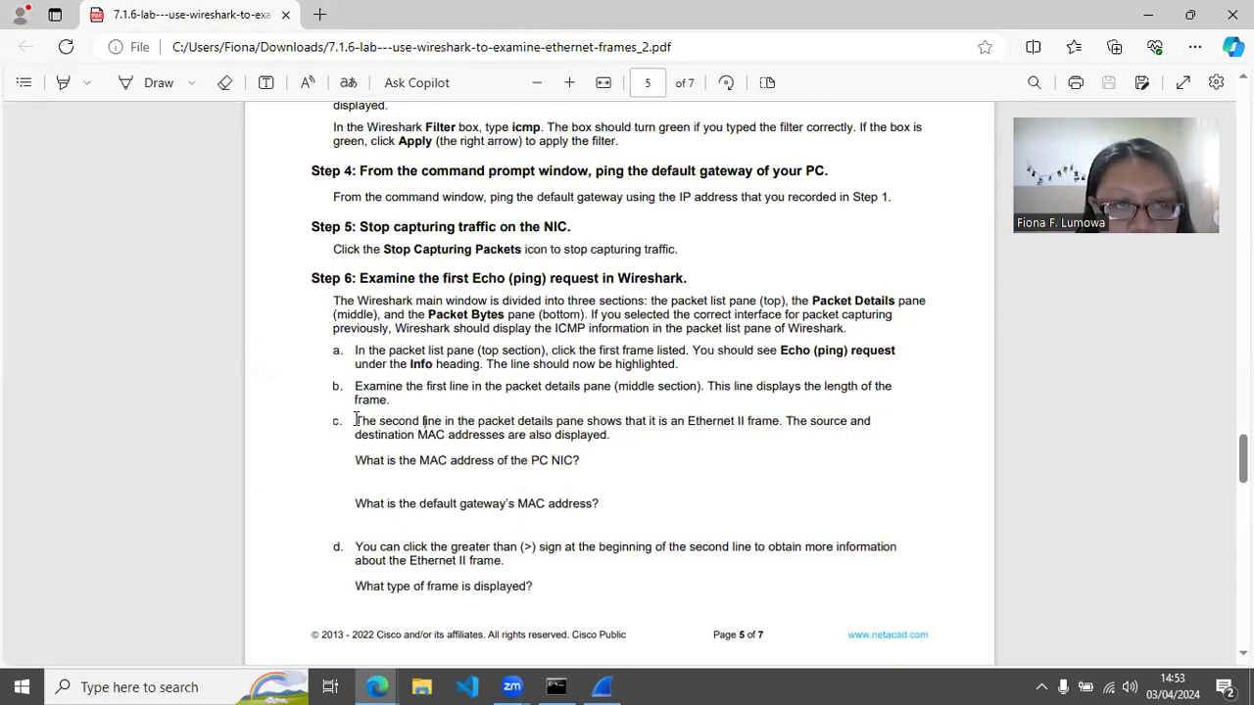
left_click_drag(357, 421, 387, 434)
left_click(387, 434)
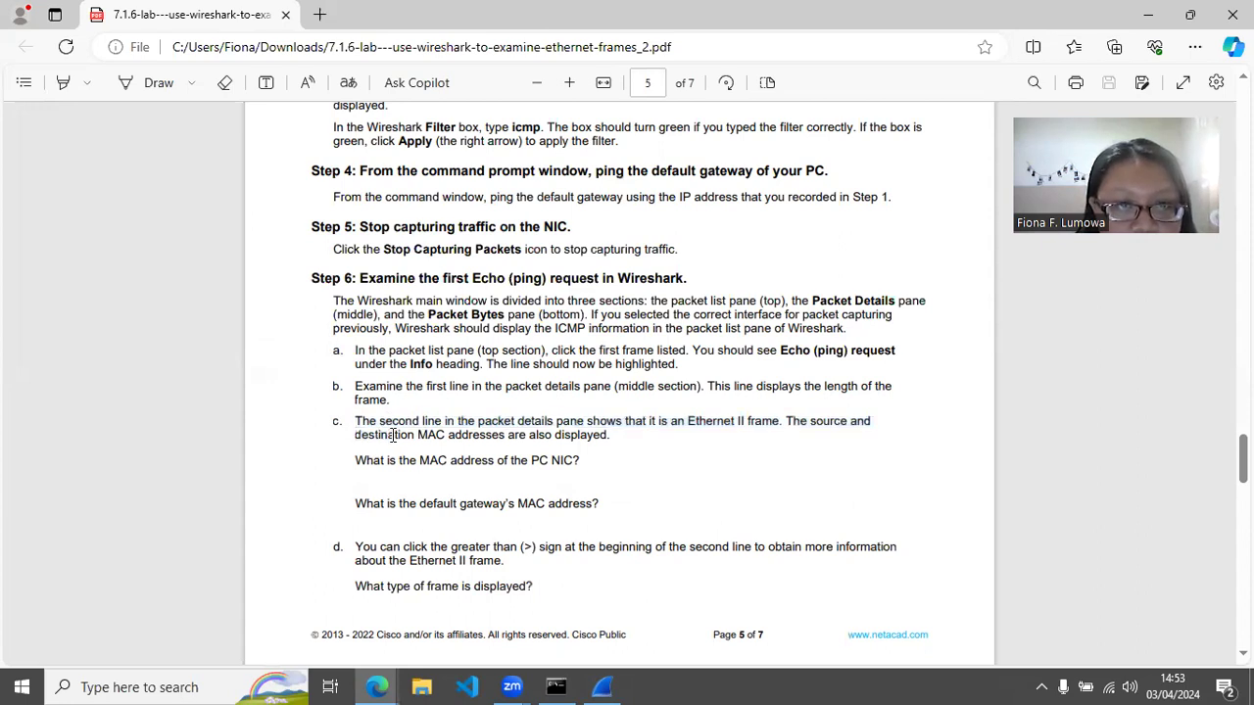
left_click_drag(355, 461, 586, 477)
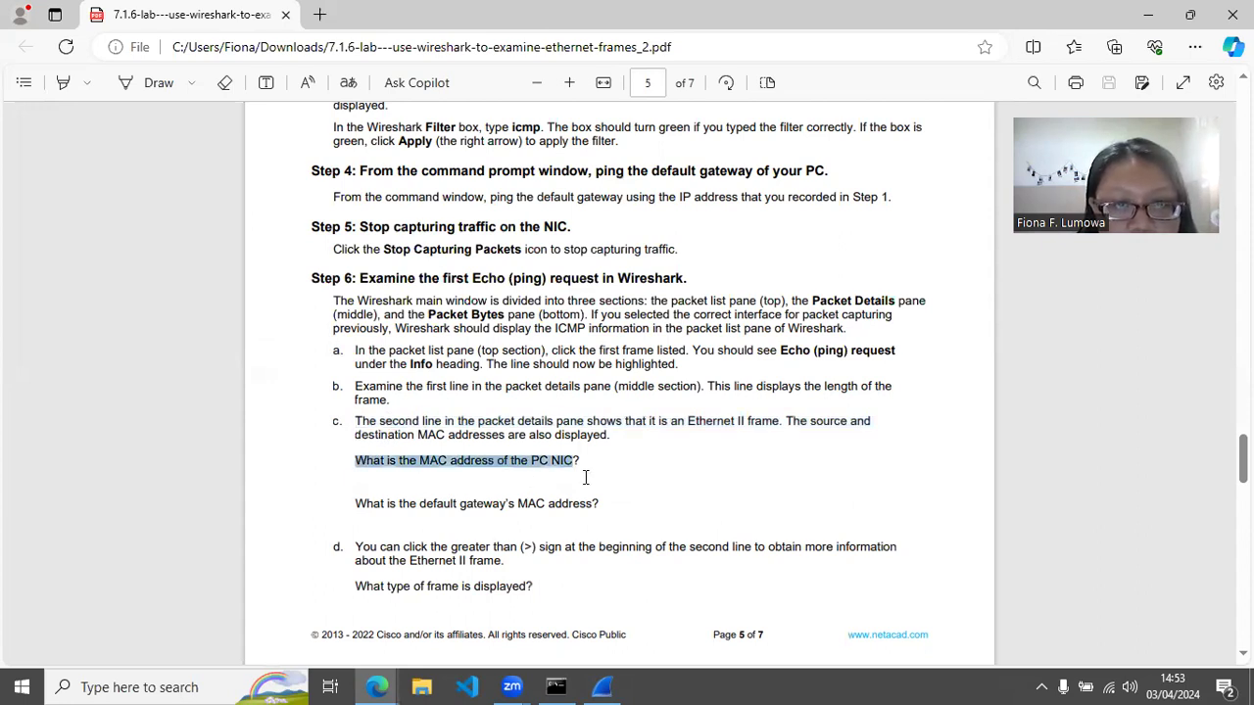
left_click(609, 686)
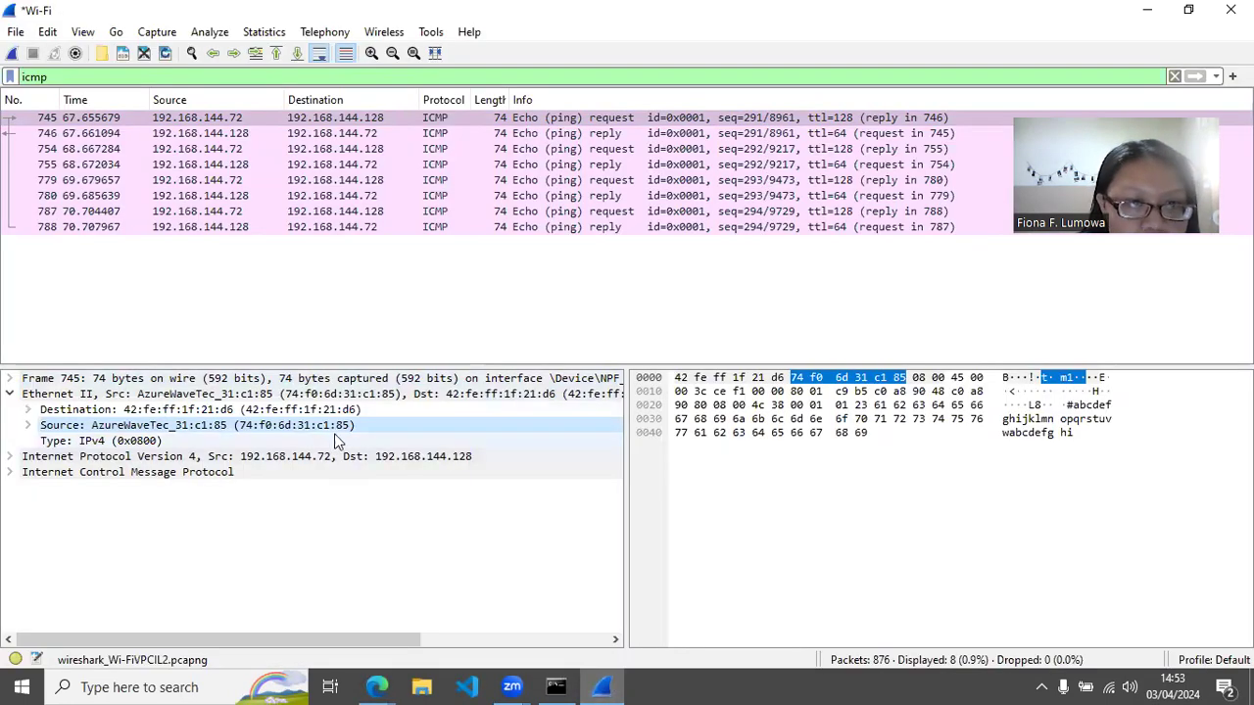
Step: Highlight the default gateway MAC address question in the lab PDF and select the Ethernet II Destination line in Wireshark
left_click(609, 686)
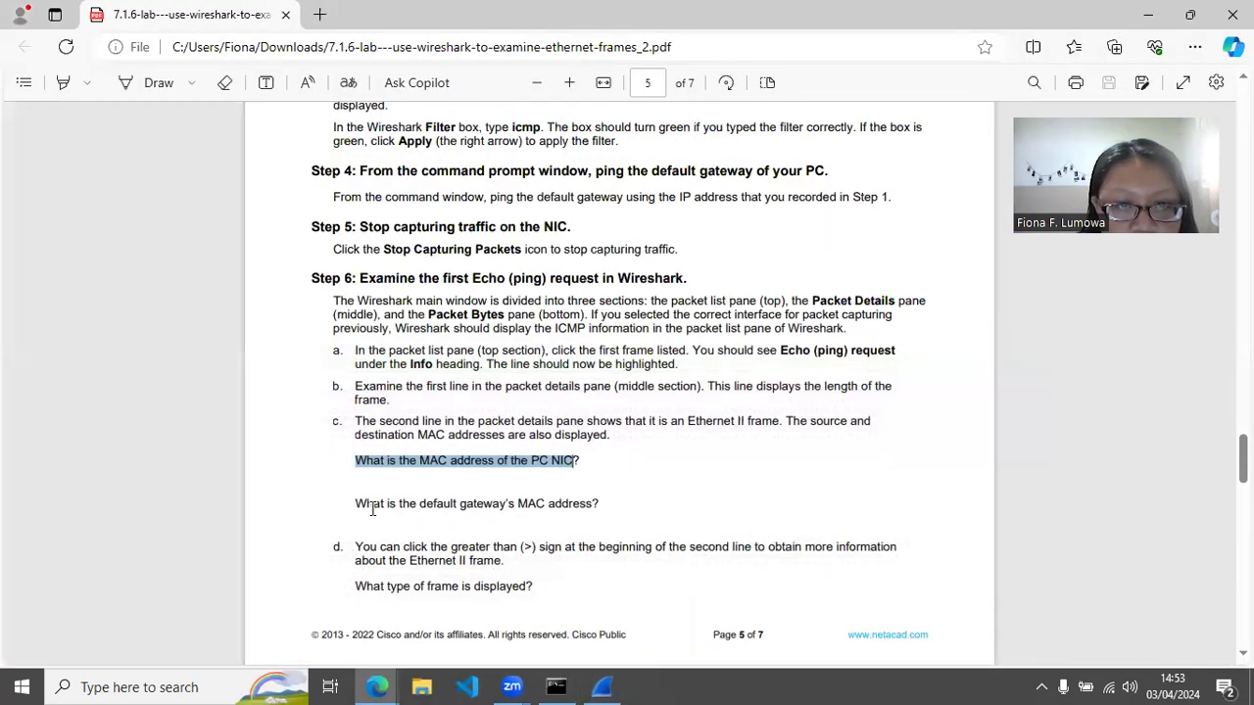
left_click_drag(365, 503, 608, 519)
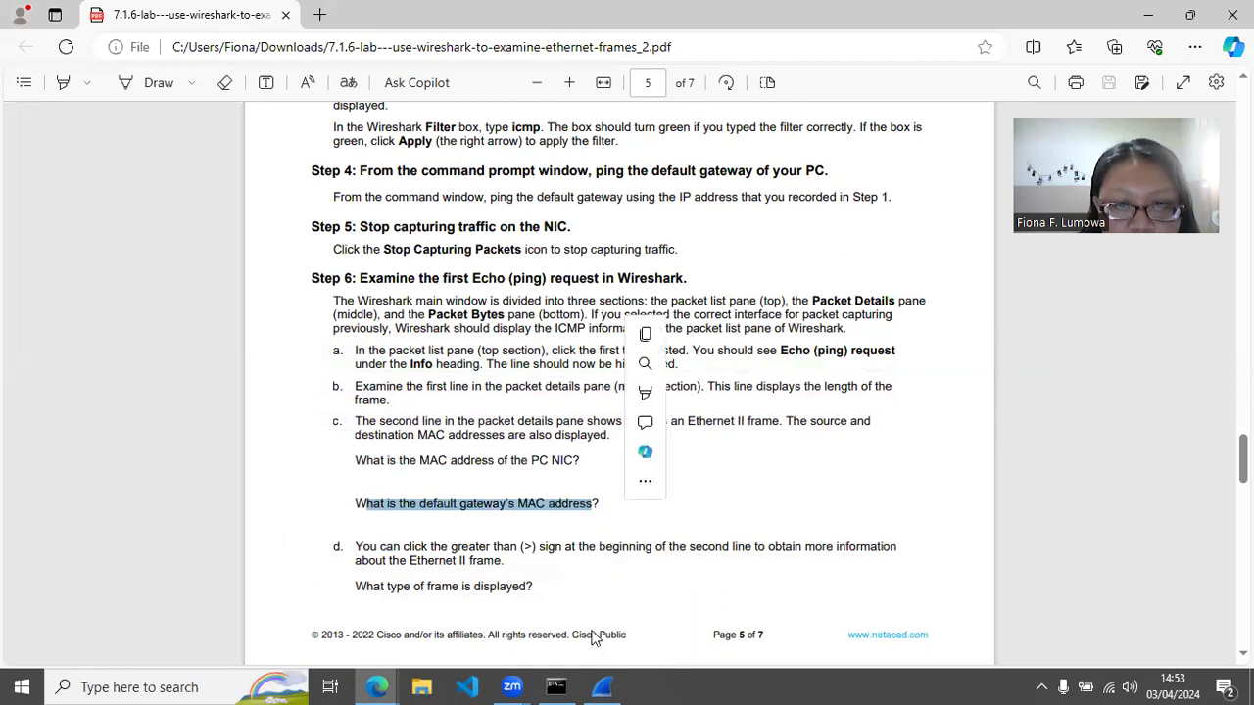
left_click(608, 686)
key("Up")
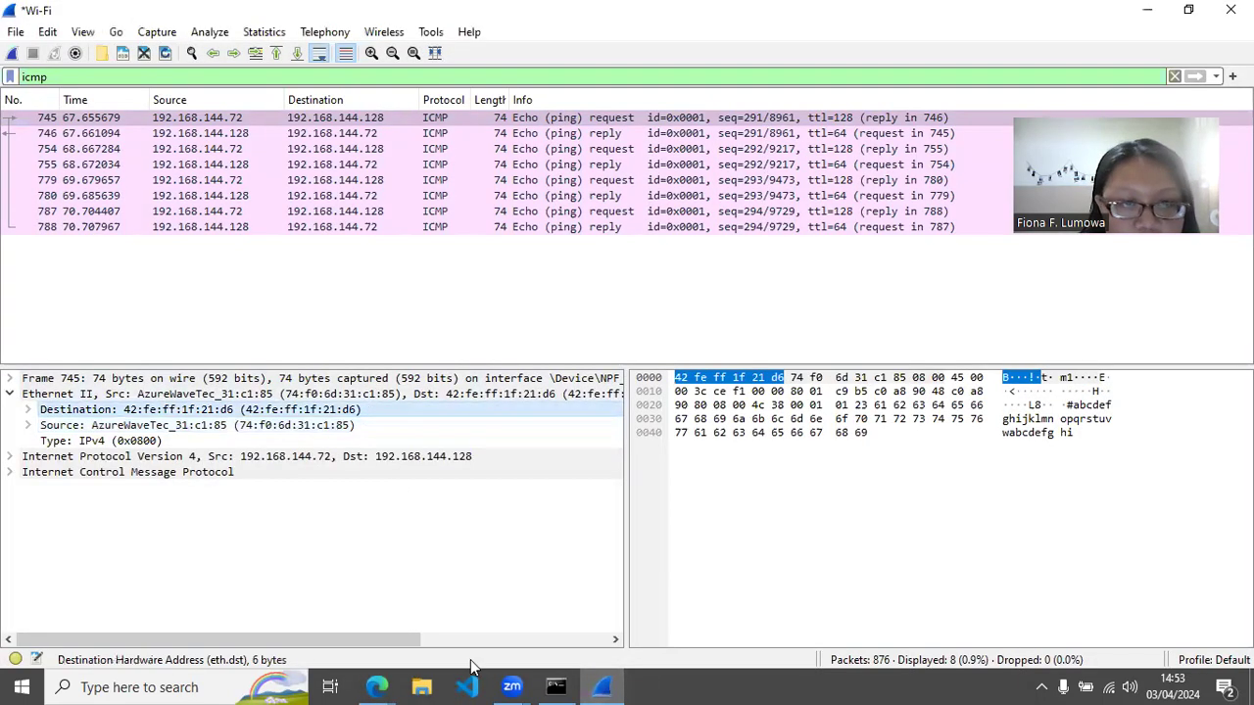
Step: Highlight Step 6 item d in the lab PDF and check the Ethernet II frame's type in Wireshark
left_click(595, 686)
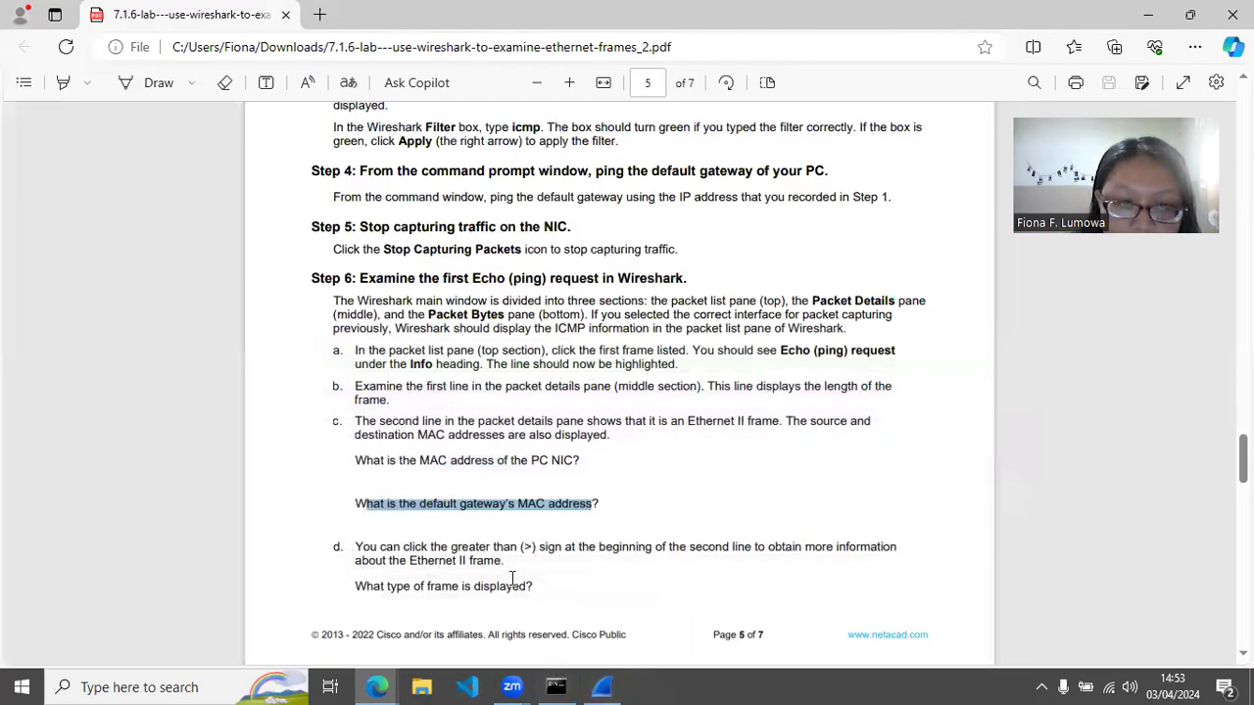
scroll(374, 364, "down", 2)
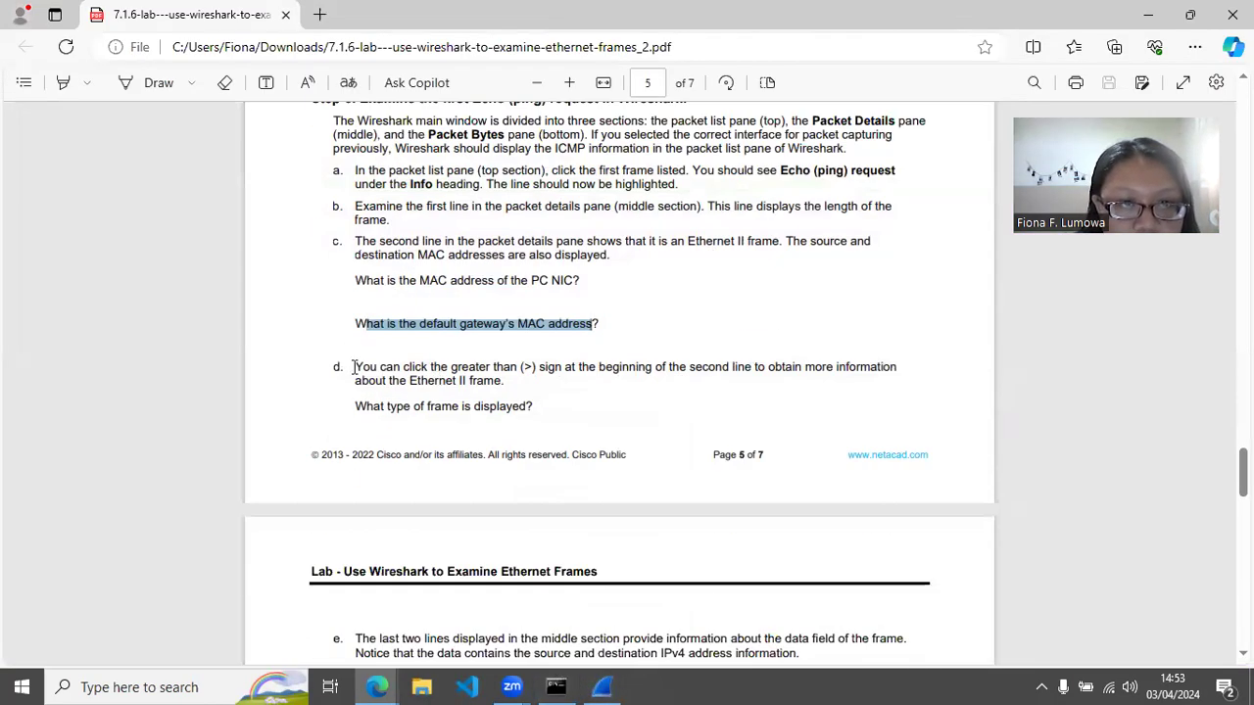
left_click_drag(356, 366, 525, 384)
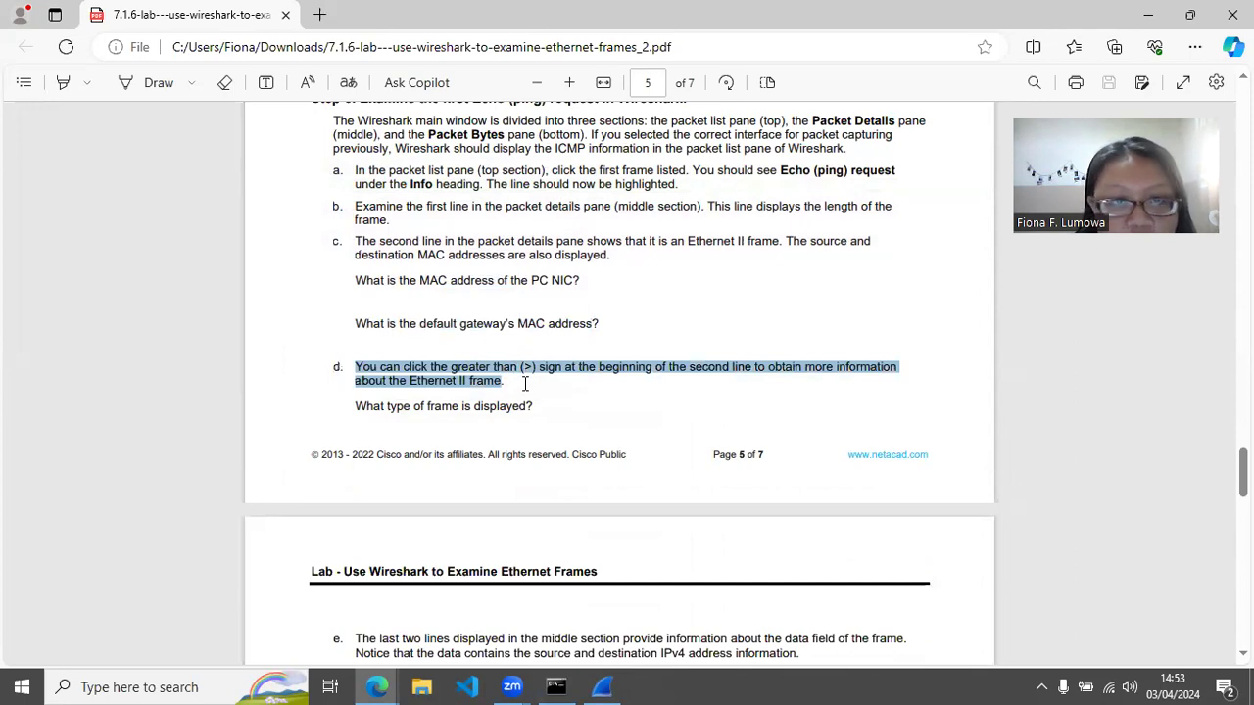
left_click(533, 399)
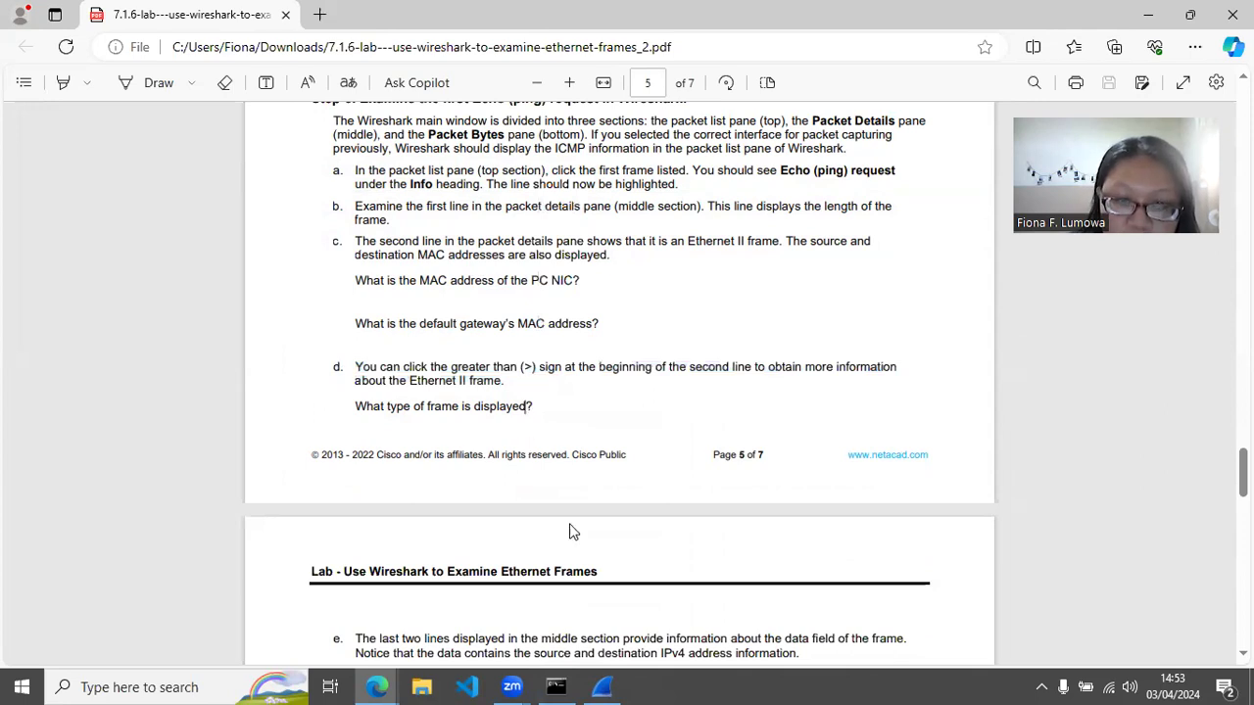
left_click(601, 686)
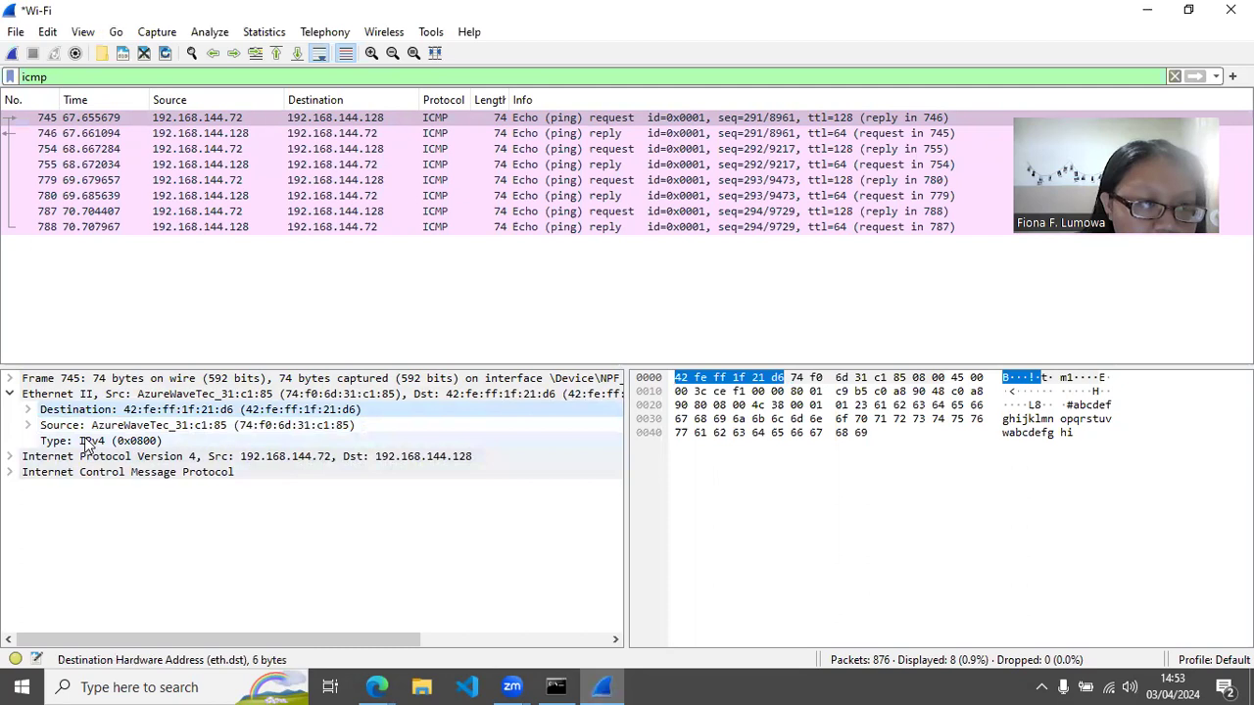
Step: Read Step 6 item e in the lab PDF, then expand Internet Protocol Version 4 in Wireshark and select its Source Address
left_click(376, 686)
left_click(464, 643)
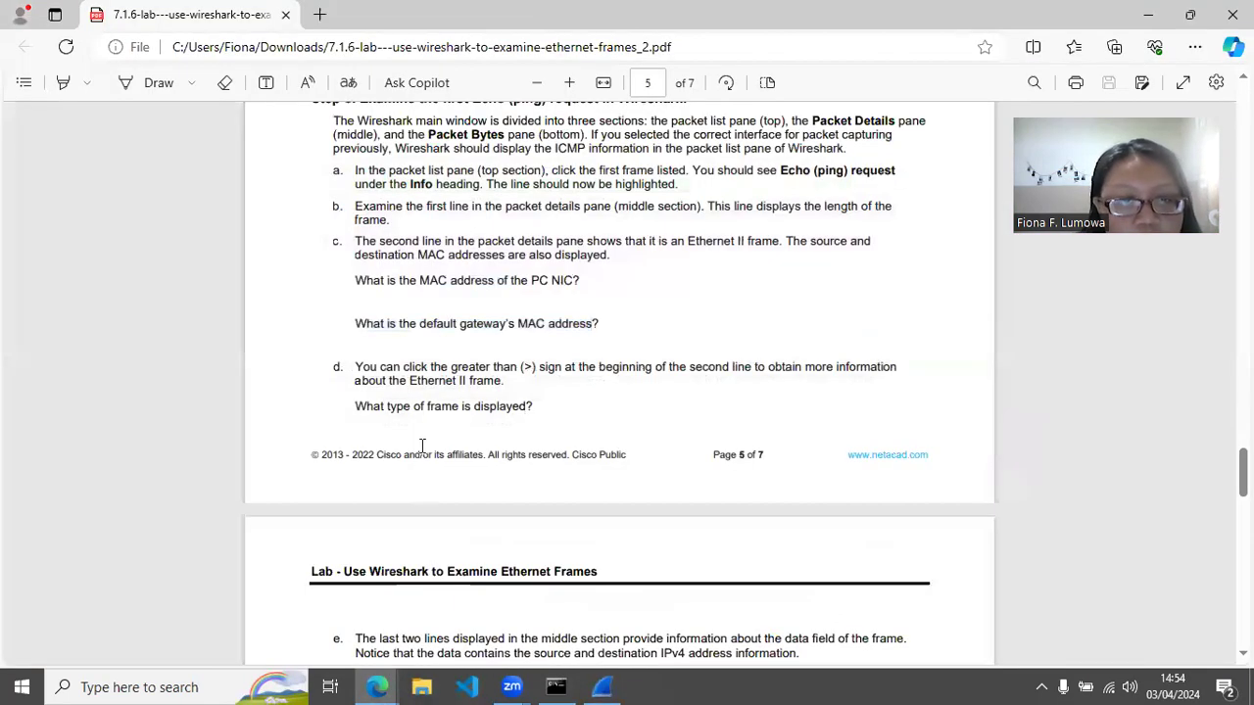
scroll(422, 445, "down", 3)
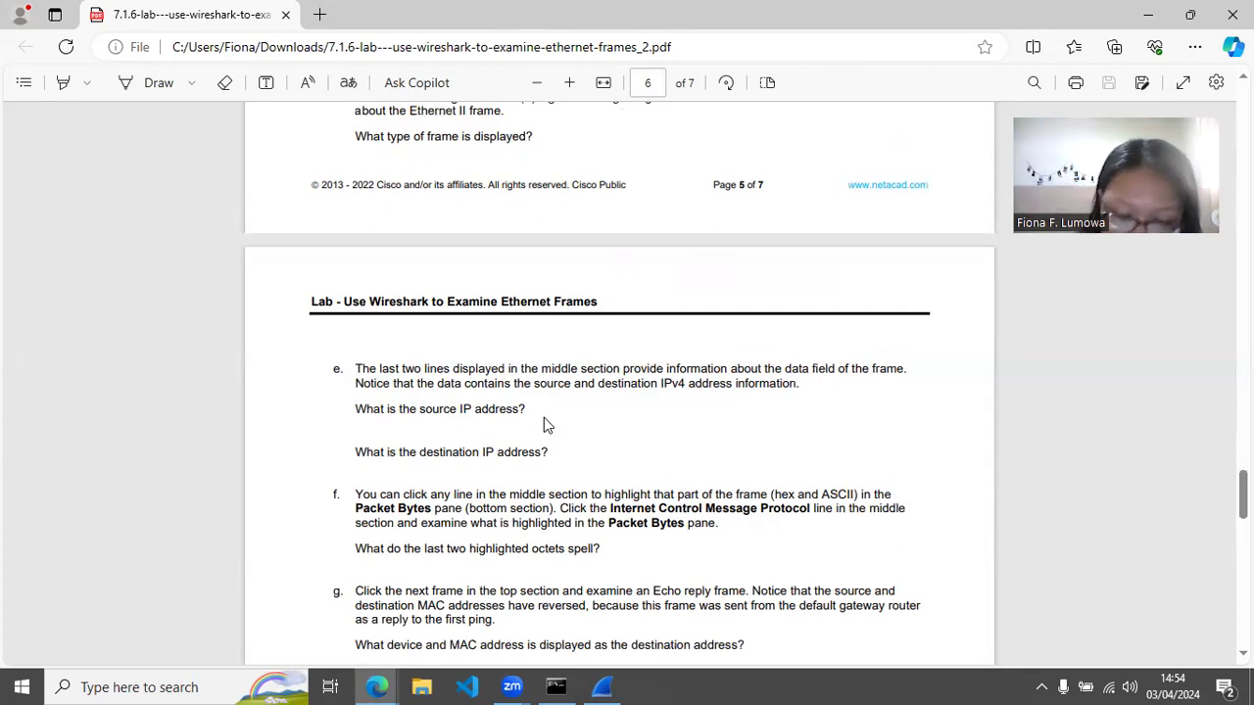
left_click(615, 686)
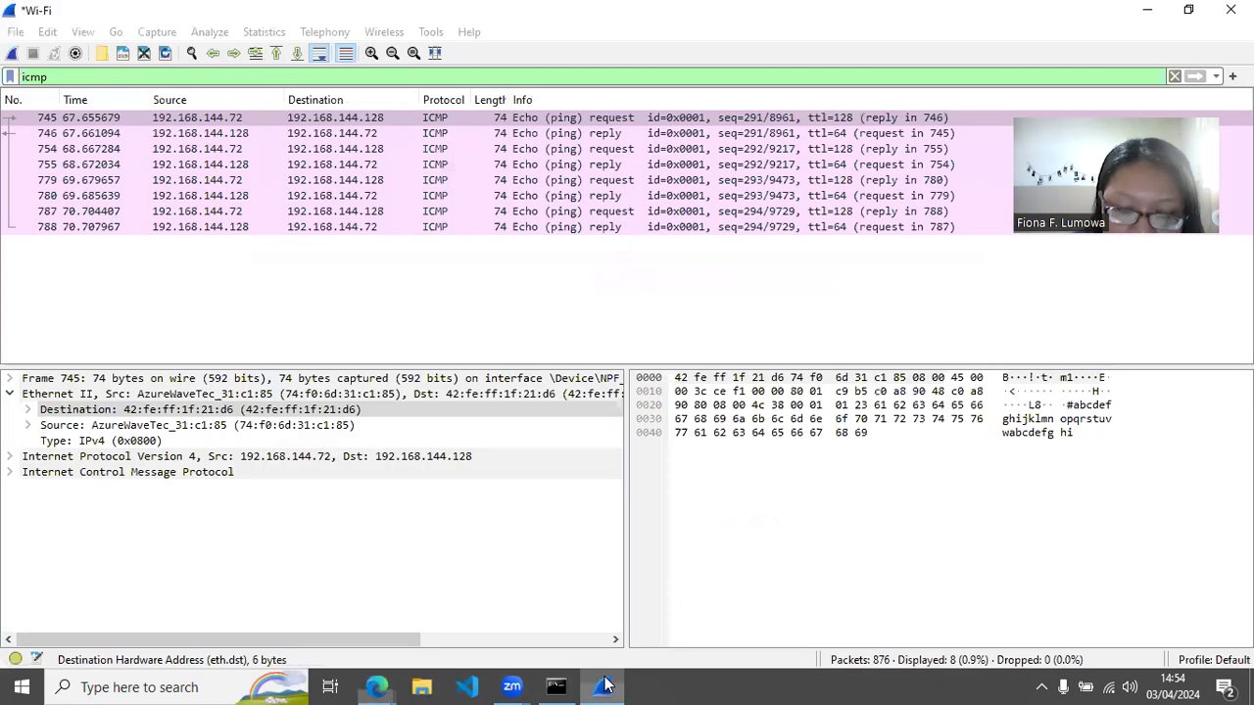
left_click(10, 457)
scroll(106, 507, "down", 2)
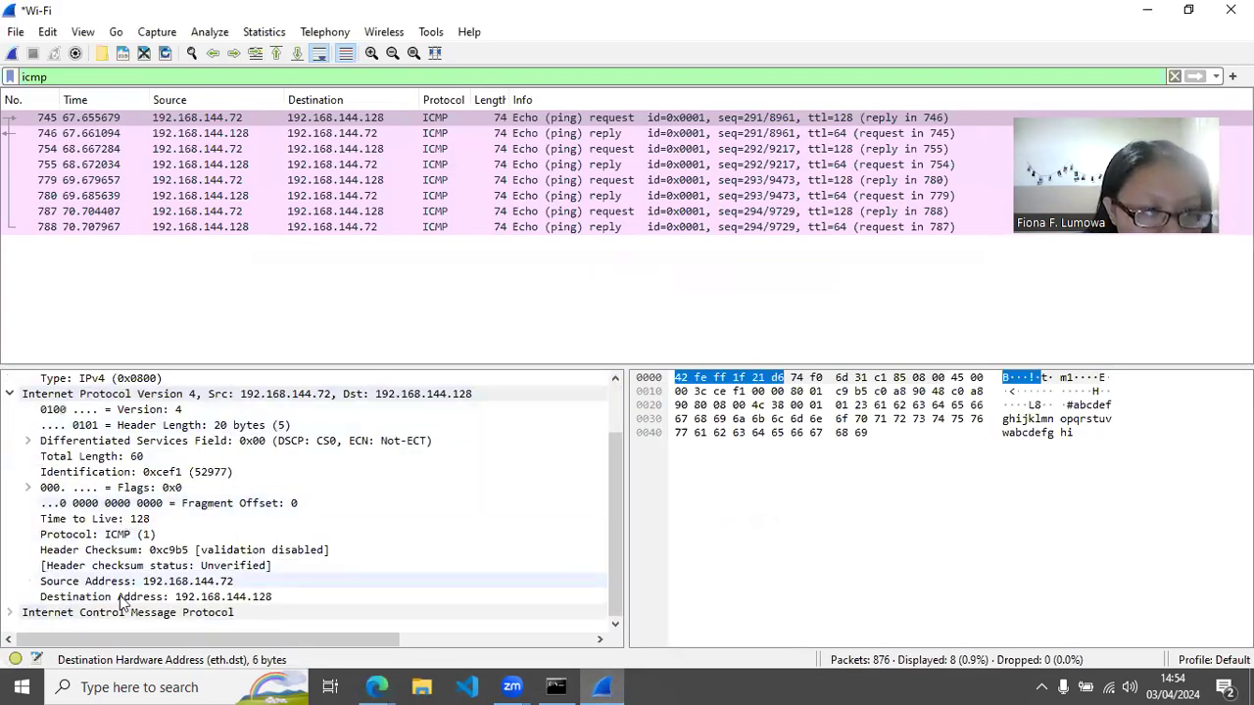
left_click(171, 585)
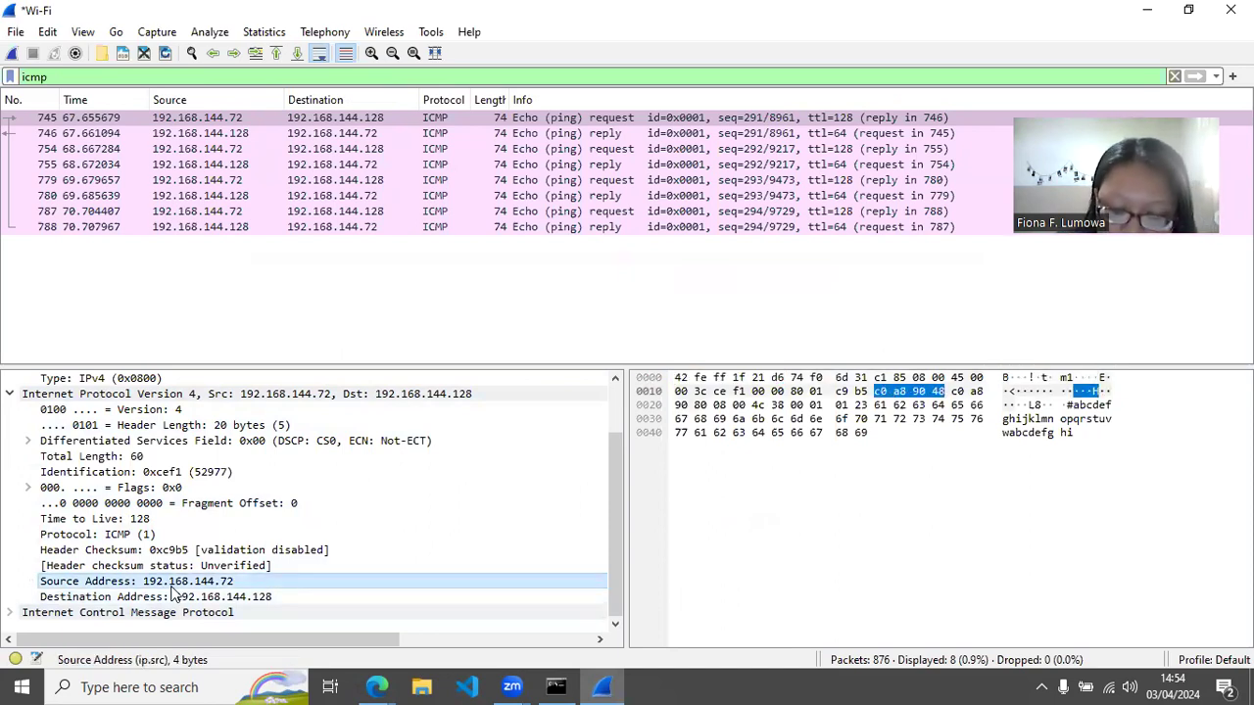
Step: Recheck item e in the lab PDF, select the IPv4 Destination Address in Wireshark, and return to the PDF
left_click(602, 686)
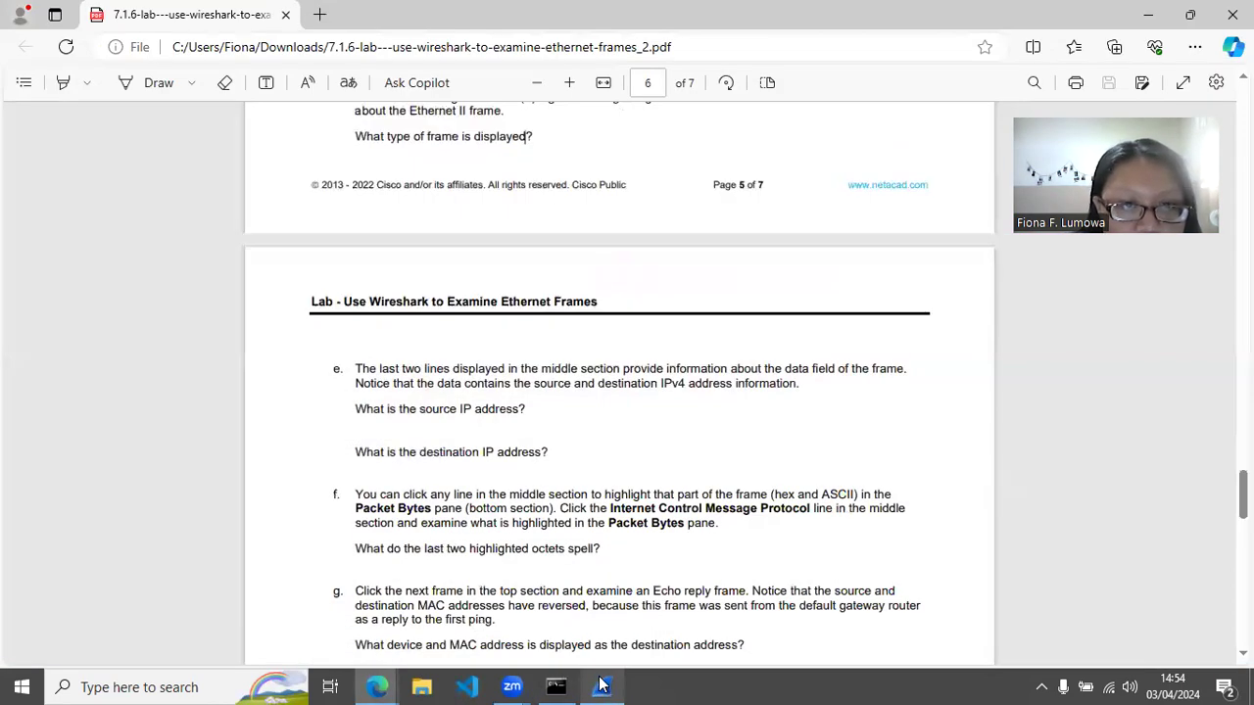
left_click(601, 686)
left_click(499, 596)
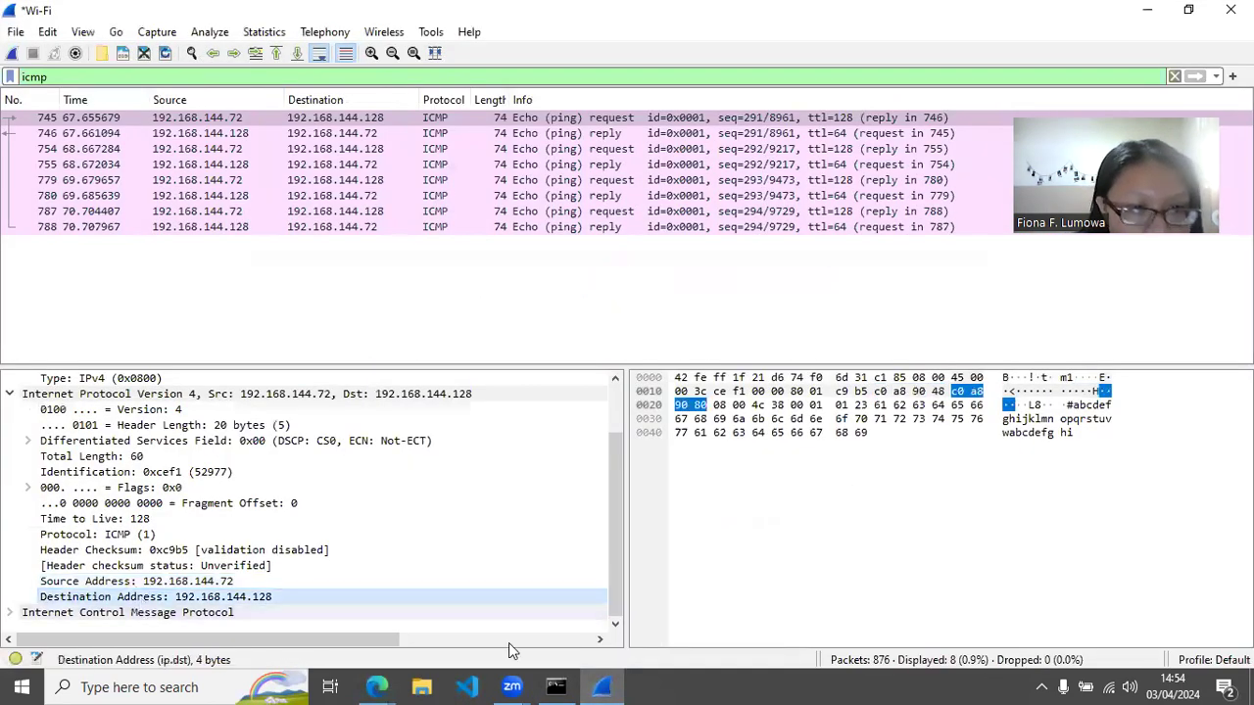
left_click(601, 686)
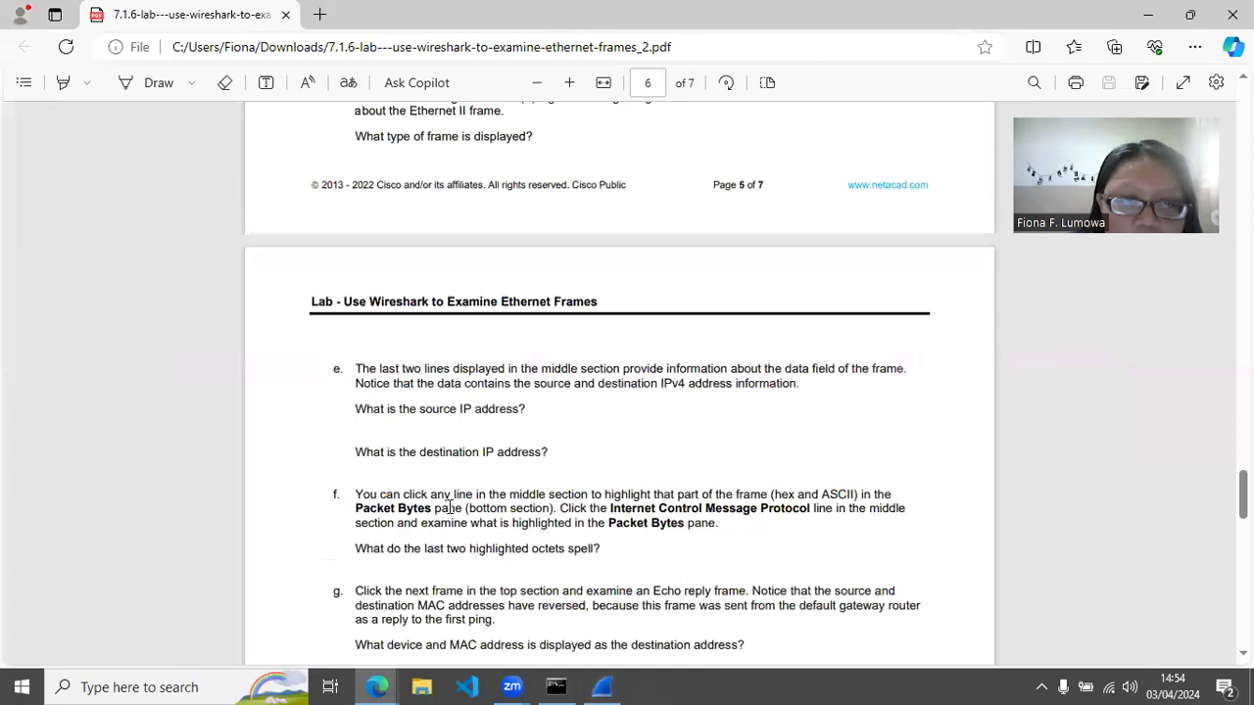
Step: Read Step 6 item f in the lab PDF, then expand Internet Control Message Protocol in Wireshark and select its data bytes
scroll(450, 507, "down", 3)
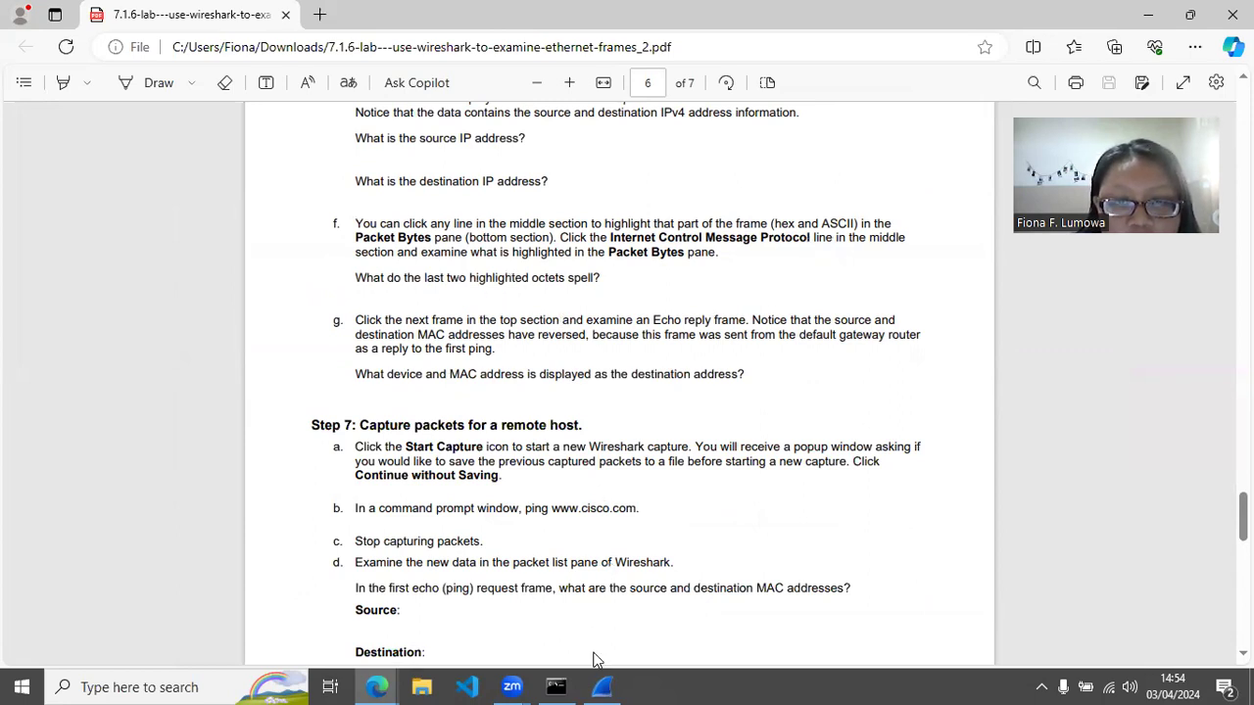
left_click(601, 685)
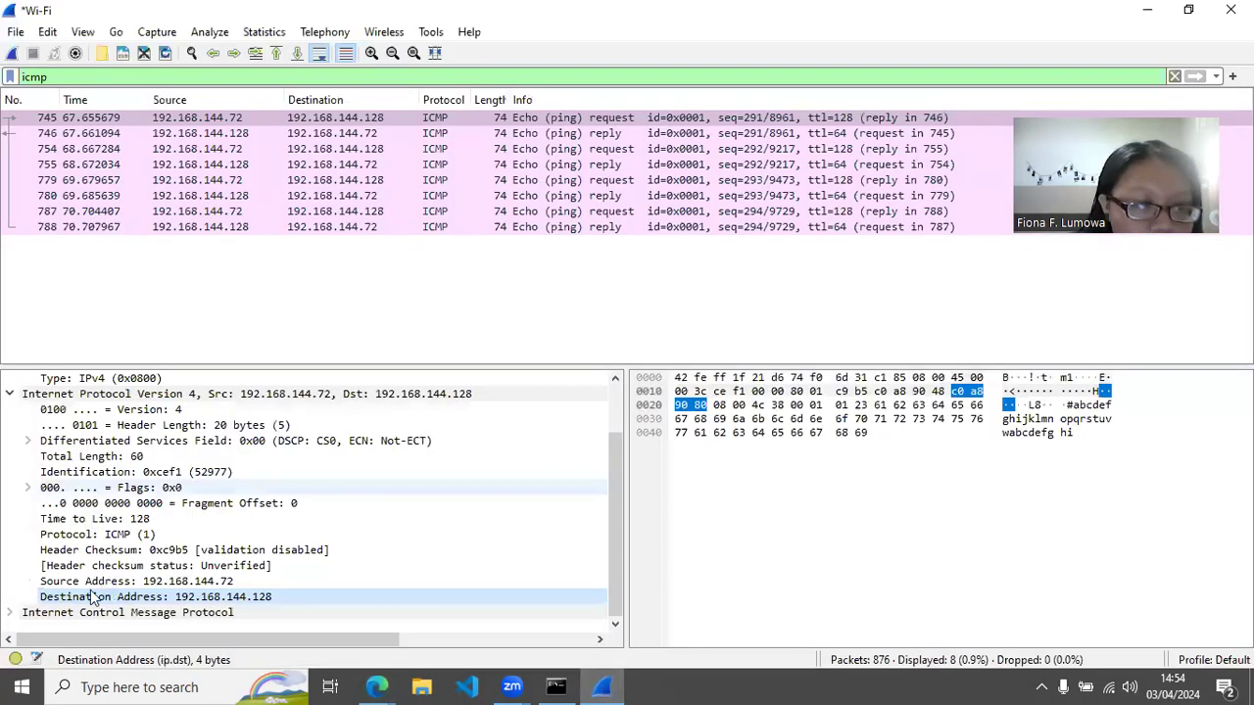
left_click(9, 612)
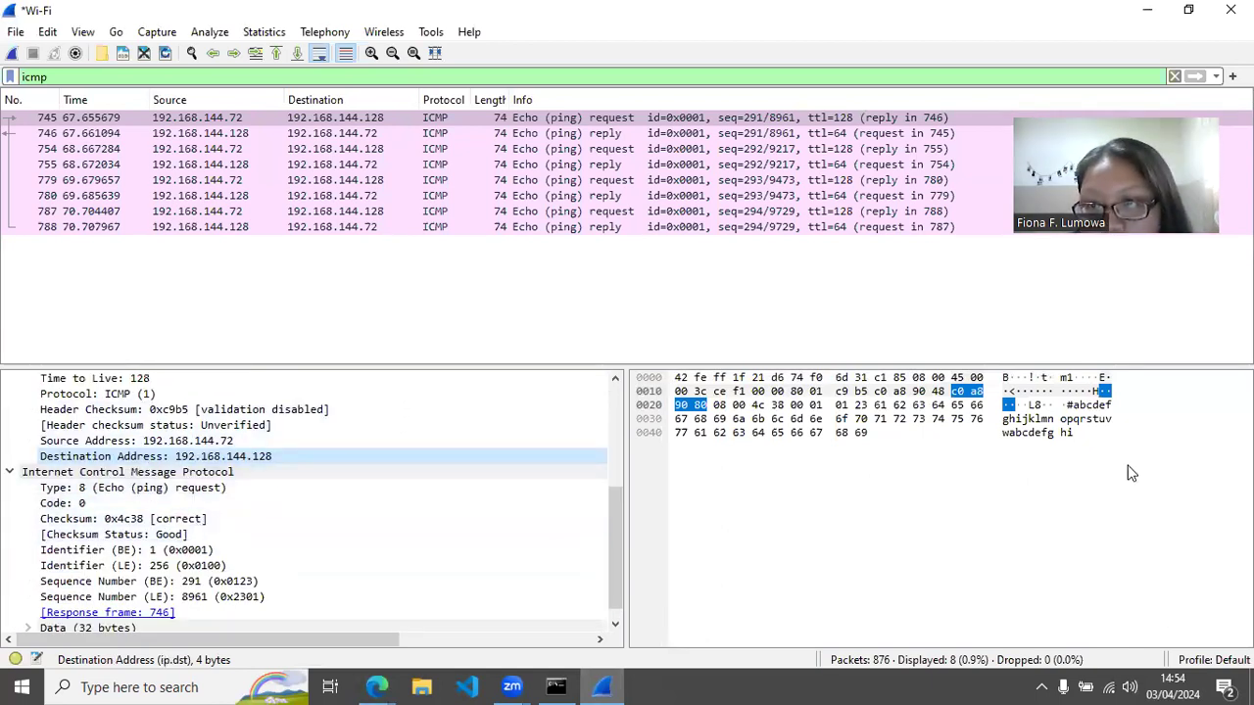
left_click(1070, 438)
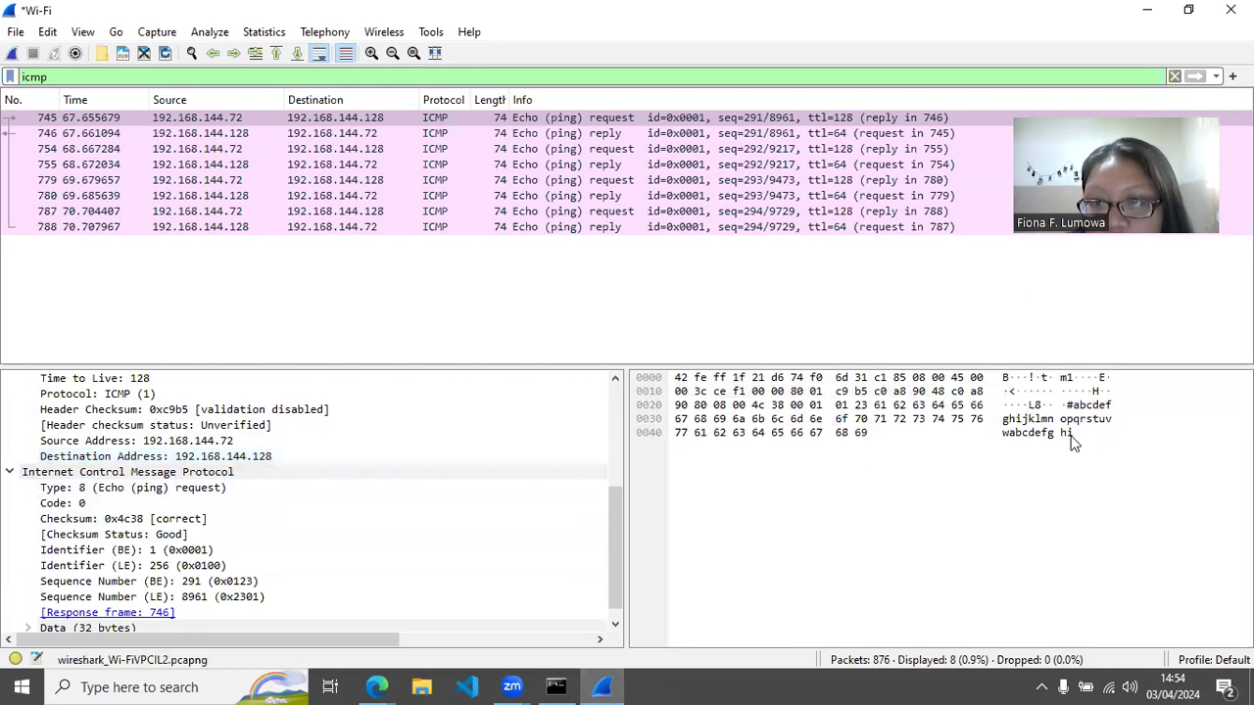
left_click(1065, 438)
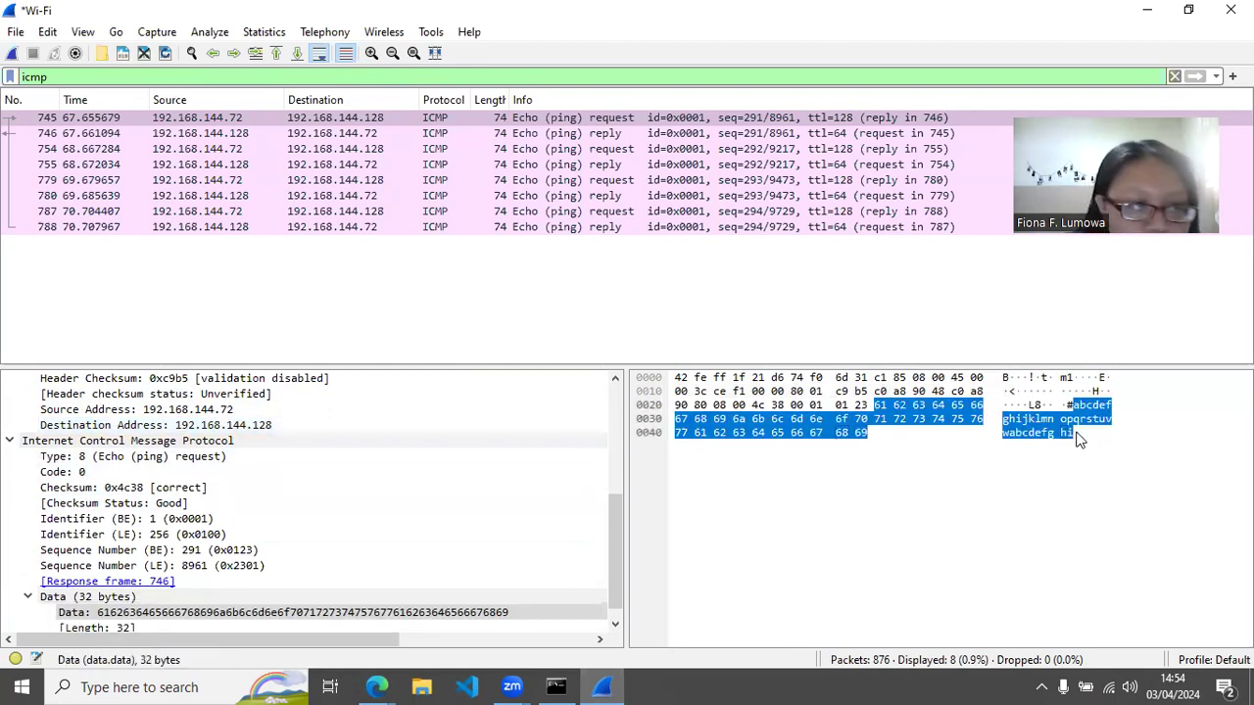
left_click(887, 519)
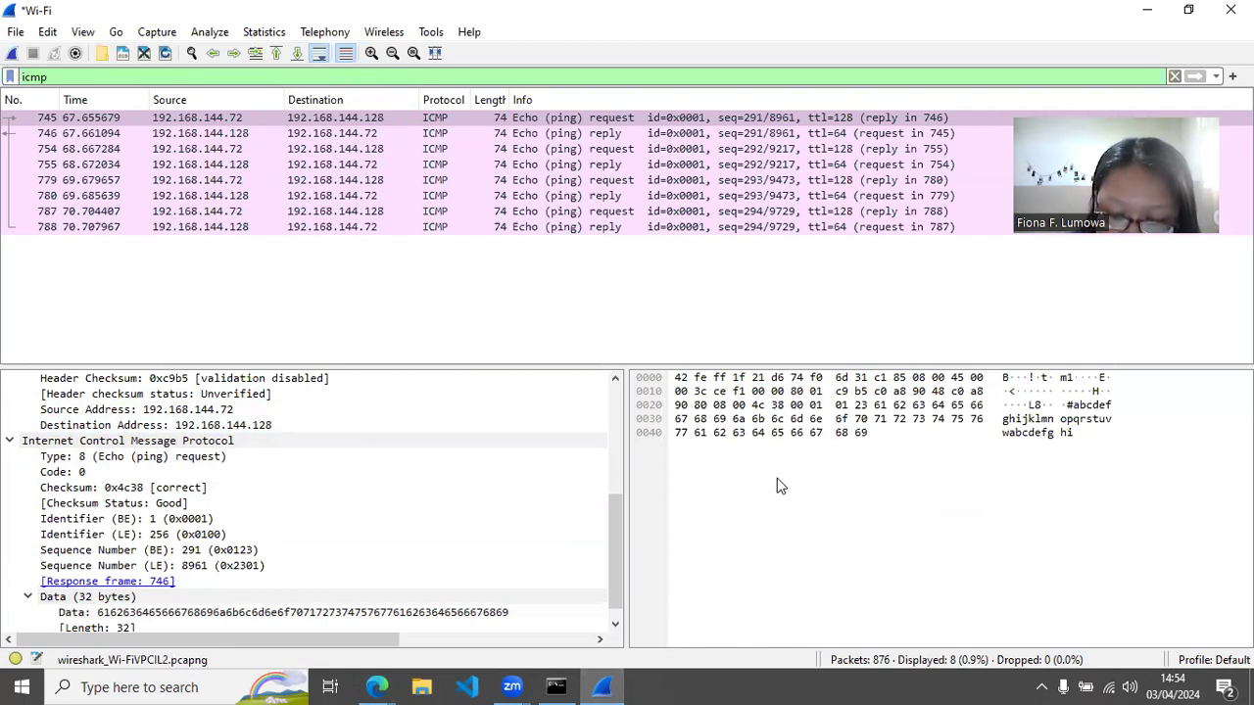
Step: Return to the lab PDF and read Step 7, highlighting its title about capturing packets for a remote host
scroll(380, 516, "down", 1)
left_click(602, 686)
scroll(538, 472, "down", 1)
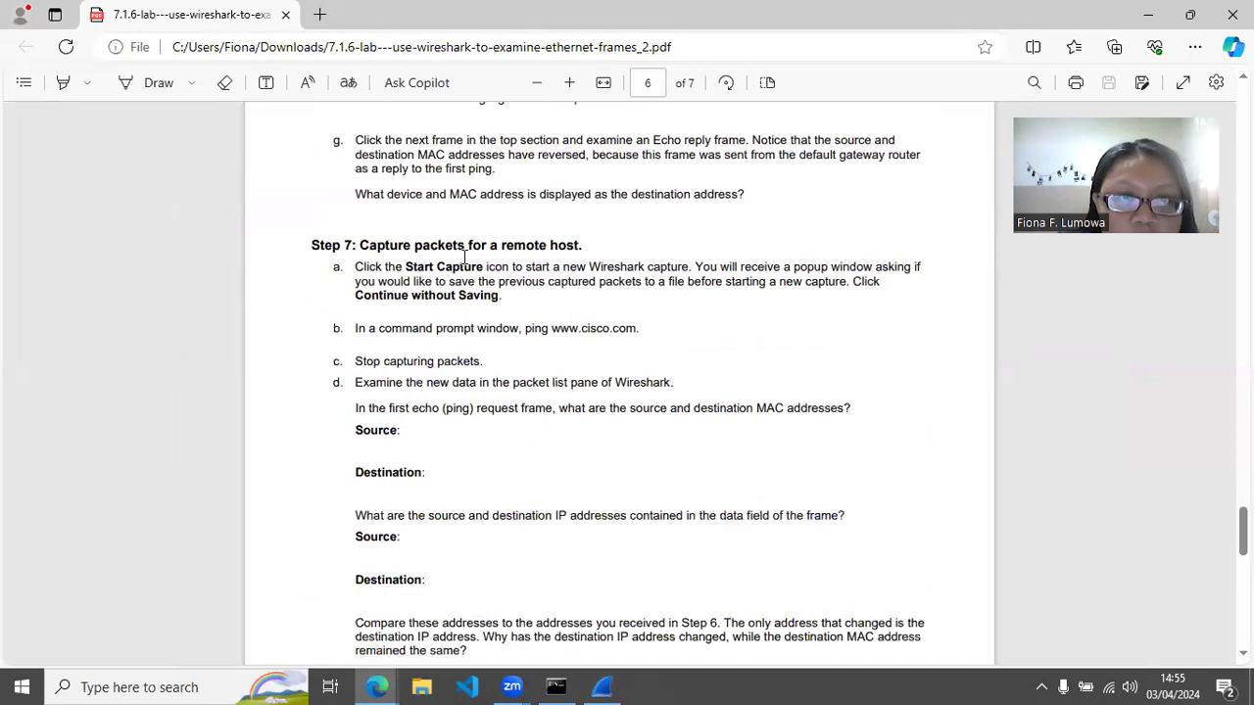
left_click_drag(361, 245, 591, 245)
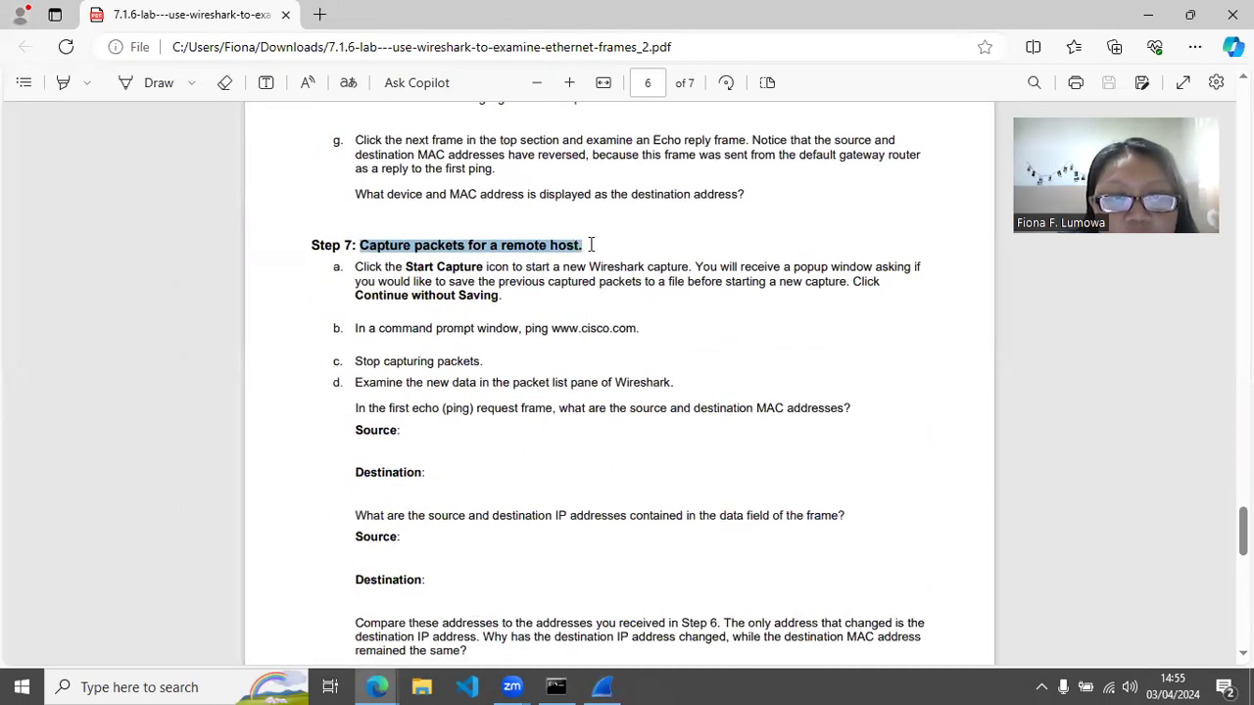
left_click(588, 243)
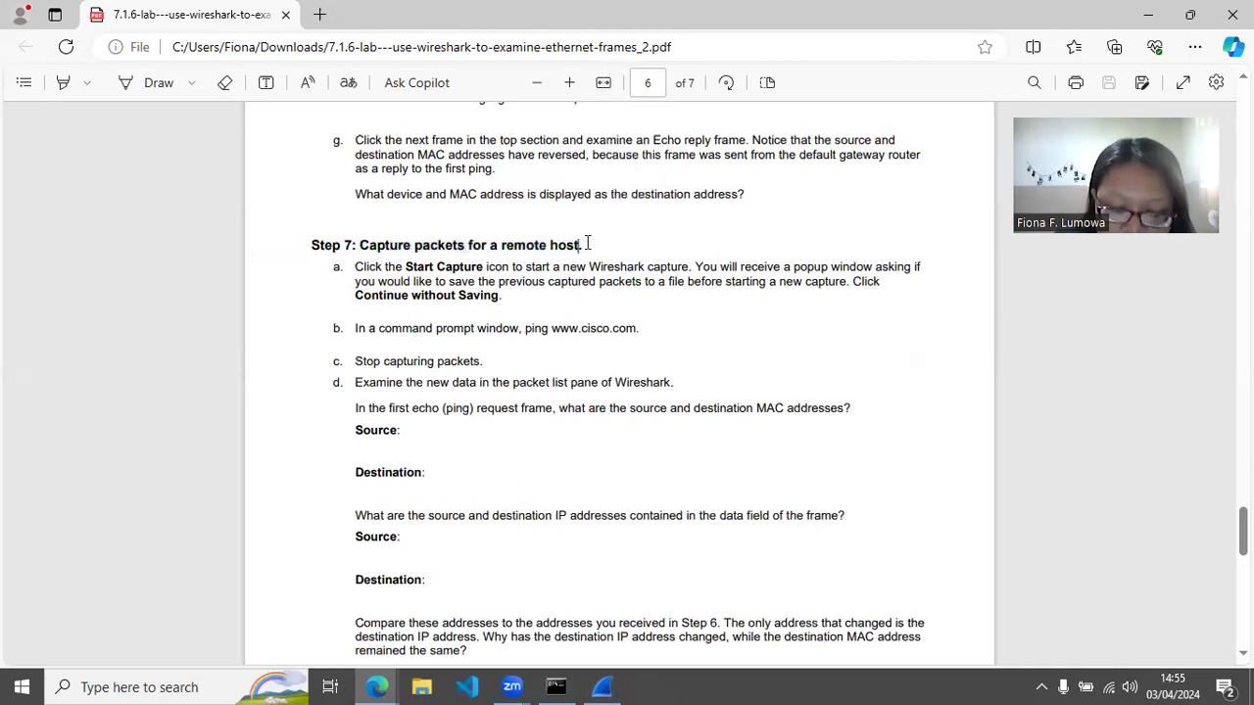
scroll(560, 245, "down", 1)
Step: Look over the existing ICMP packet list in Wireshark, then recheck the Step 7 instructions in the lab PDF
left_click(602, 687)
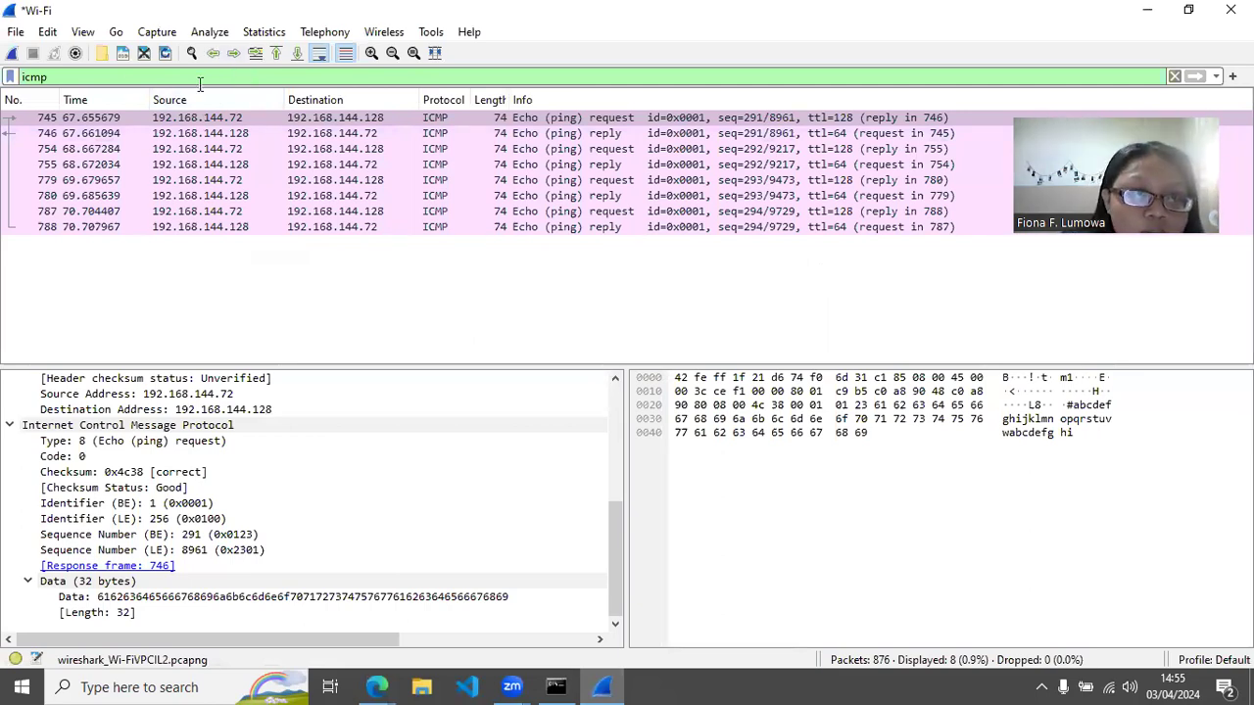
left_click(176, 294)
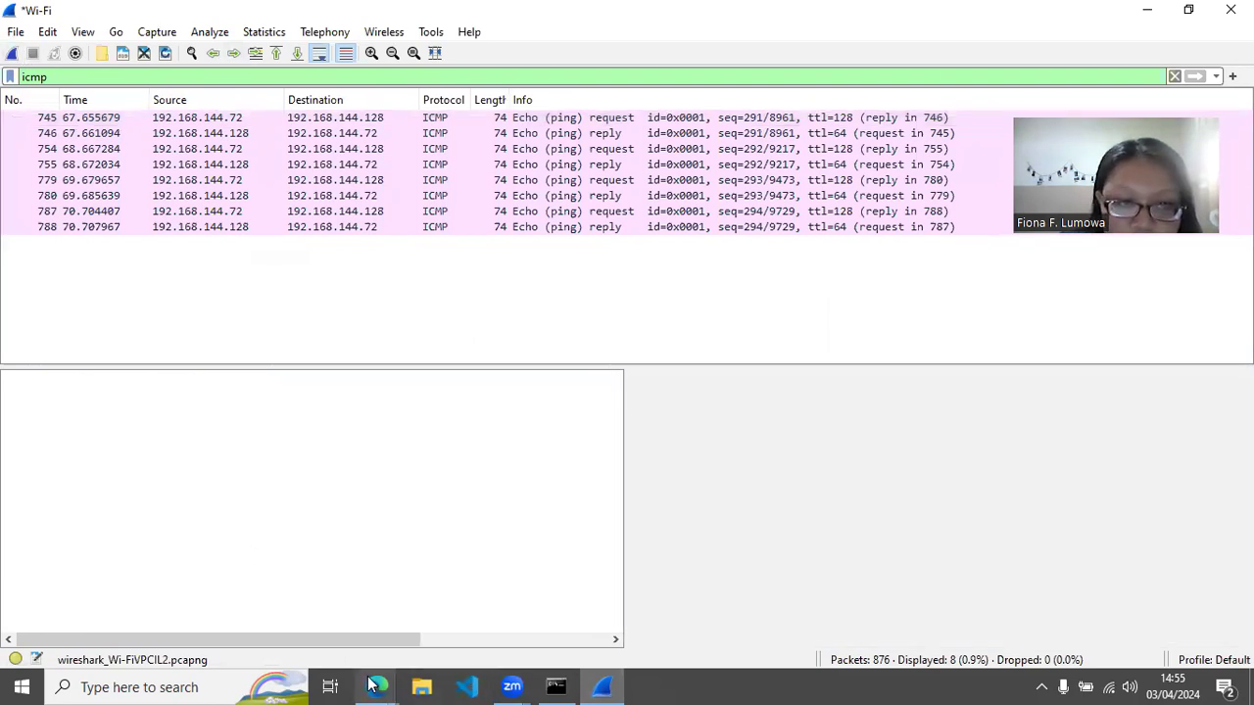
left_click(551, 685)
left_click(376, 687)
left_click(519, 630)
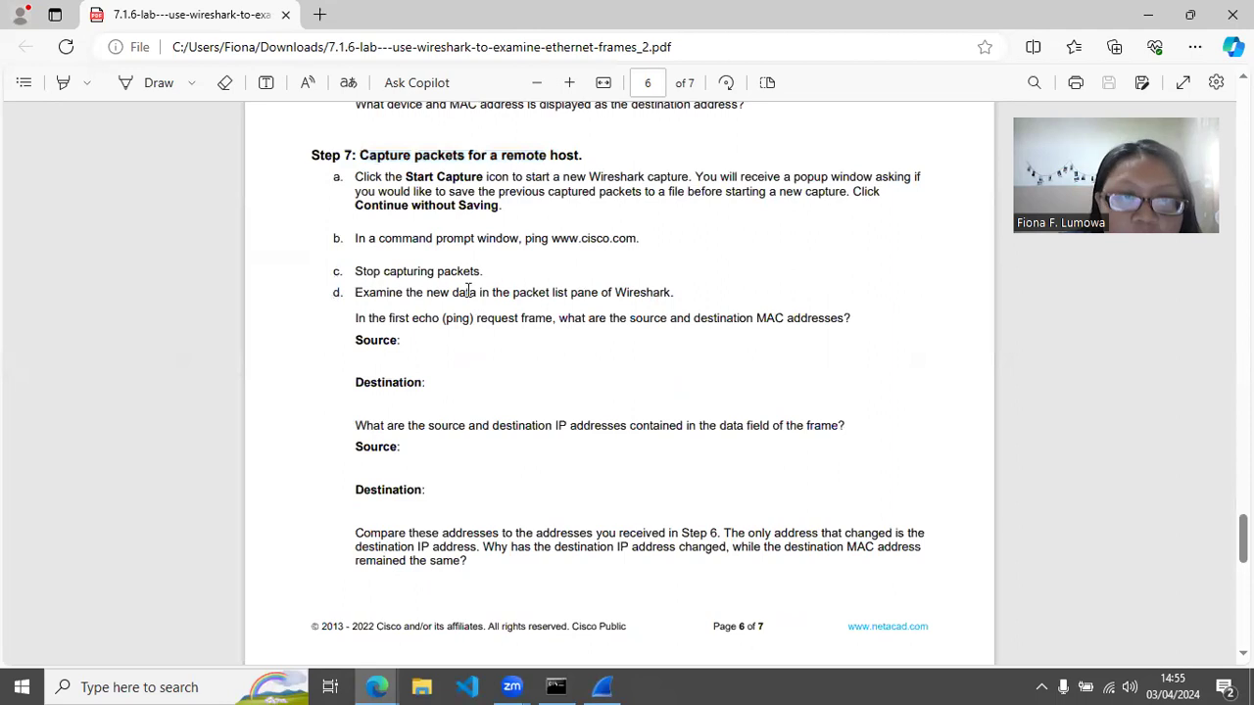
Step: Switch to Wireshark and start a new capture without saving the previously captured packets
left_click(609, 685)
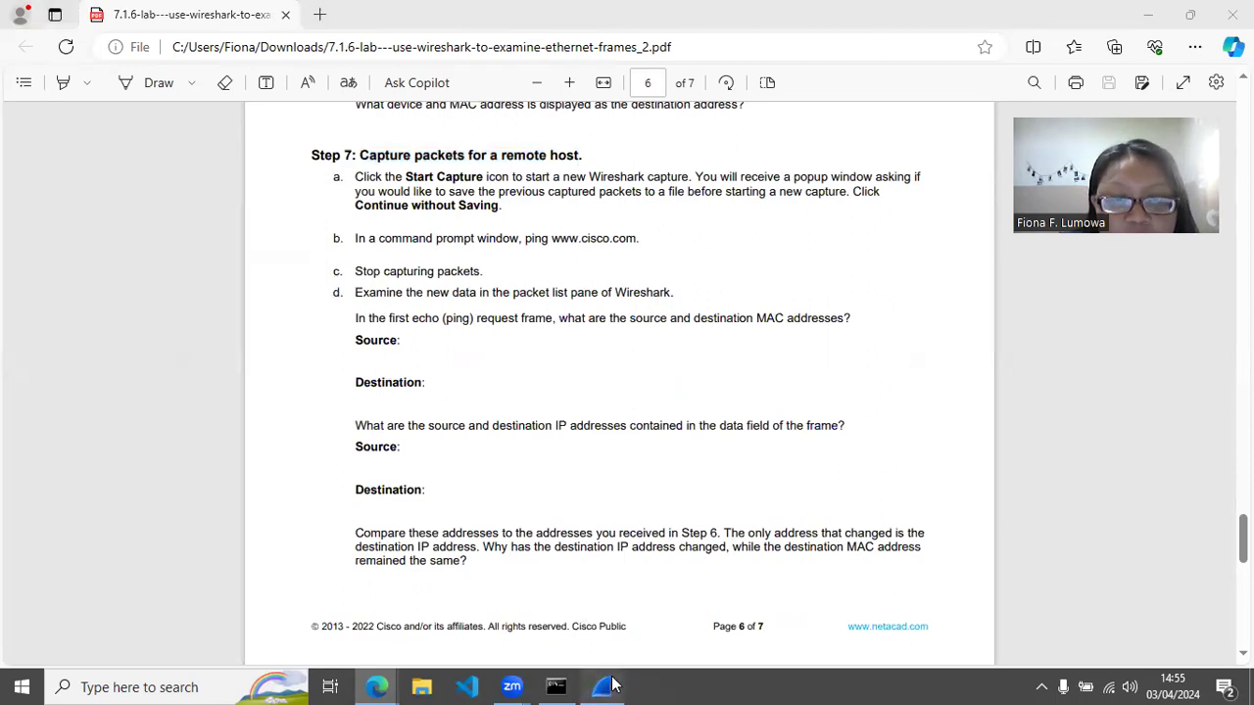
left_click(13, 54)
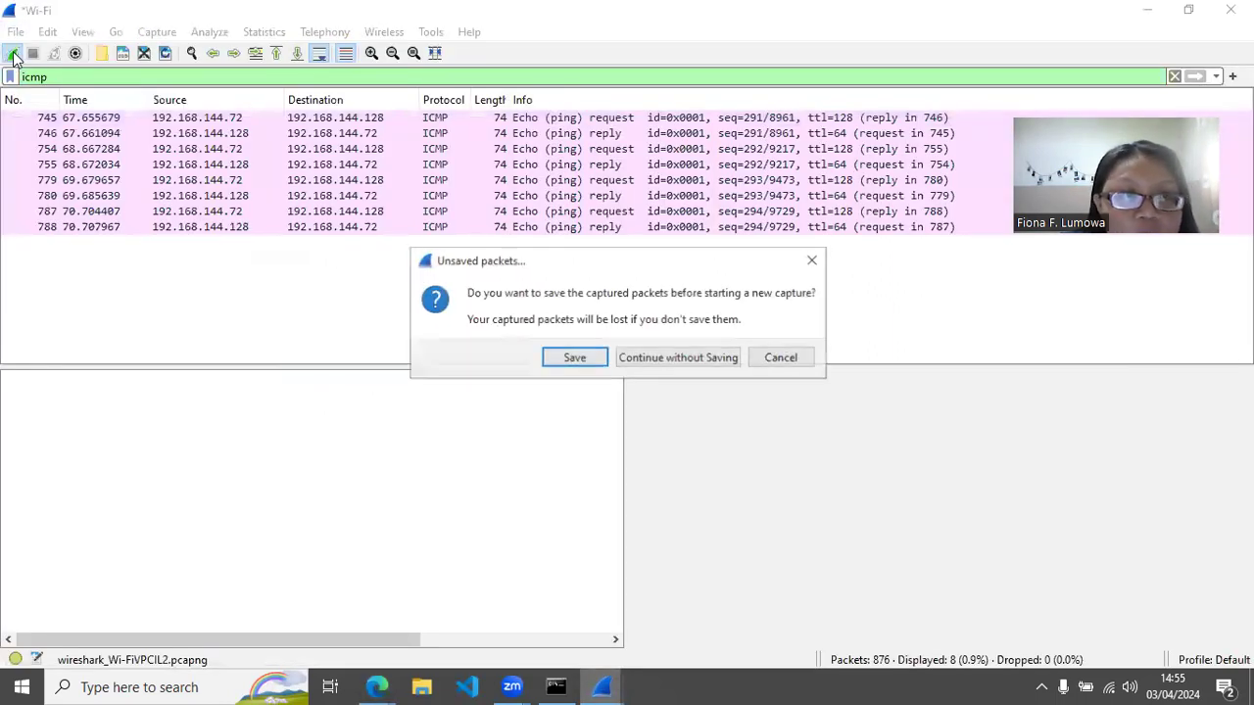
left_click(691, 368)
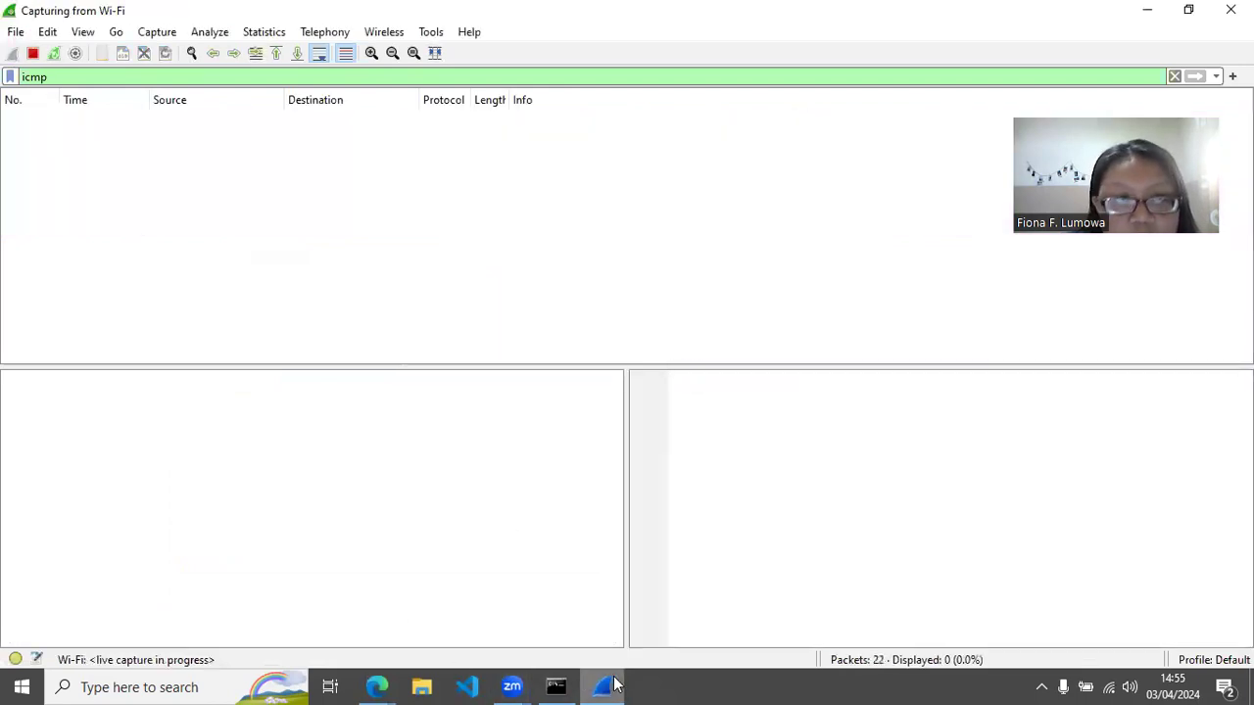
Step: Erase the icmp text from the display filter field, then stop the capture and start a fresh one without saving
left_click(989, 76)
key("BackSpace")
key("BackSpace")
key("BackSpace")
key("BackSpace")
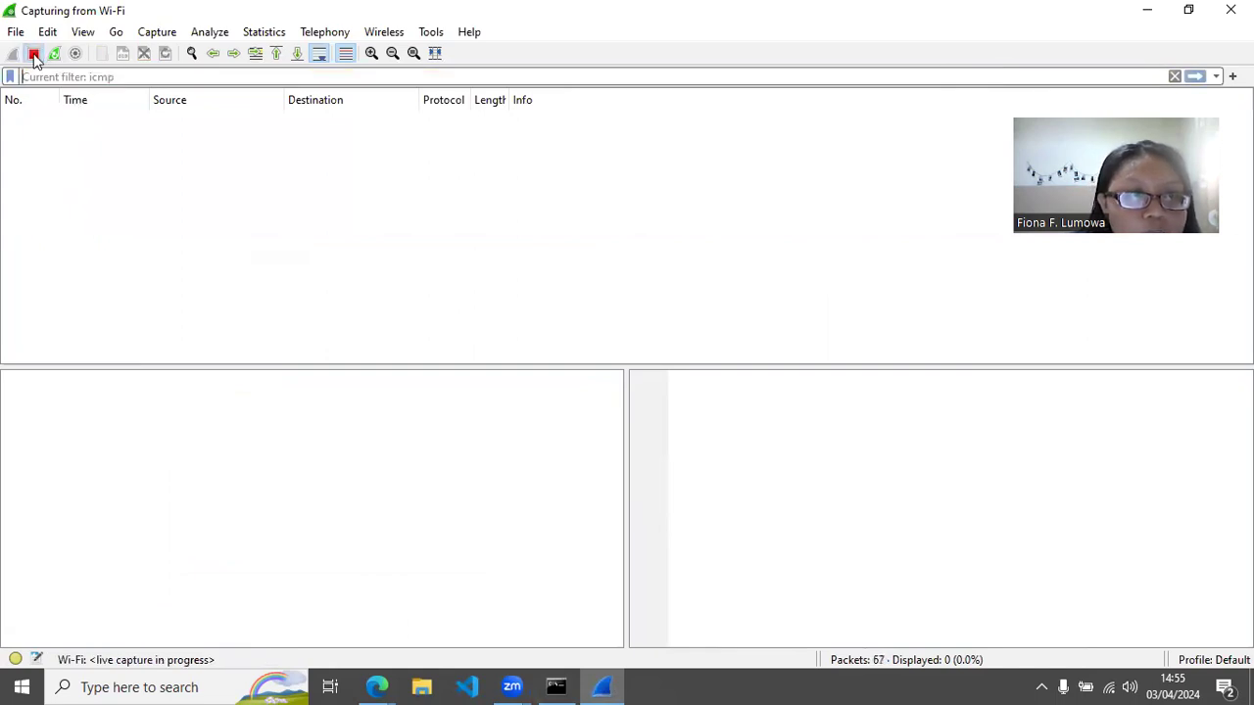
left_click(33, 55)
left_click(12, 53)
left_click(674, 360)
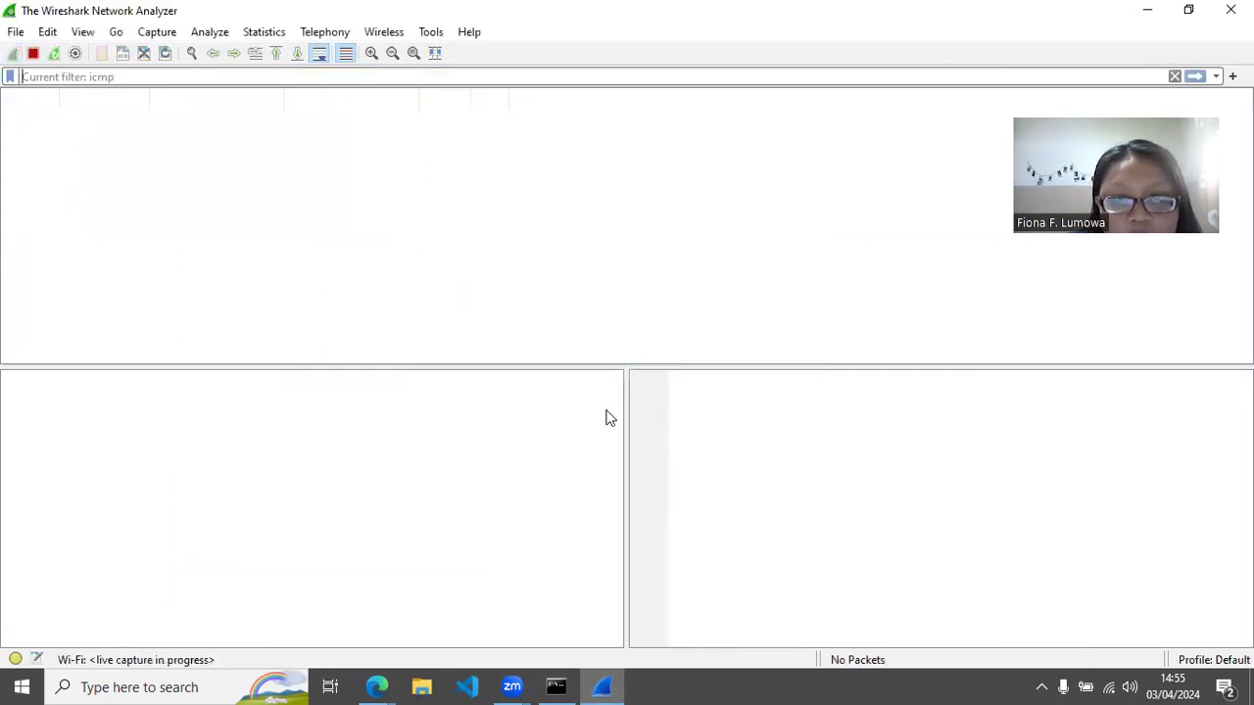
left_click(610, 686)
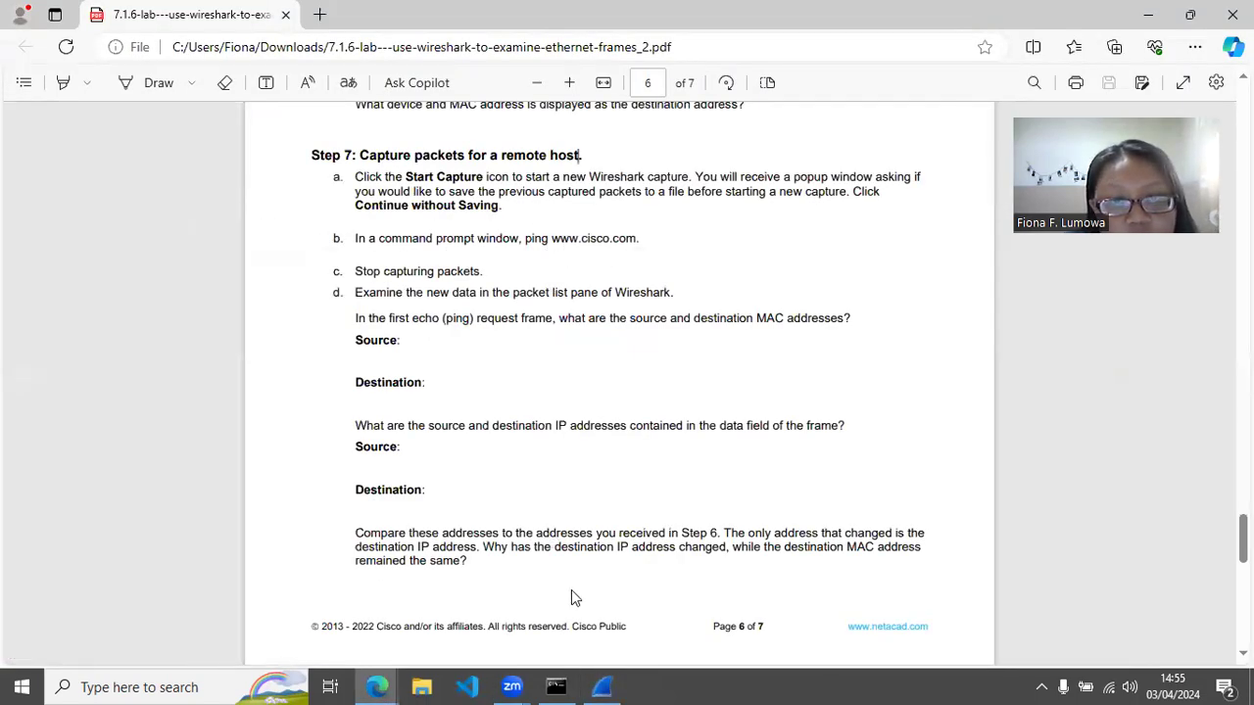
left_click(556, 687)
type("ping")
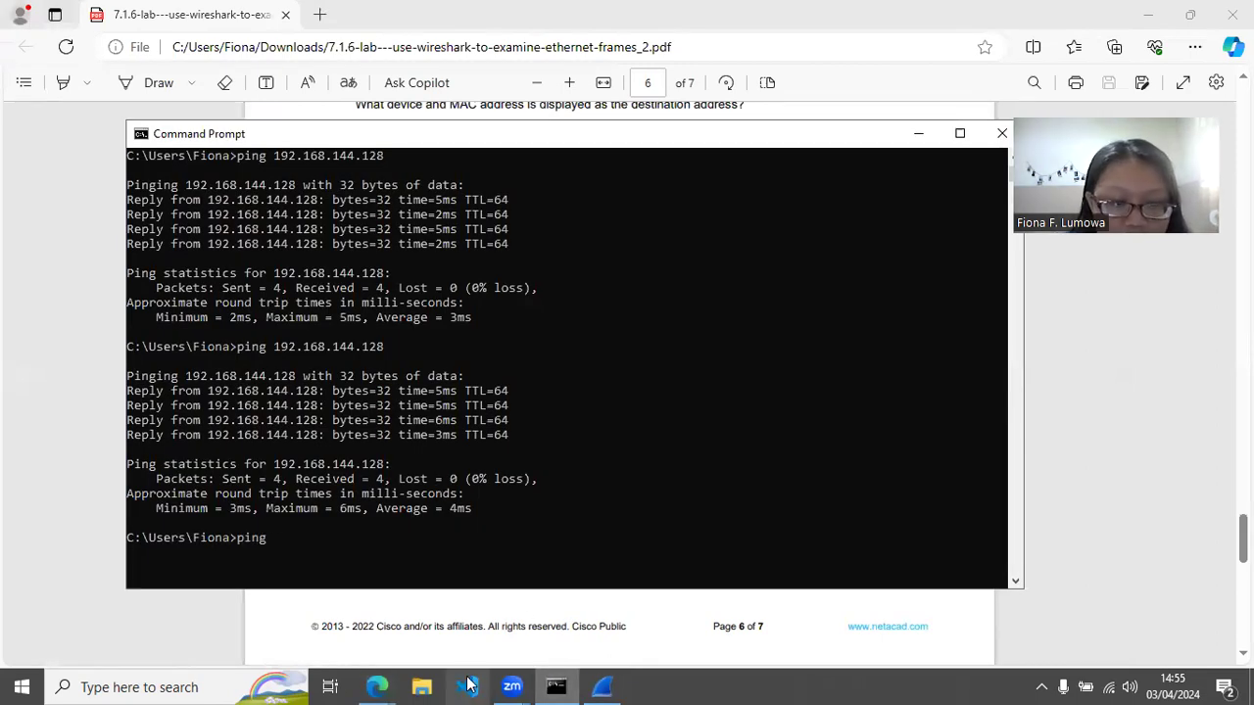
type(" www.cisco.com")
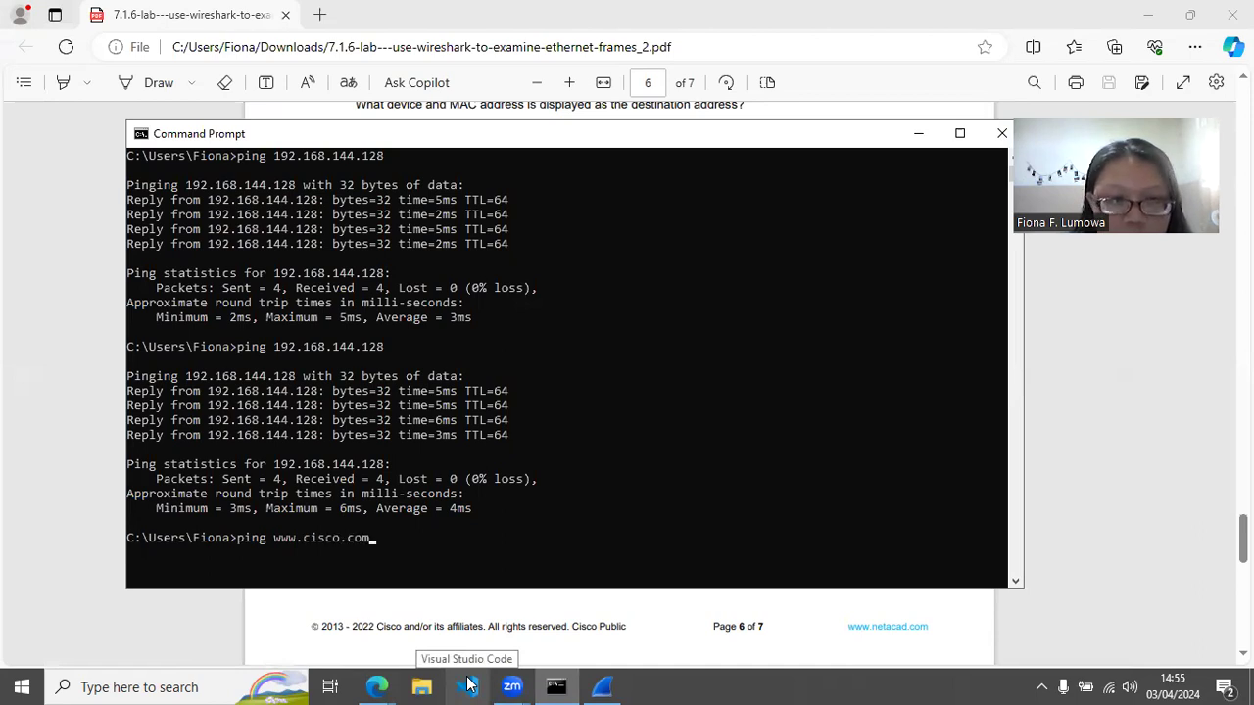
key("Return")
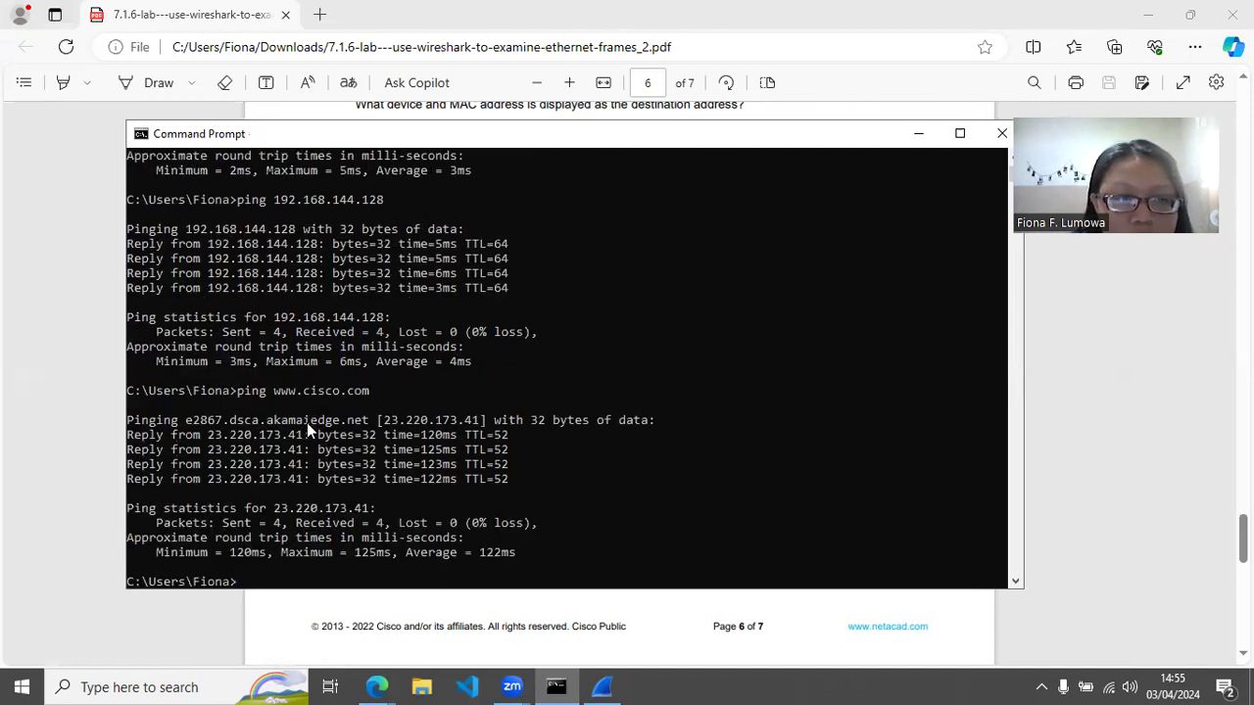
Step: Return to Wireshark and stop the packet capture
left_click(46, 474)
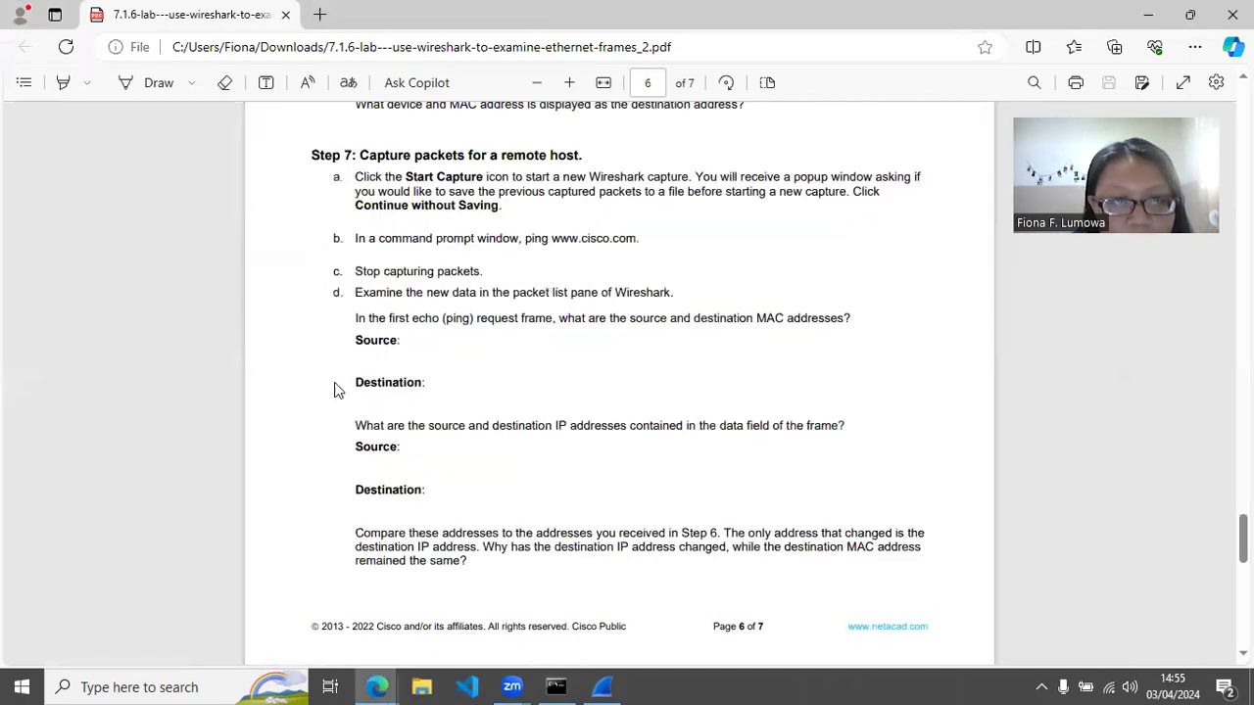
left_click(601, 686)
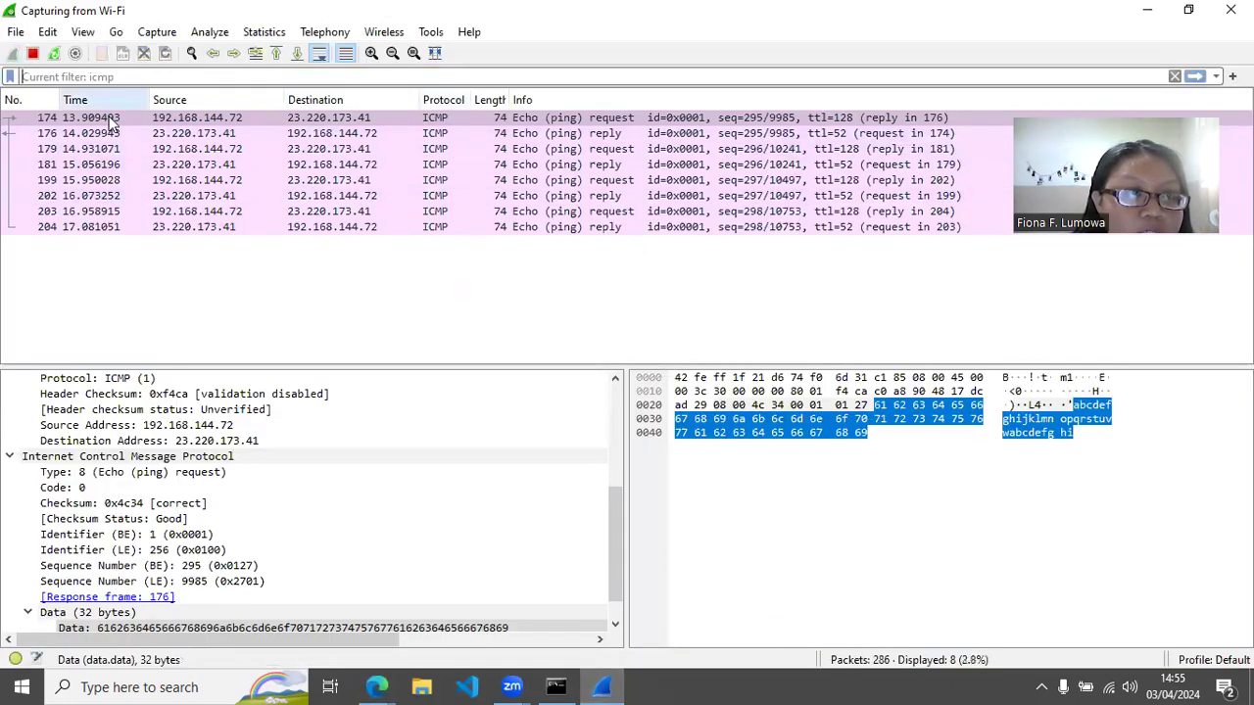
left_click(33, 53)
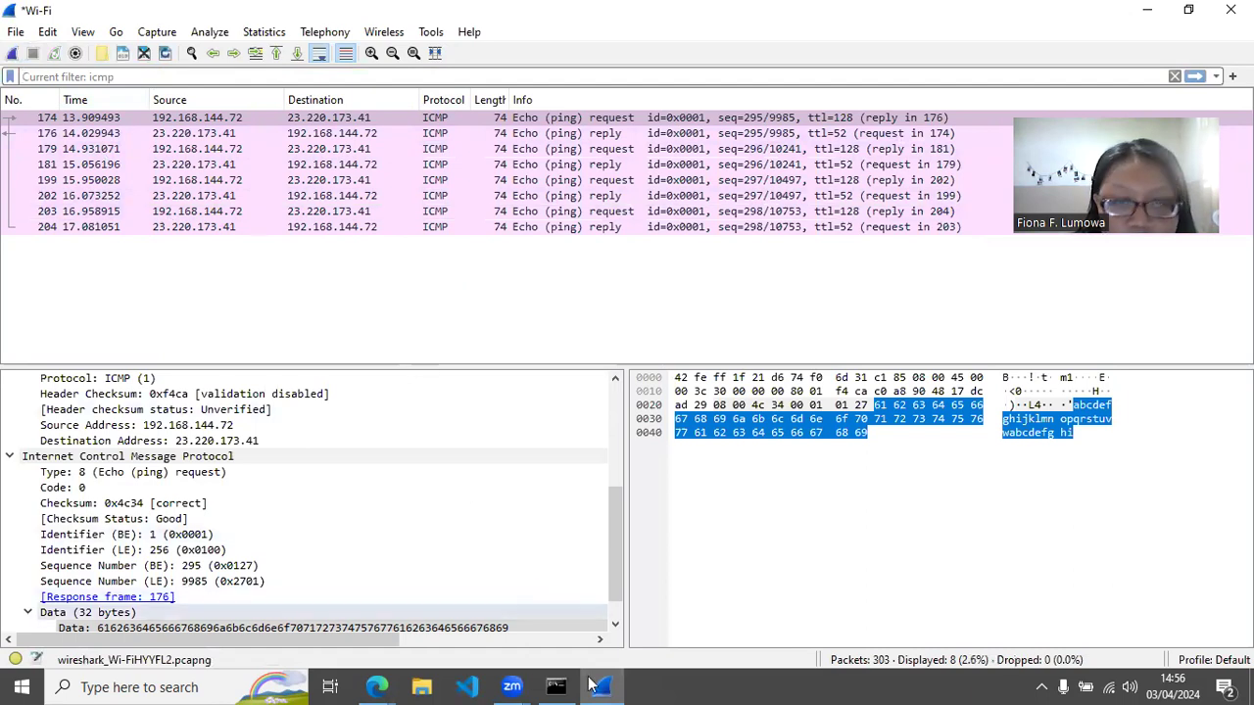
Step: Read Step 7 item d in the lab PDF, then select the first echo request packet in Wireshark
left_click(390, 683)
left_click(469, 638)
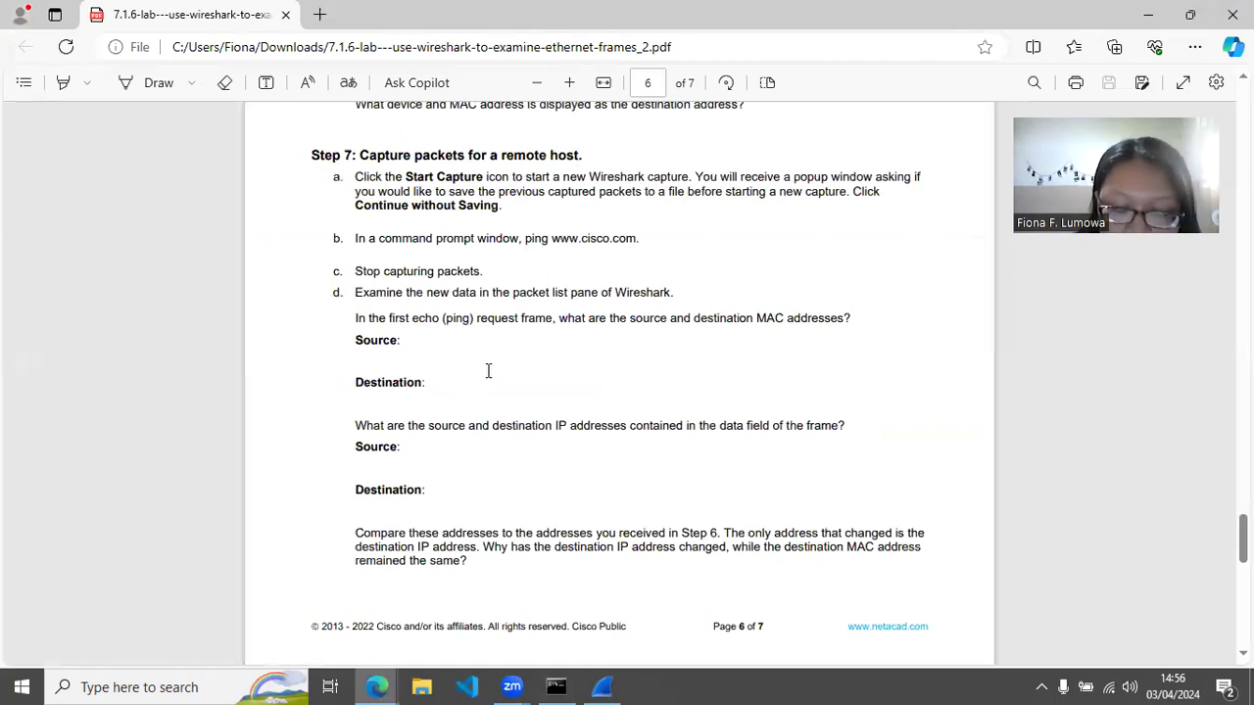
left_click(602, 687)
left_click(445, 122)
left_click(236, 70)
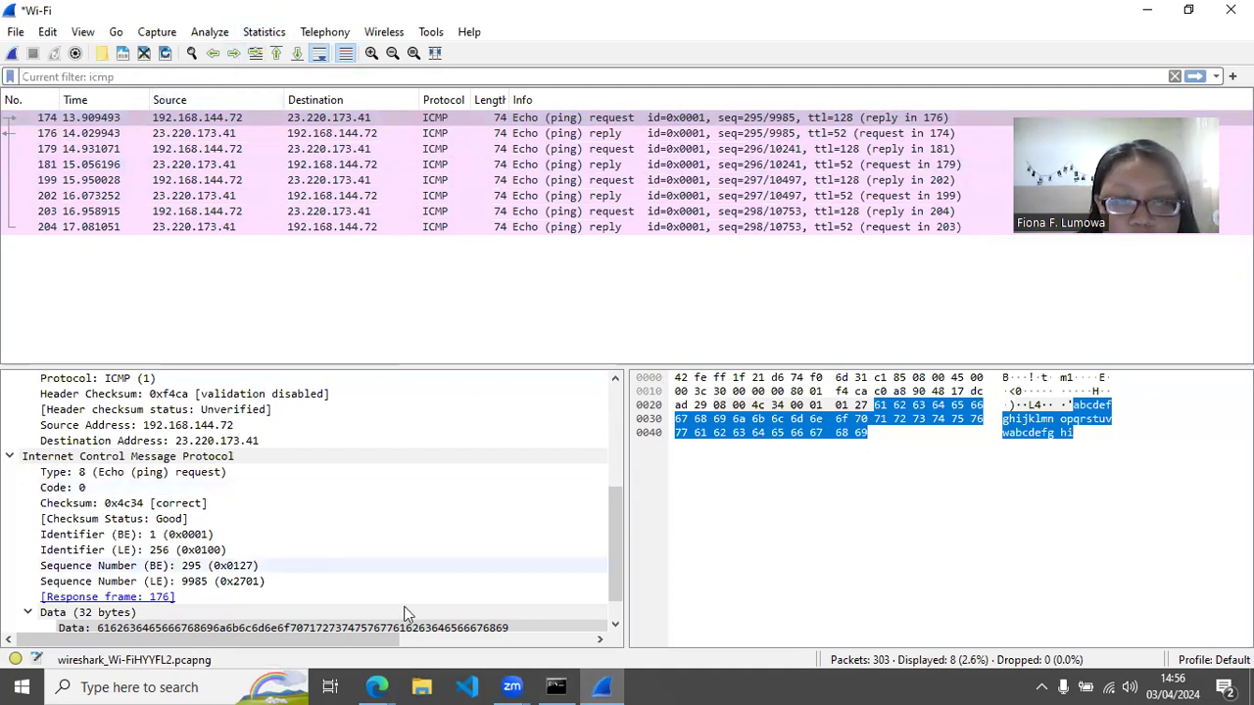
Step: Return to the lab PDF and highlight the Destination prompt under Step 7's MAC address question
left_click(376, 686)
left_click(493, 615)
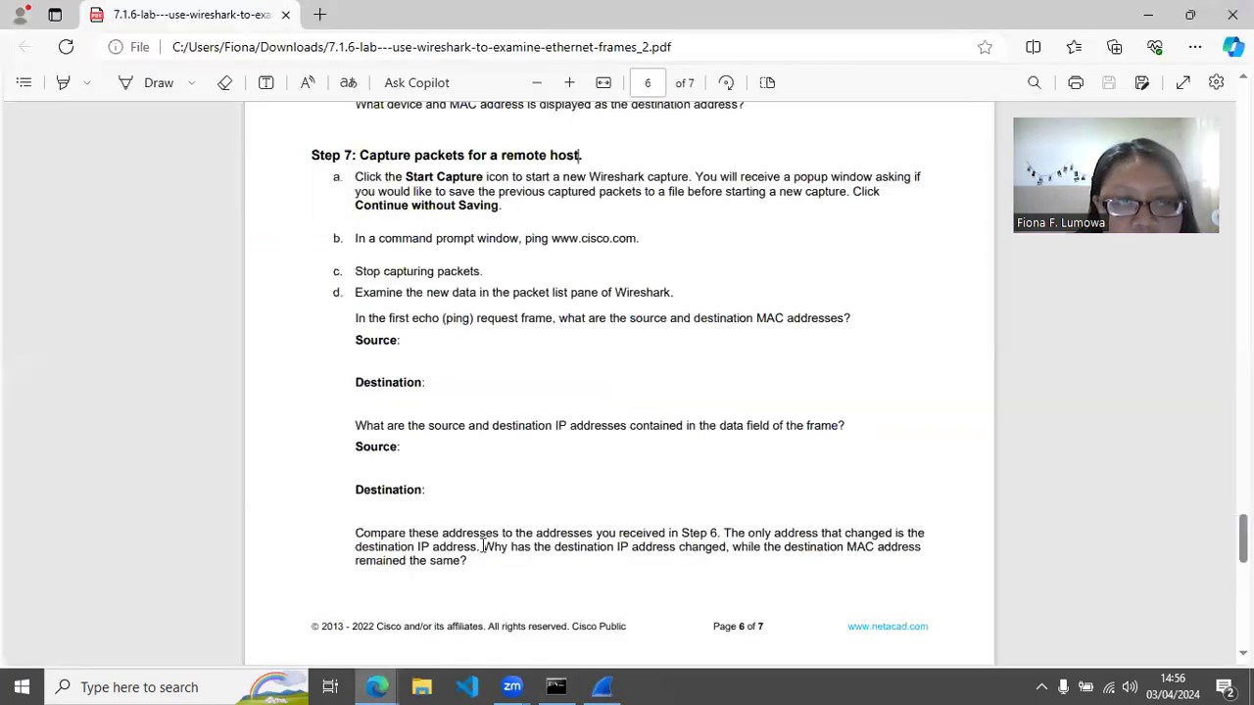
scroll(483, 543, "down", 1)
left_click_drag(357, 251, 428, 318)
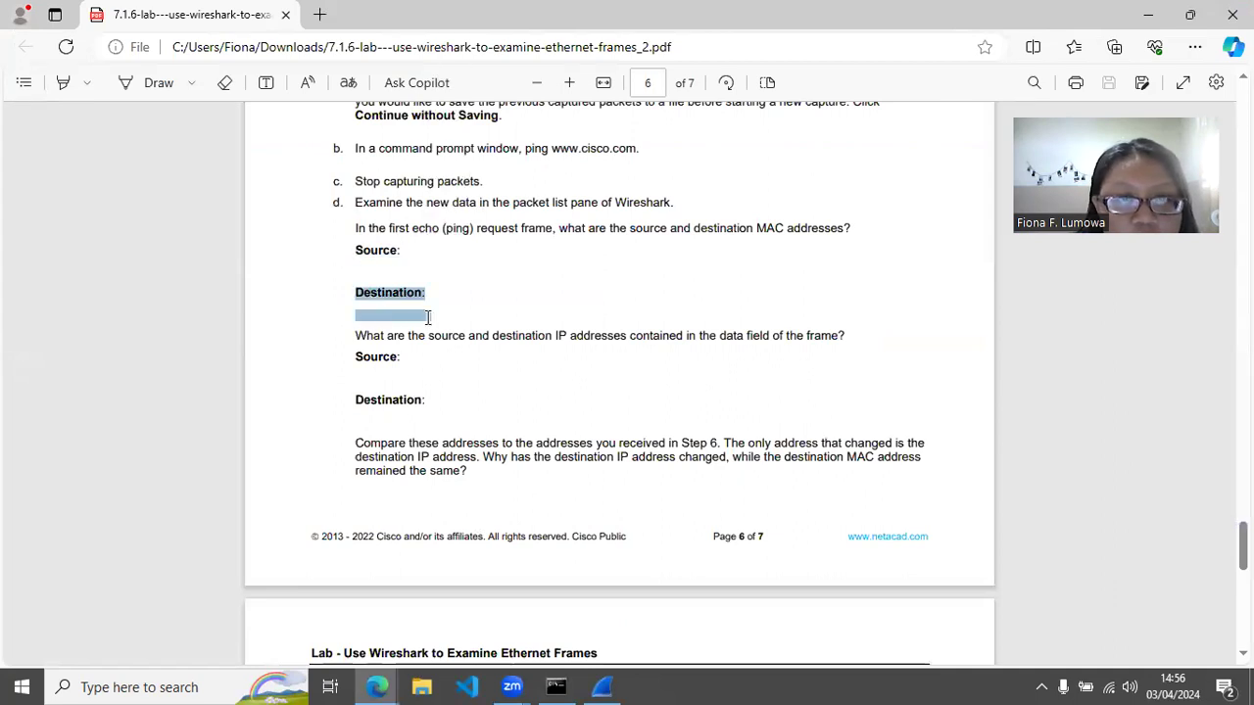
Step: In Wireshark, examine the first echo request's Ethernet II Source and Destination MAC addresses by selecting each line
left_click(601, 686)
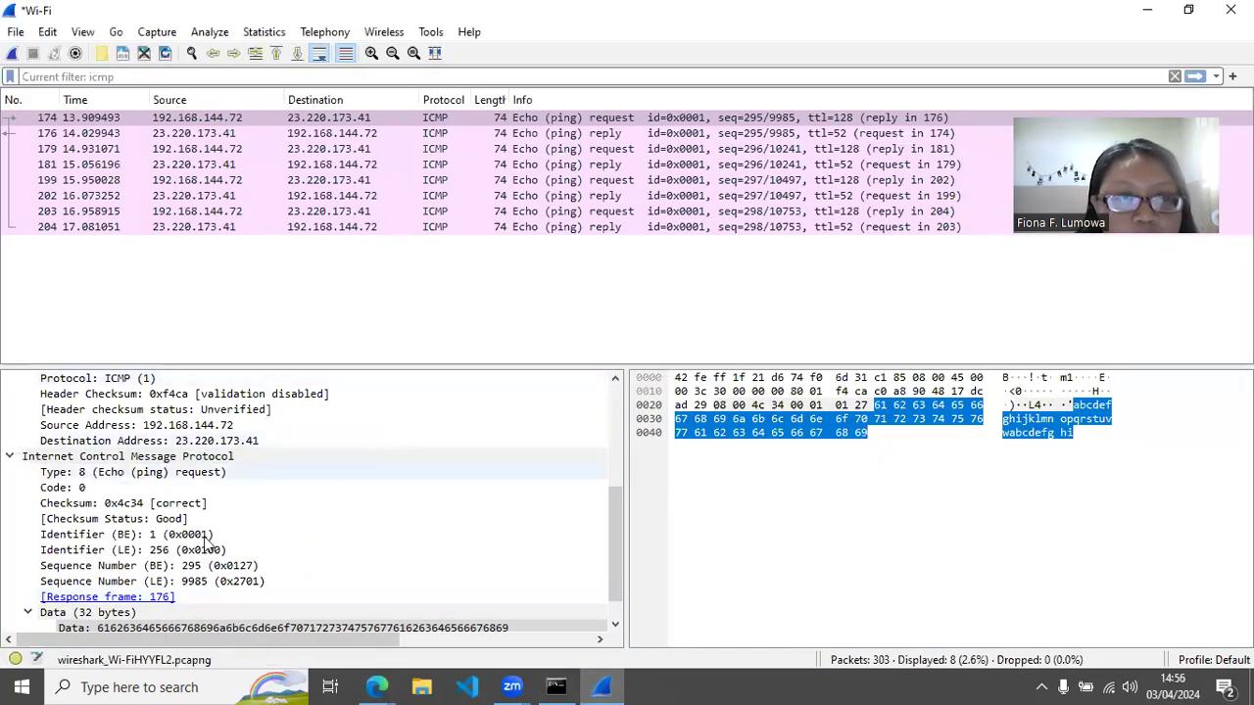
scroll(117, 490, "up", 5)
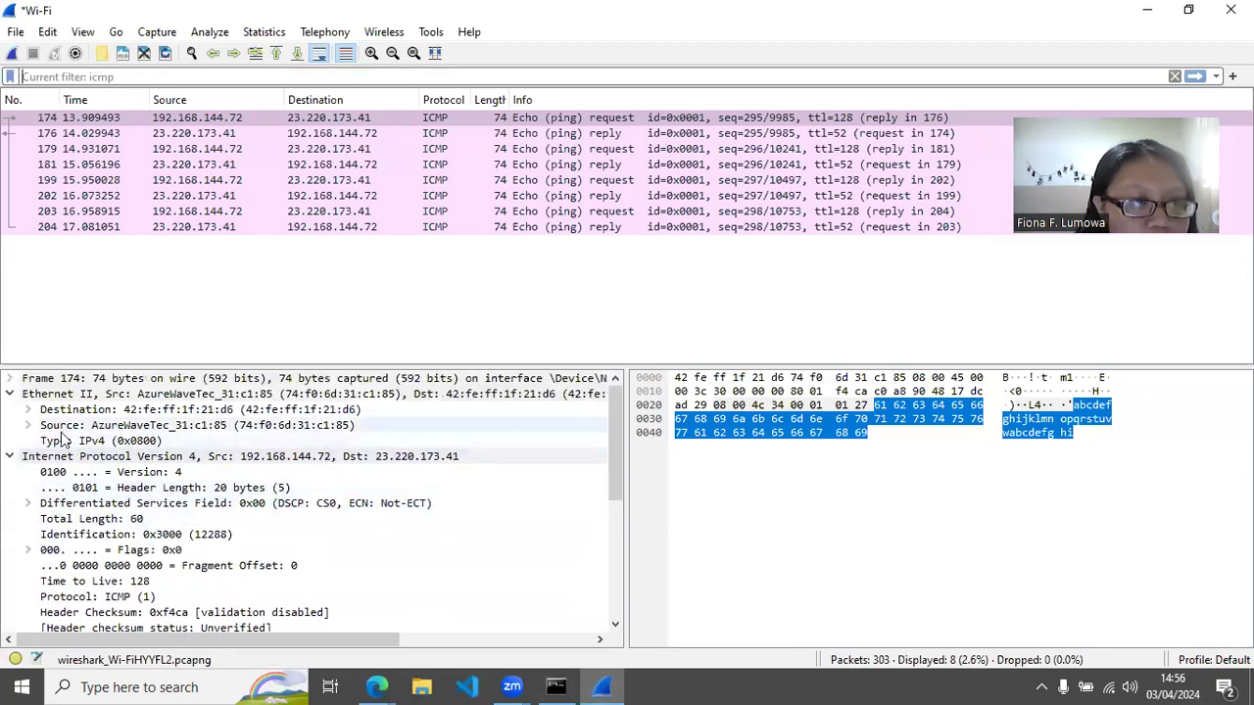
left_click(72, 427)
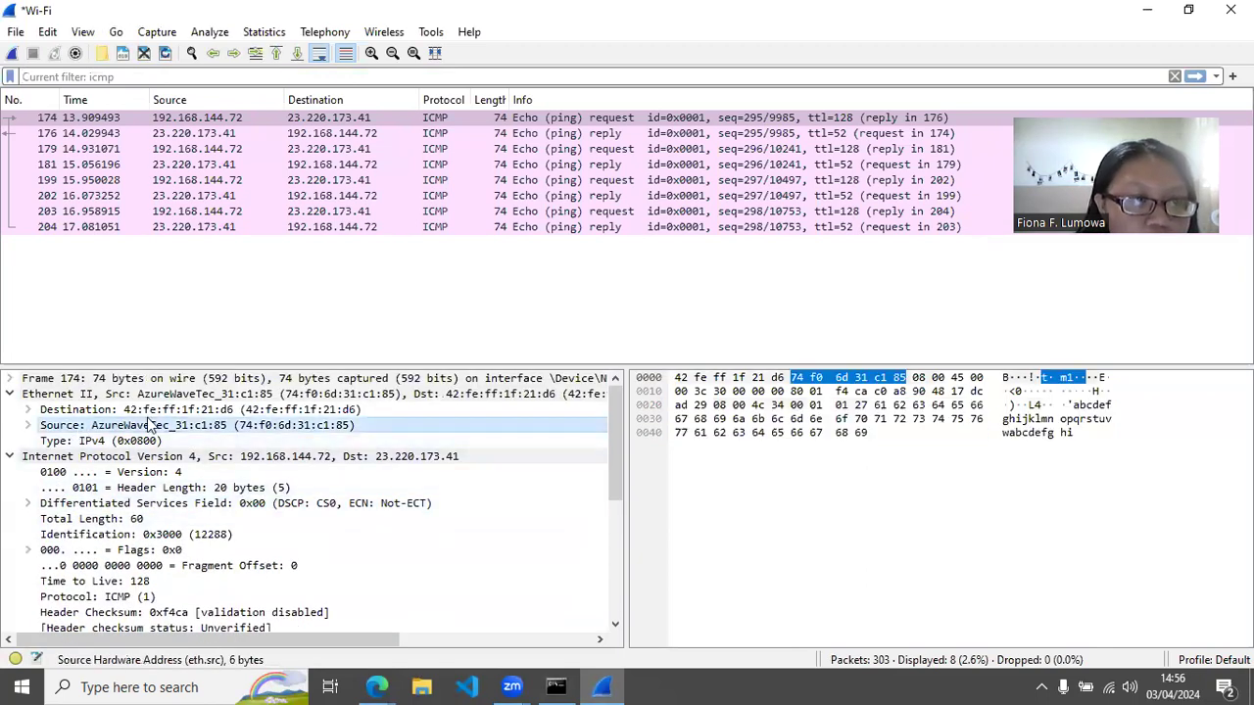
left_click(157, 410)
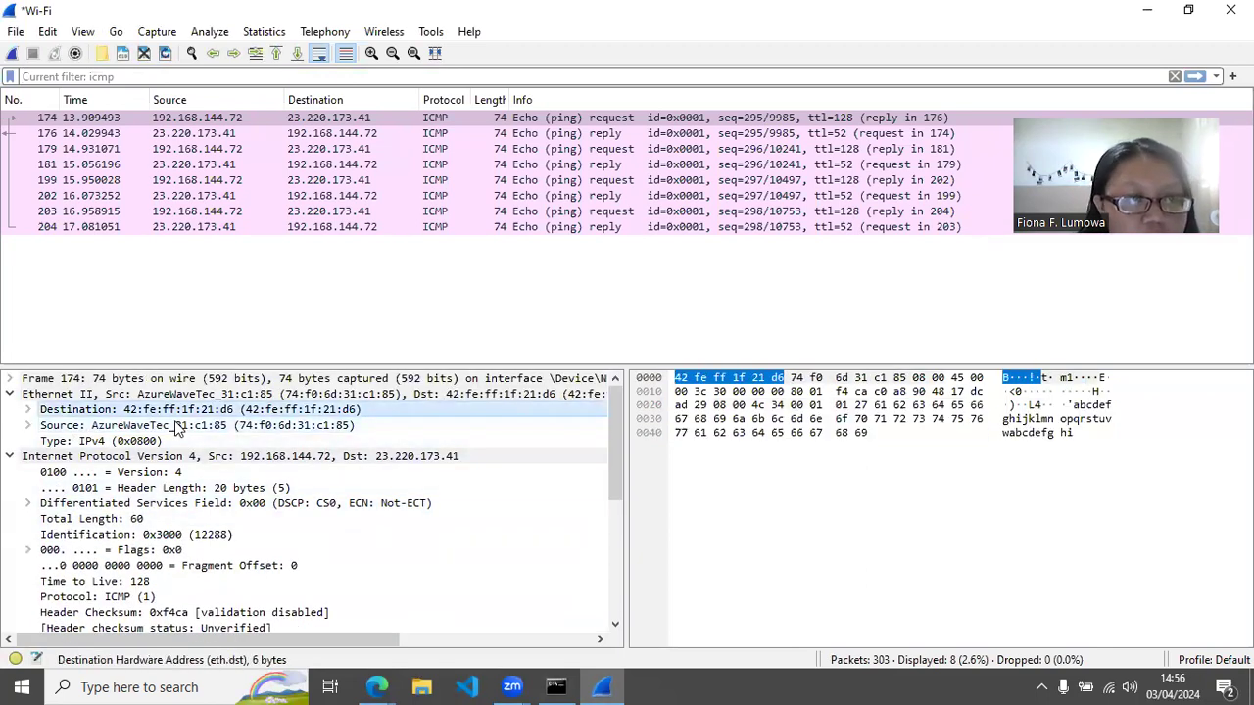
Step: Read Step 7's source and destination IP address question in the lab PDF, then select the first echo request's Ethernet II Source line in Wireshark
left_click(390, 685)
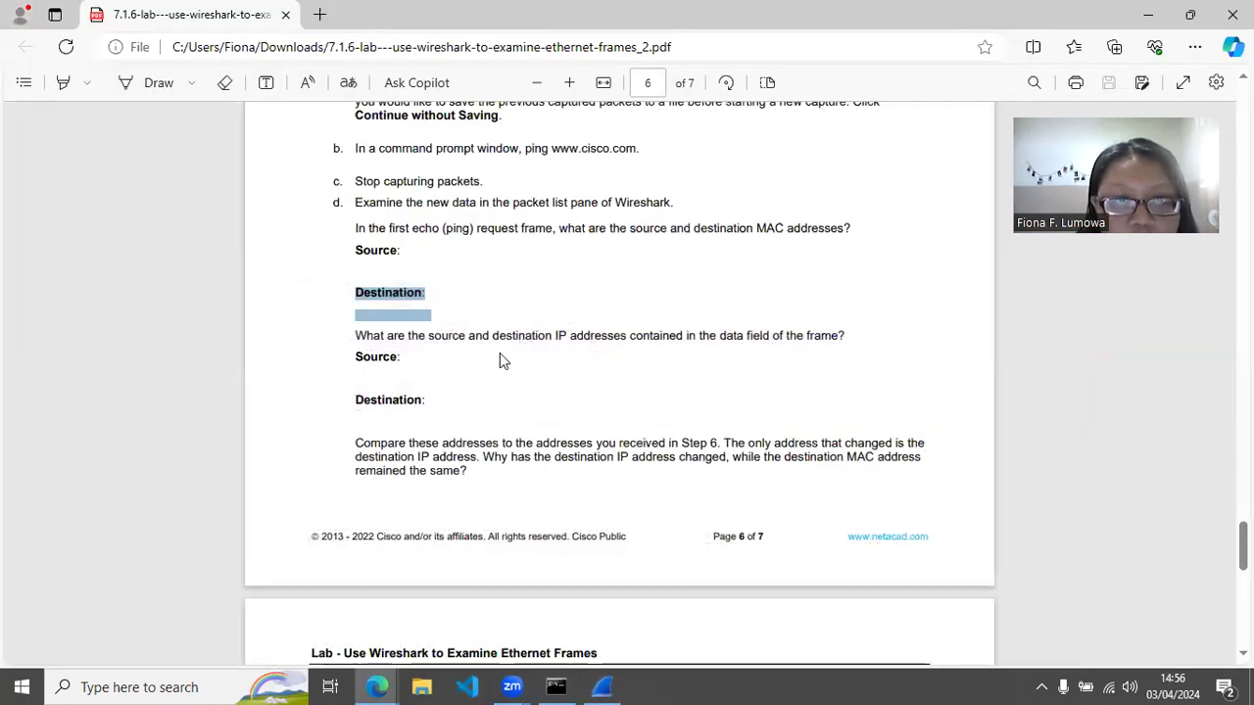
left_click(365, 340)
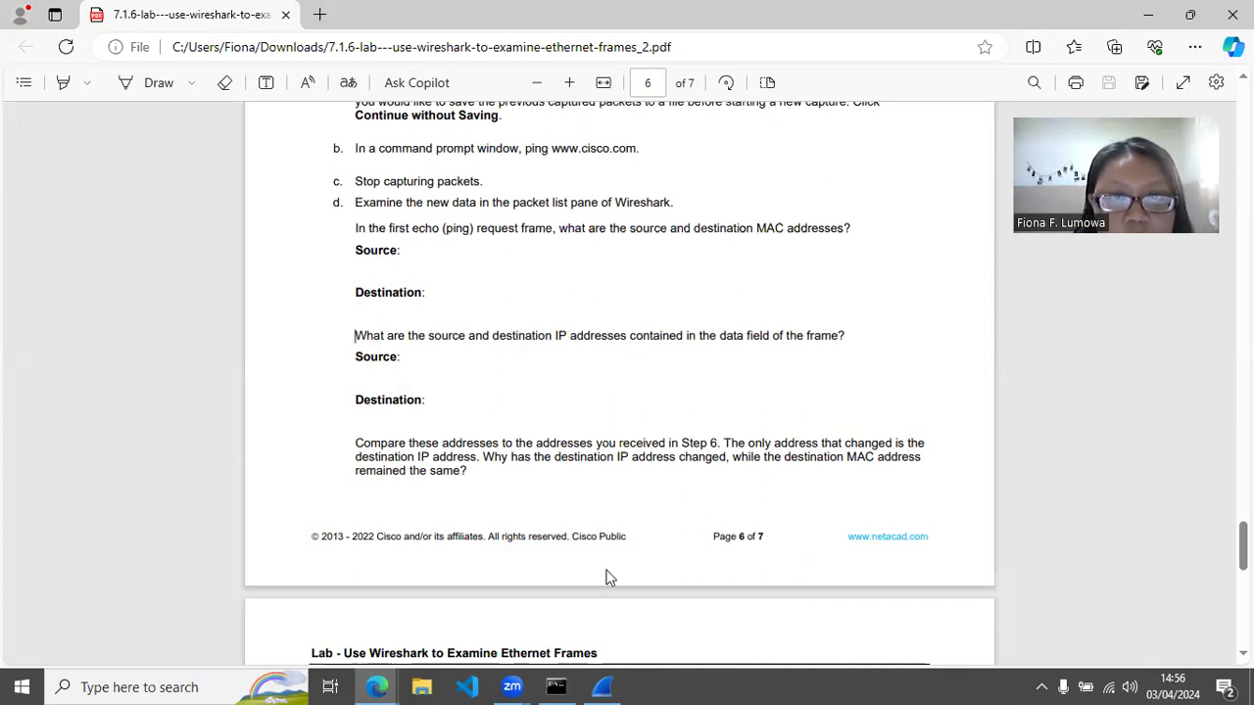
left_click(616, 686)
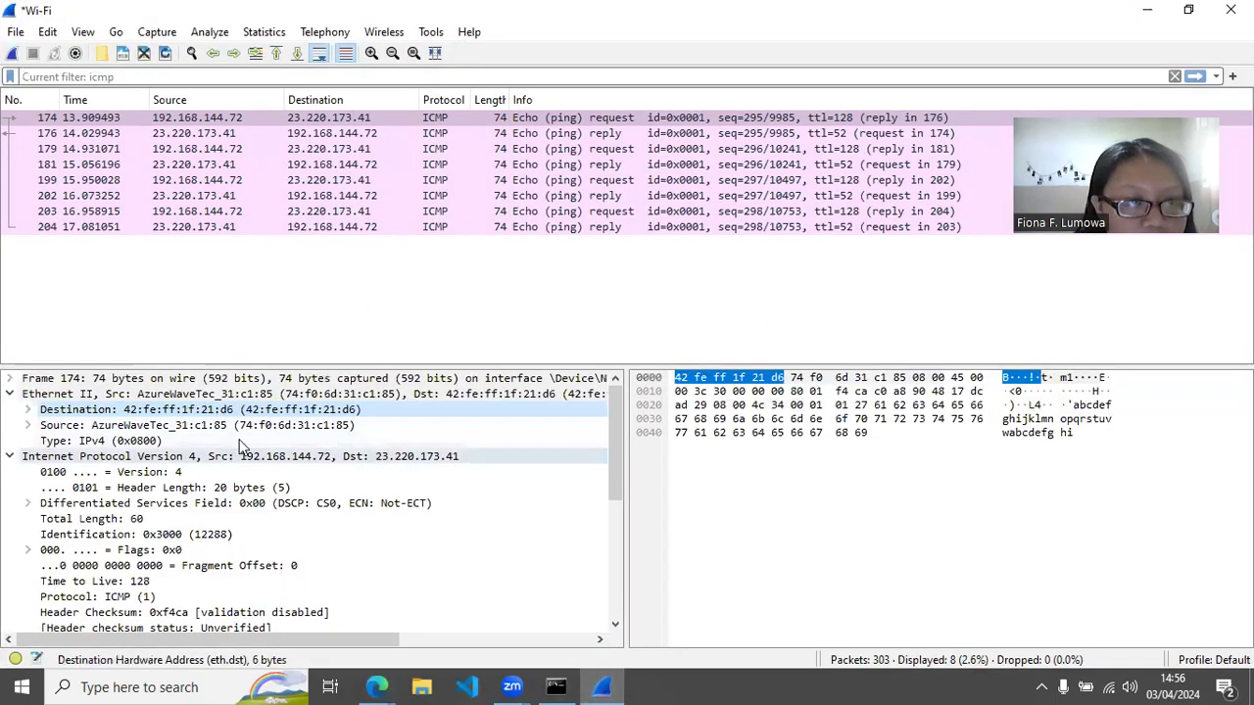
left_click(247, 428)
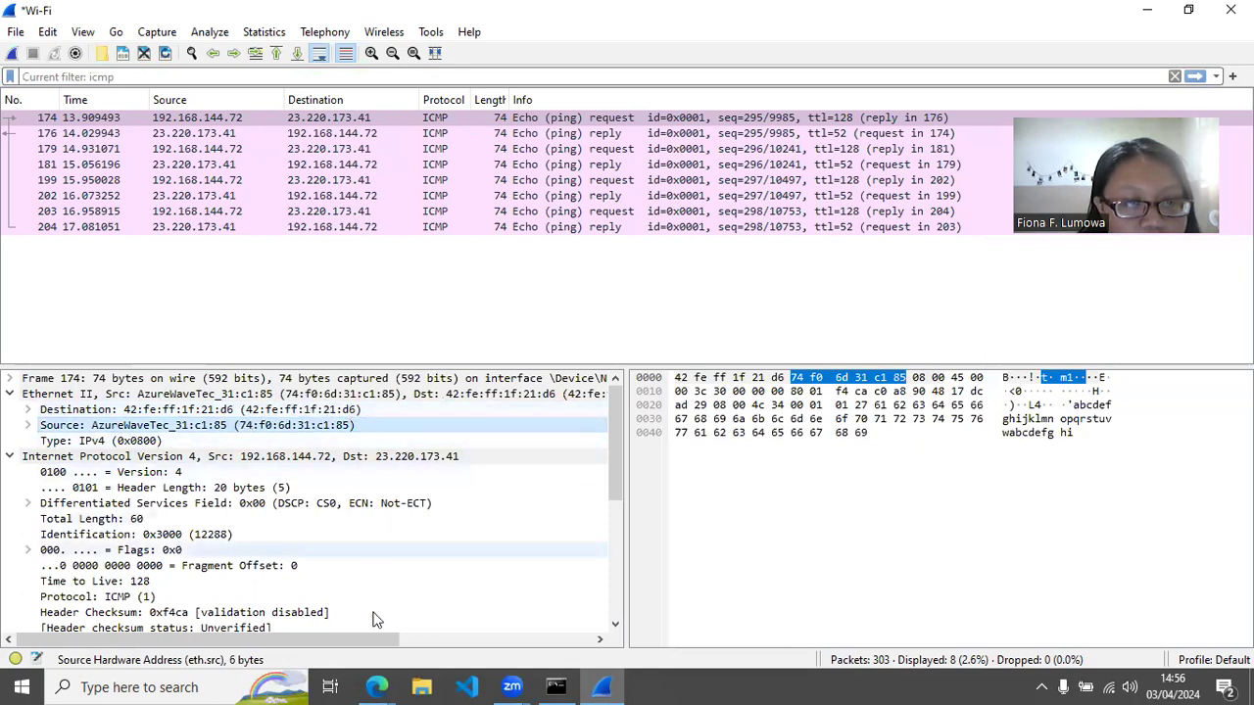
left_click(376, 687)
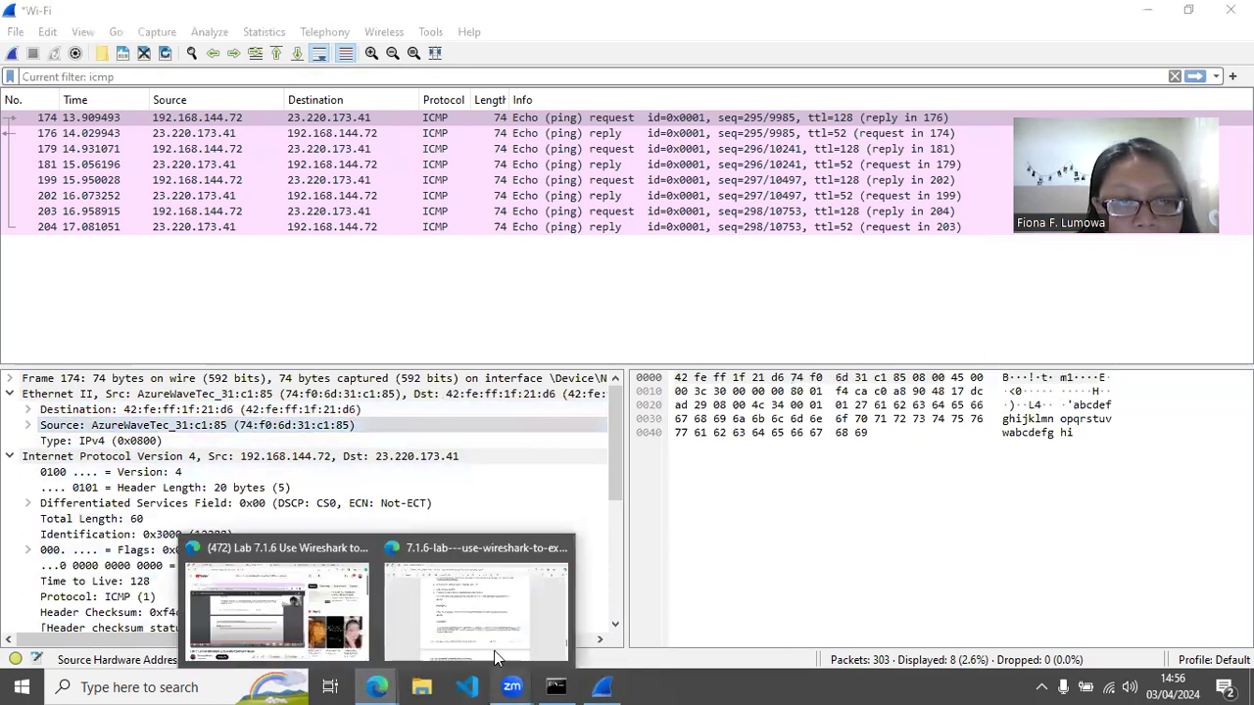
mouse_move(511, 686)
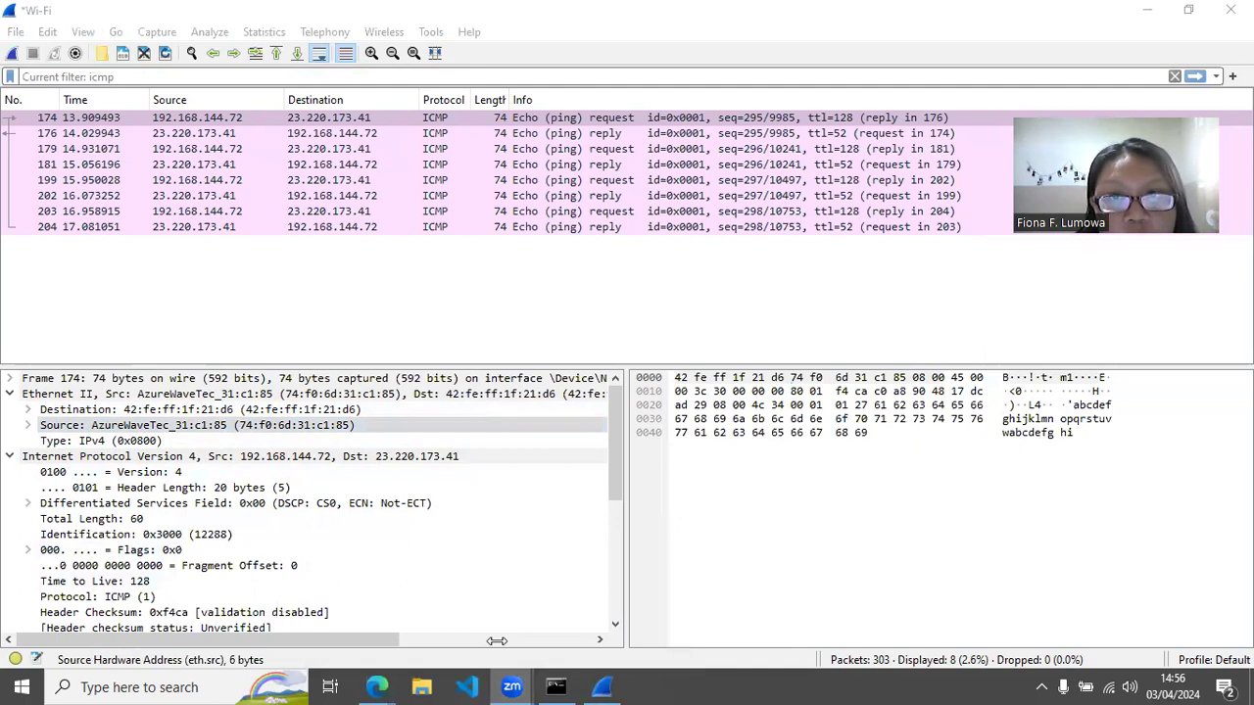
left_click(497, 639)
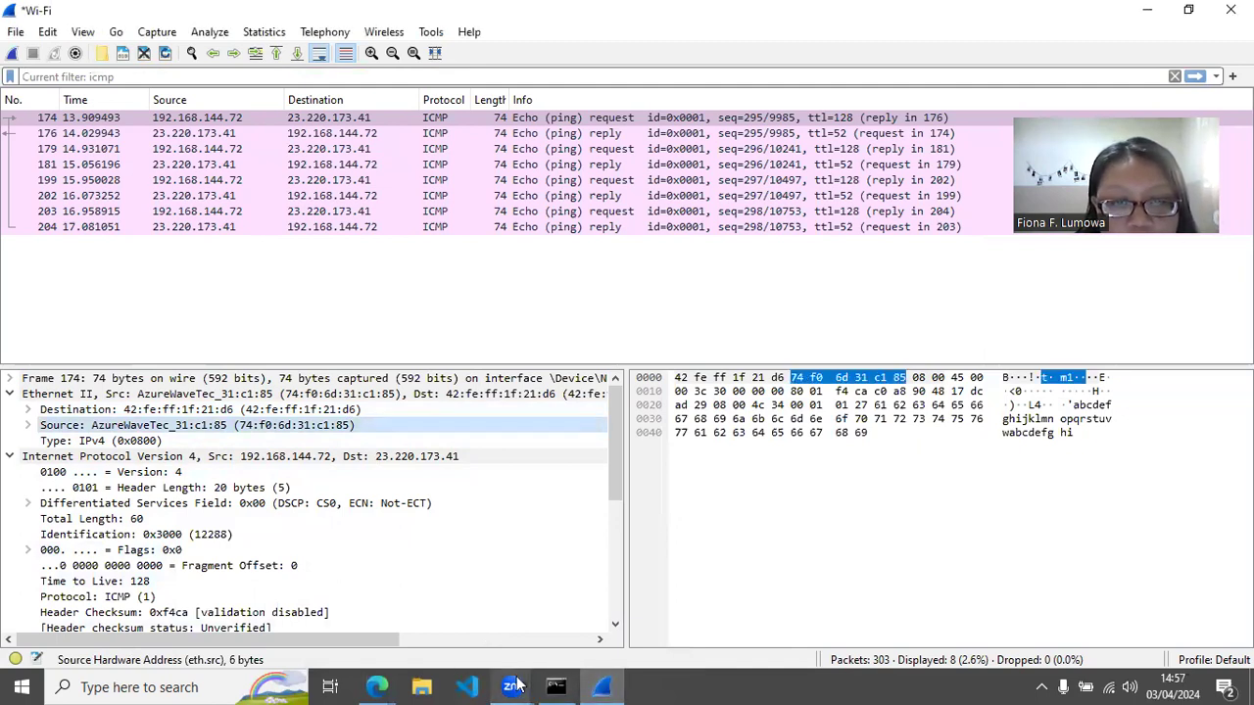
Step: Switch back to the lab PDF and highlight the Reflection Question about what the preamble contains
key("alt+Tab")
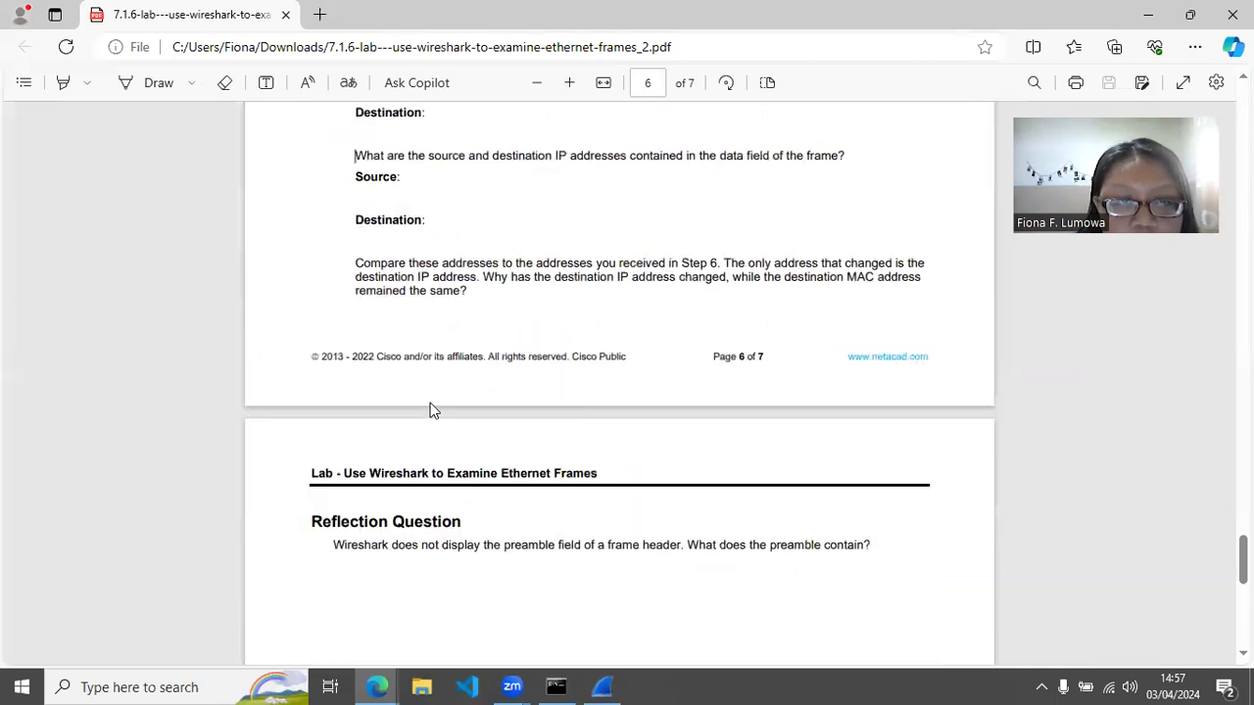
scroll(431, 409, "down", 2)
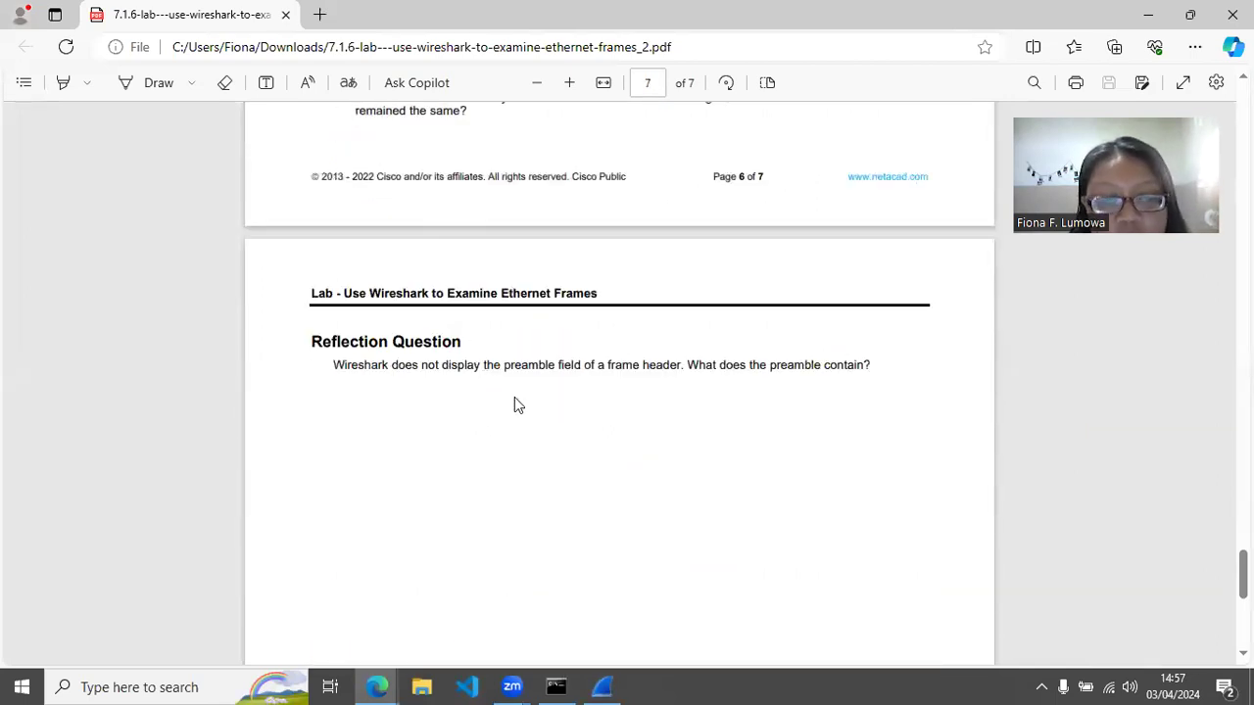
left_click(337, 365)
left_click_drag(500, 418, 878, 370)
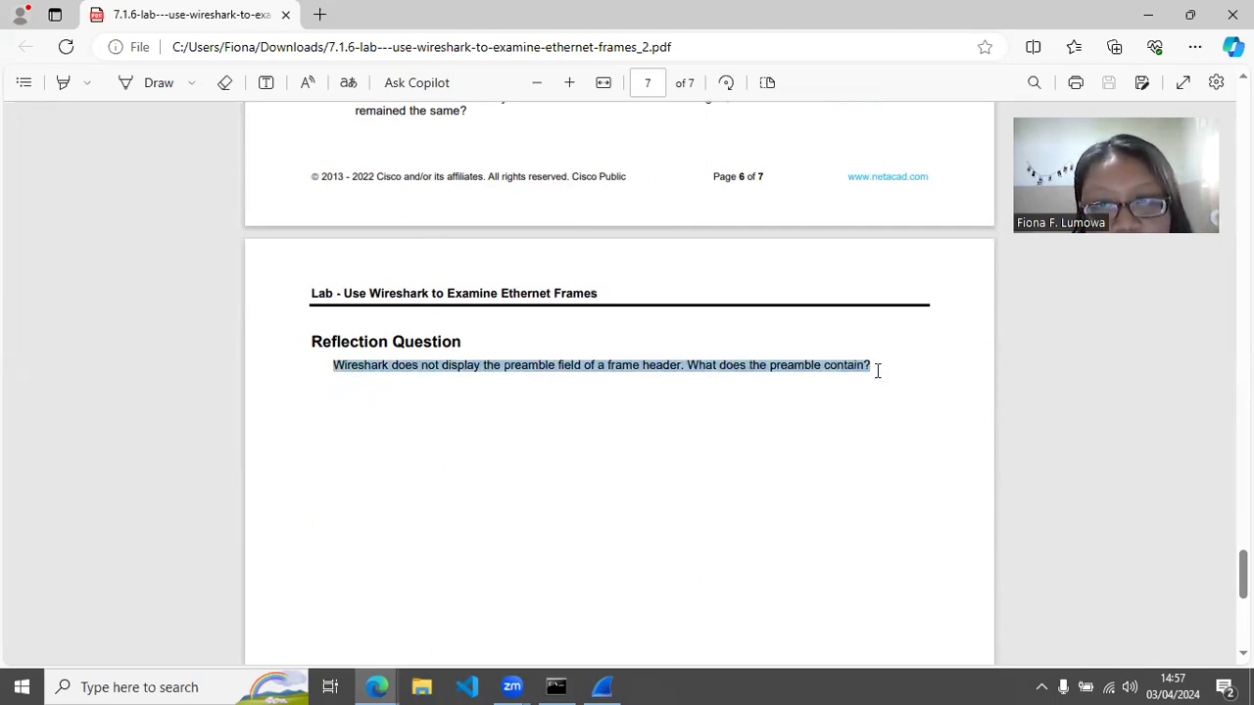